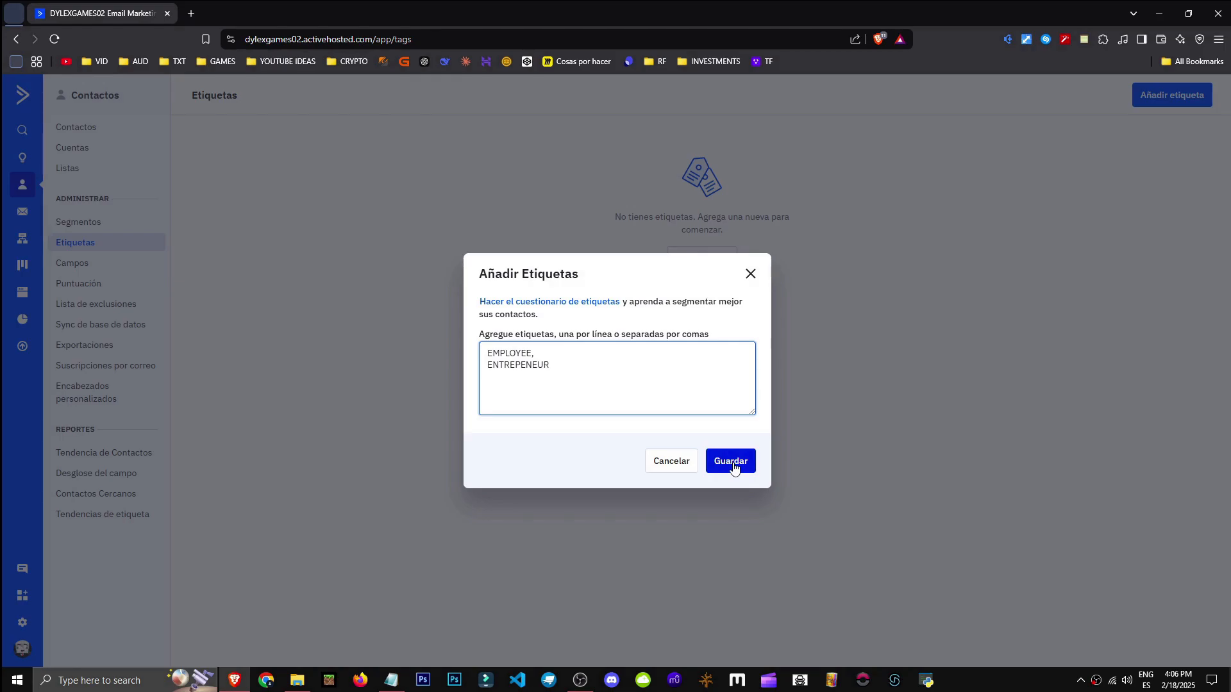
Save the new tags EMPLOYEE and ENTREPENEUR, and open the contacts list
{"action": "left_click", "coordinate": [734, 466]}
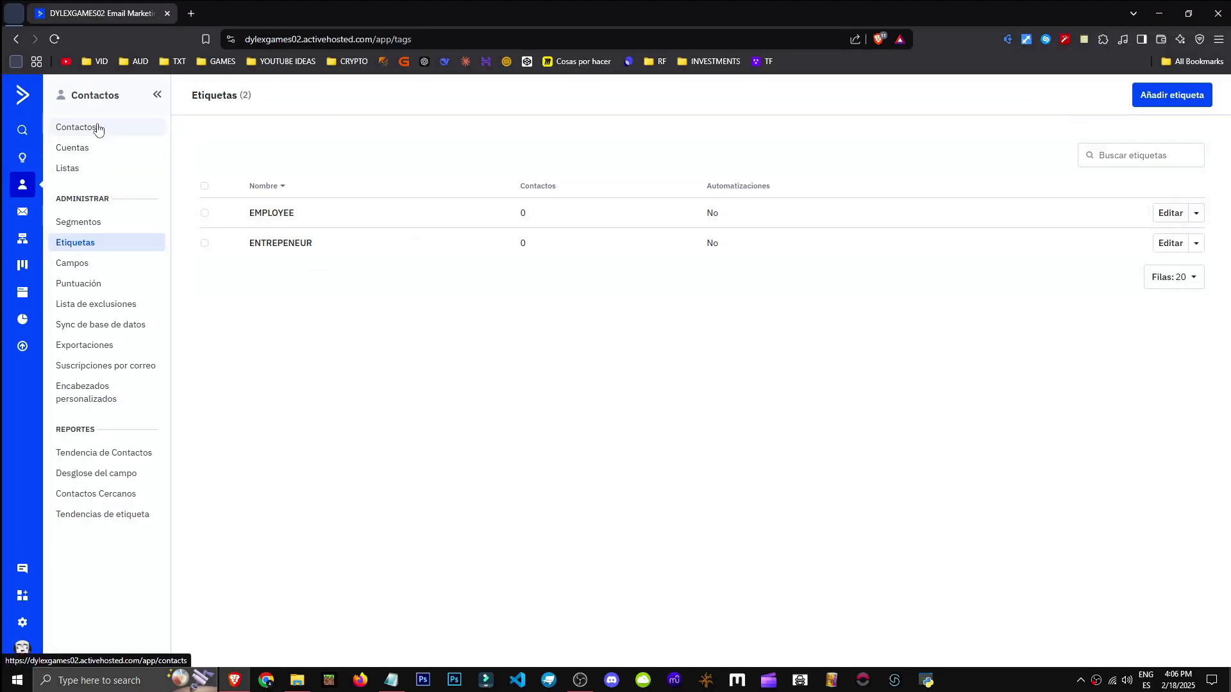
{"action": "left_click", "coordinate": [97, 128]}
Examine the existing contact's actions, the option for adding a contact and the migration service offer
{"action": "left_click", "coordinate": [1185, 474]}
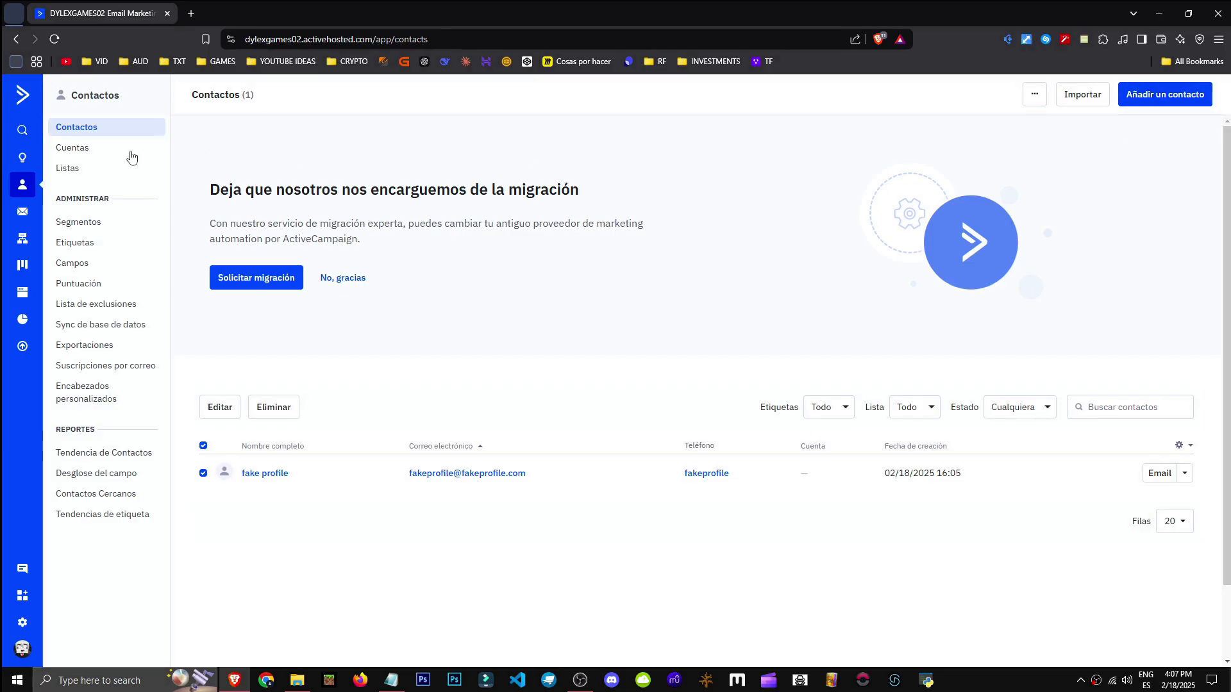
{"action": "left_click", "coordinate": [1157, 106]}
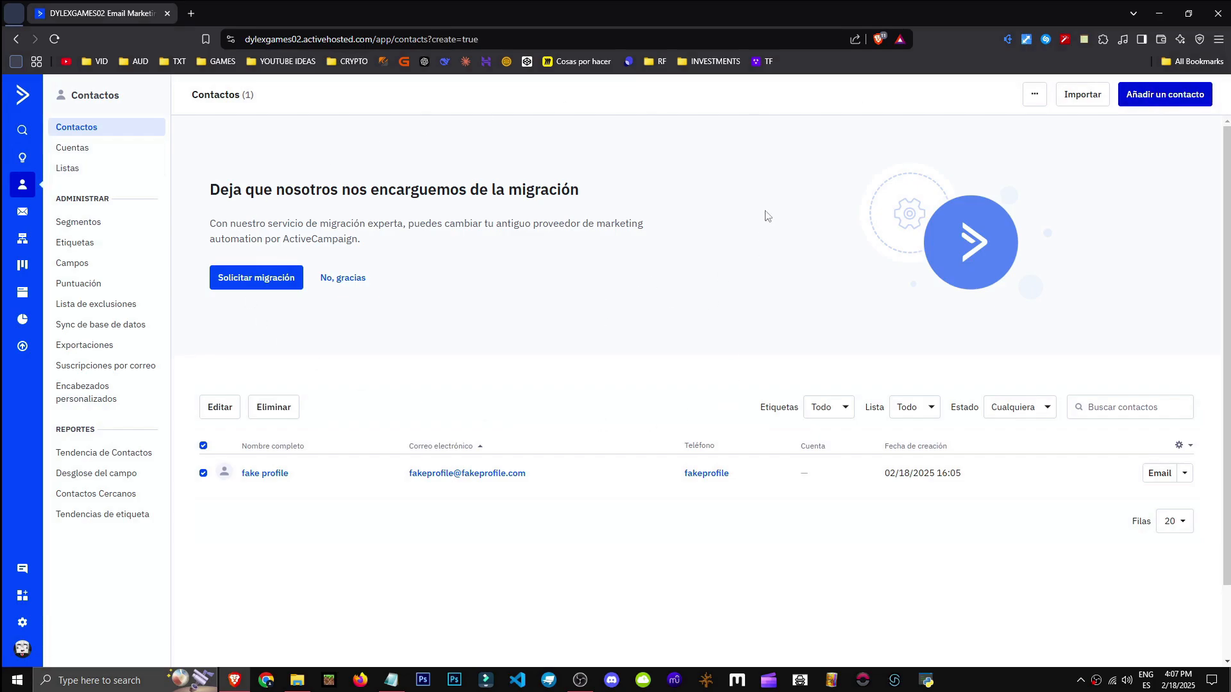
{"action": "left_click_drag", "start_coordinate": [209, 187], "coordinate": [380, 211]}
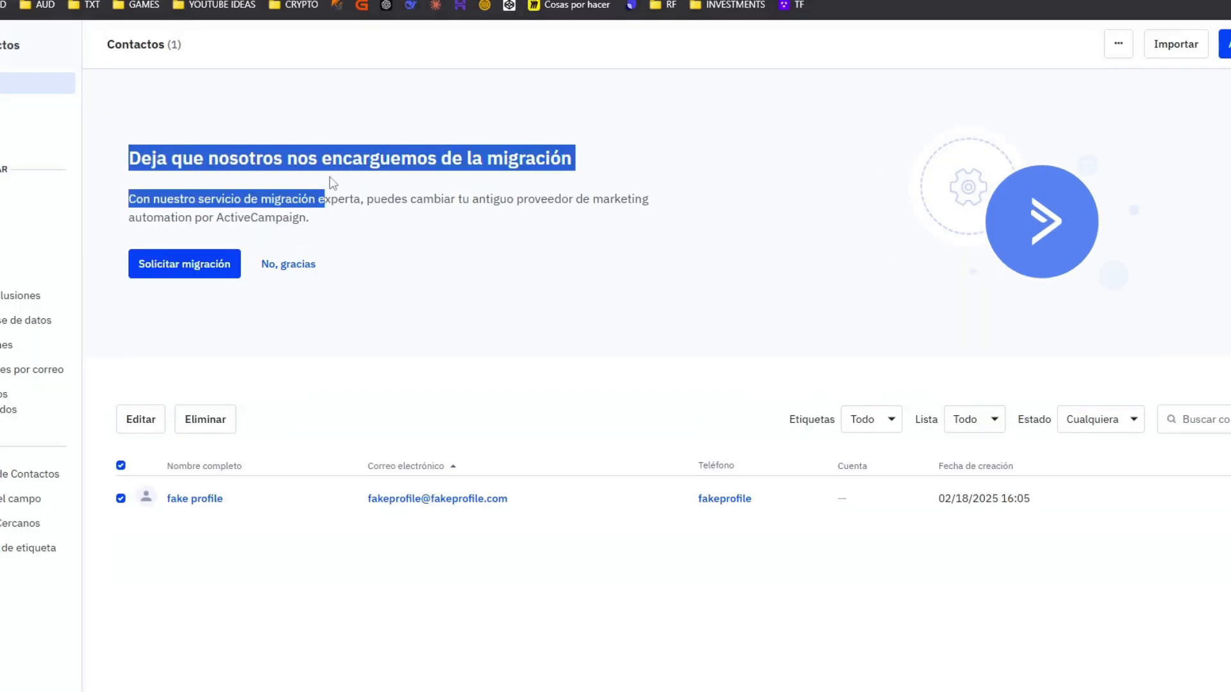
{"action": "left_click_drag", "start_coordinate": [330, 177], "coordinate": [424, 203]}
{"action": "left_click", "coordinate": [426, 204]}
{"action": "left_click_drag", "start_coordinate": [336, 199], "coordinate": [329, 218]}
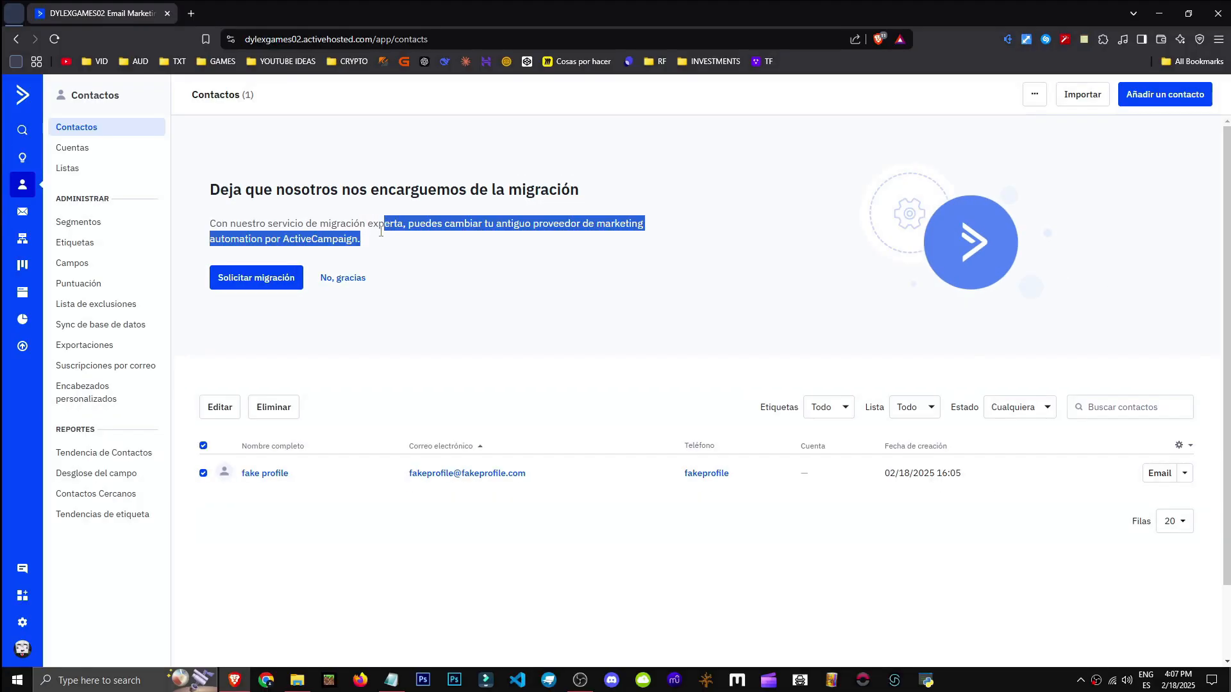
{"action": "left_click", "coordinate": [316, 230]}
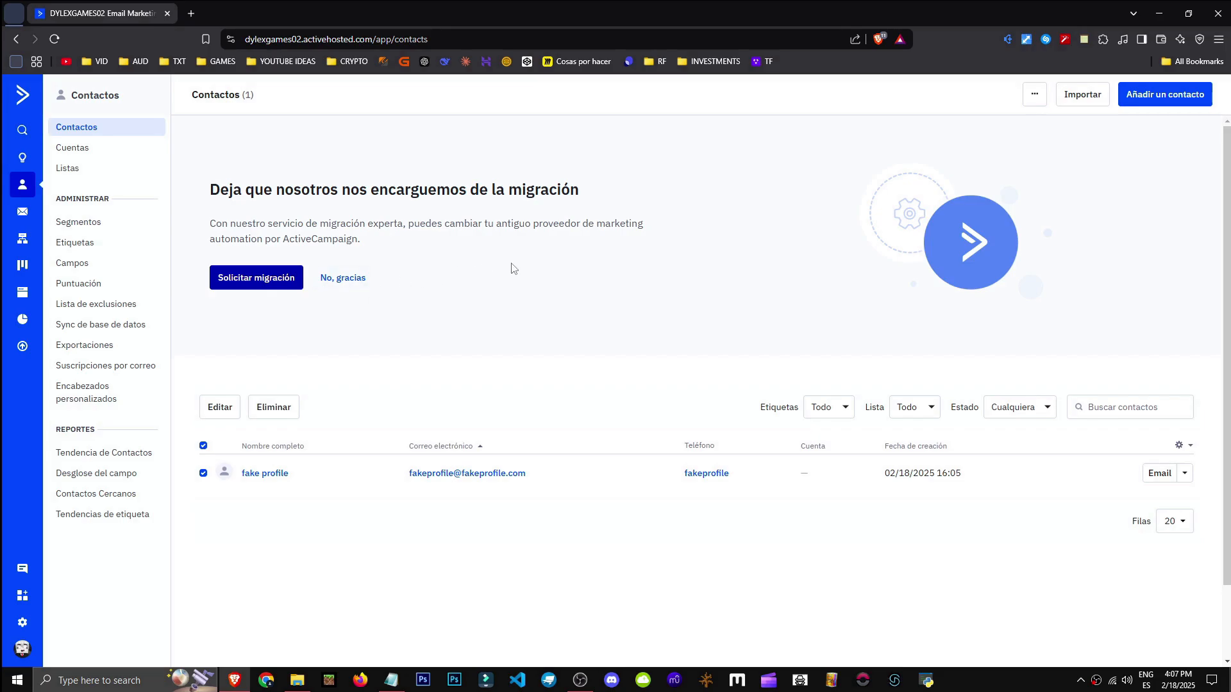
Open the contact import page and look over the file import options and the connectable services
{"action": "left_click", "coordinate": [1080, 96]}
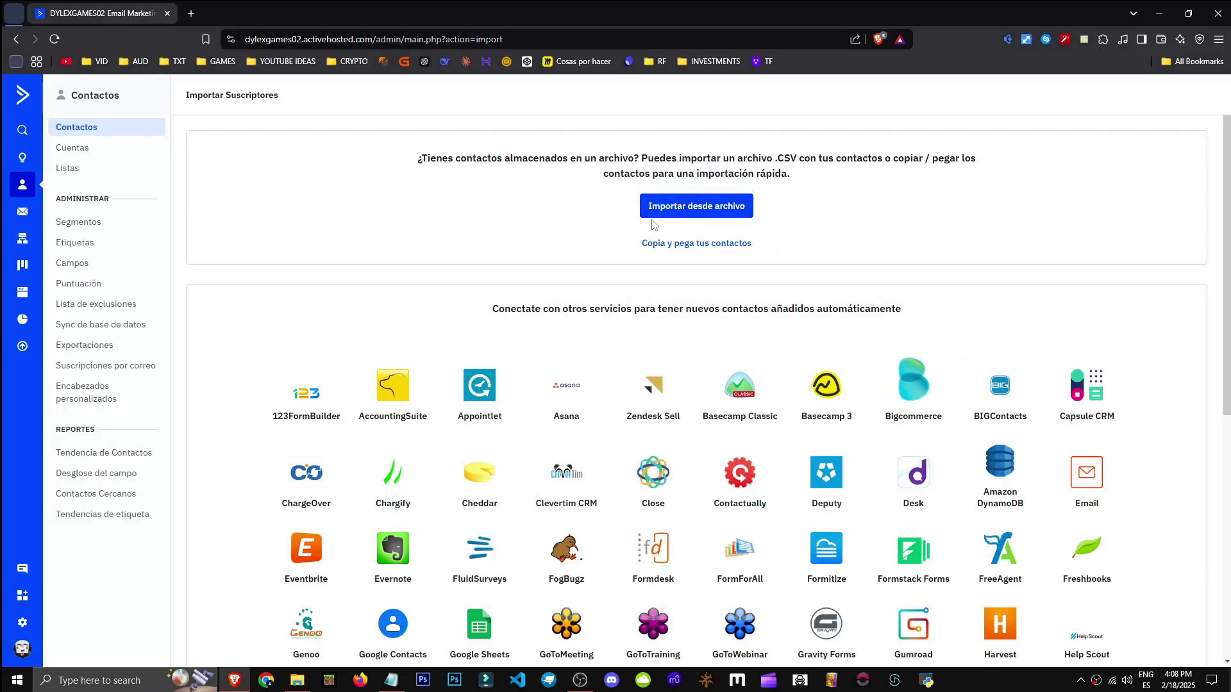
{"action": "left_click_drag", "start_coordinate": [1226, 261], "coordinate": [1227, 346]}
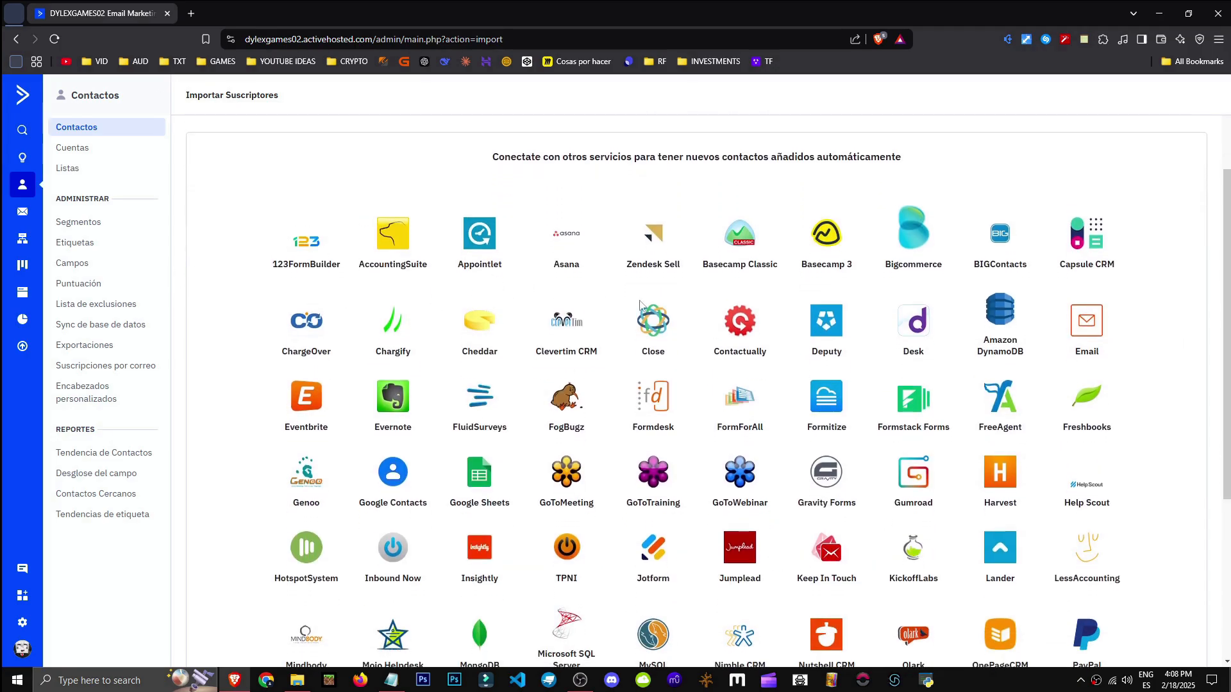
{"action": "scroll", "coordinate": [1004, 314], "scroll_direction": "down", "scroll_amount": 4}
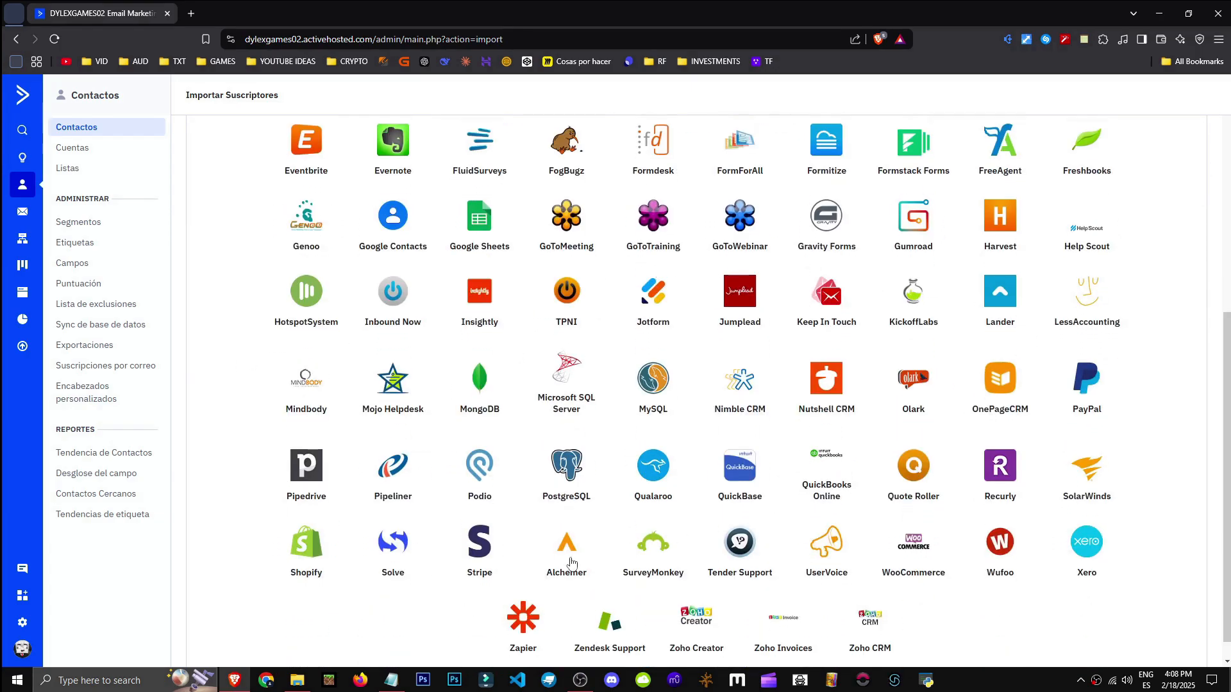
{"action": "scroll", "coordinate": [490, 579], "scroll_direction": "down", "scroll_amount": 1}
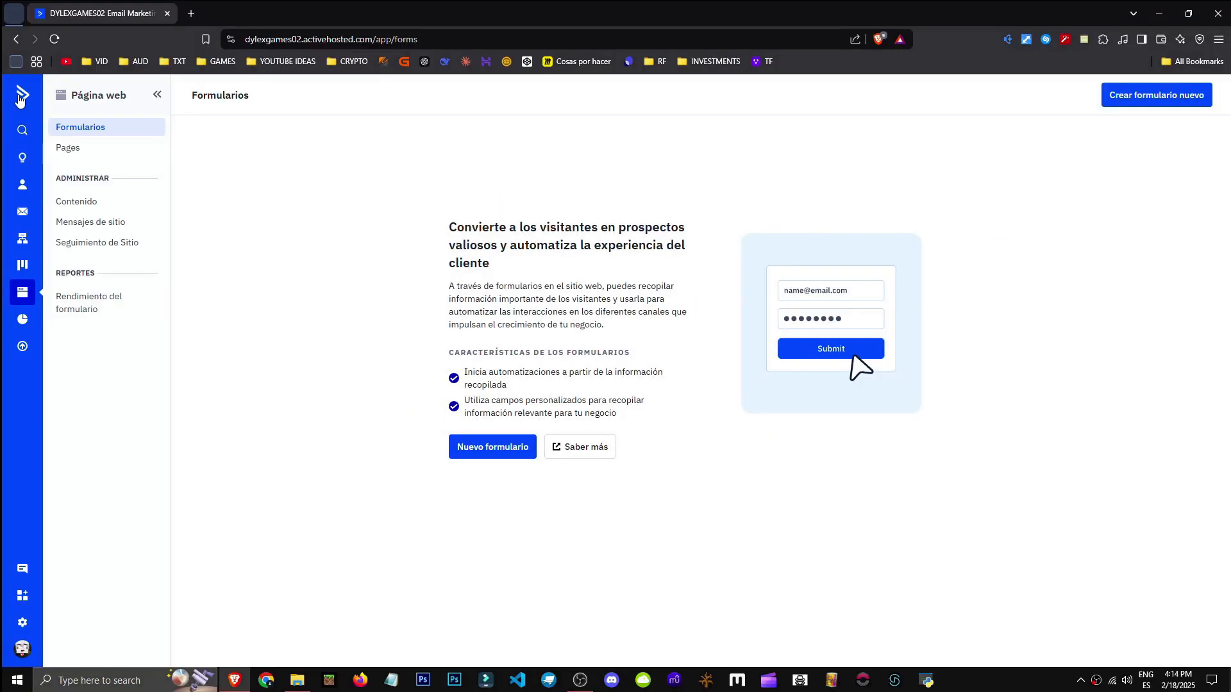
Start a new inline form in the website forms section and name it ActiveCampaignForm
{"action": "left_click", "coordinate": [20, 97]}
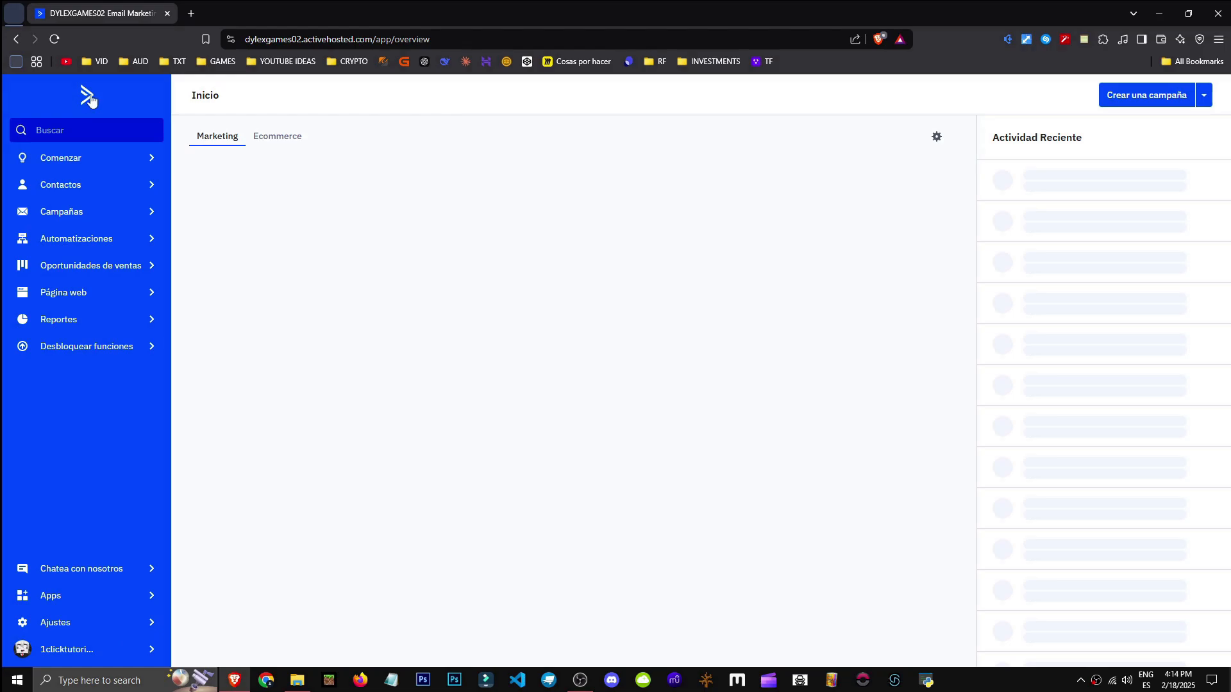
{"action": "left_click", "coordinate": [82, 296]}
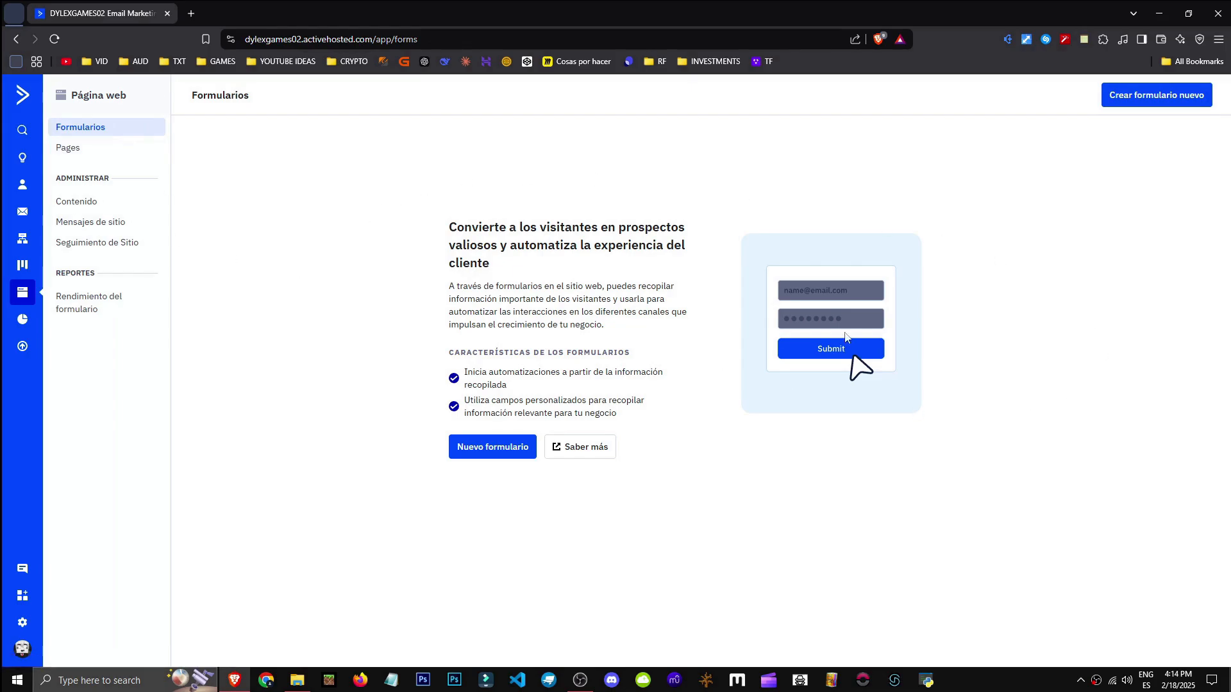
{"action": "left_click", "coordinate": [1148, 97]}
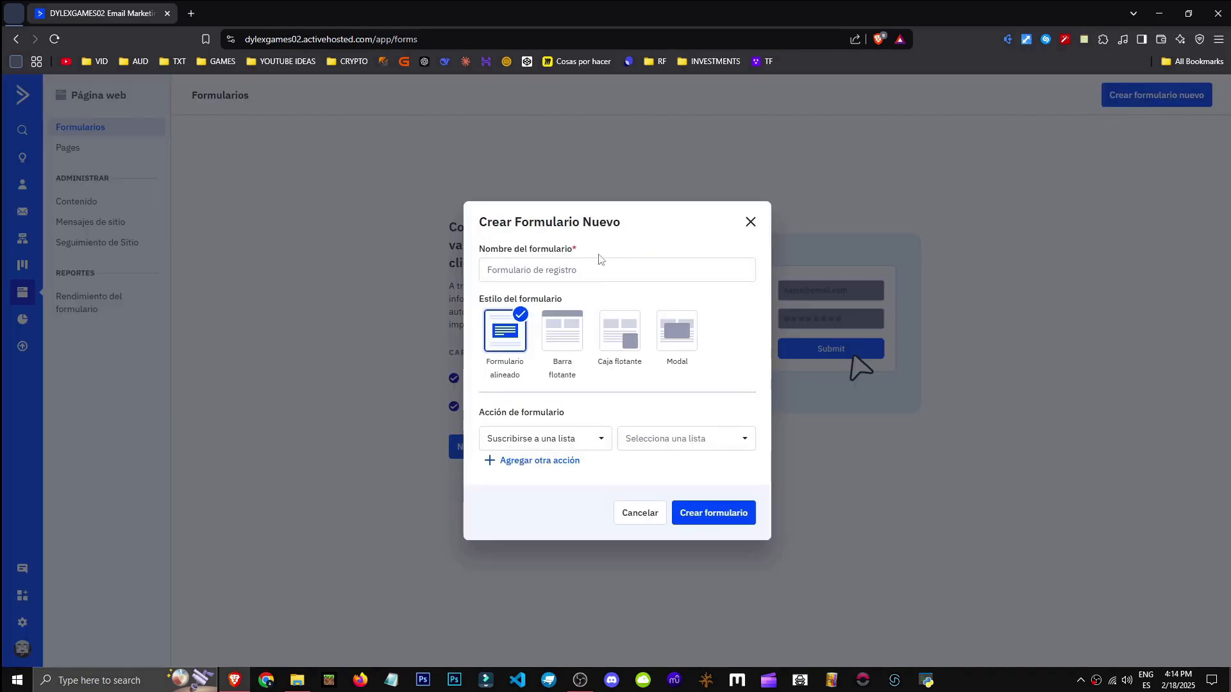
{"action": "left_click", "coordinate": [557, 274]}
{"action": "type", "text": "ampaignForm"}
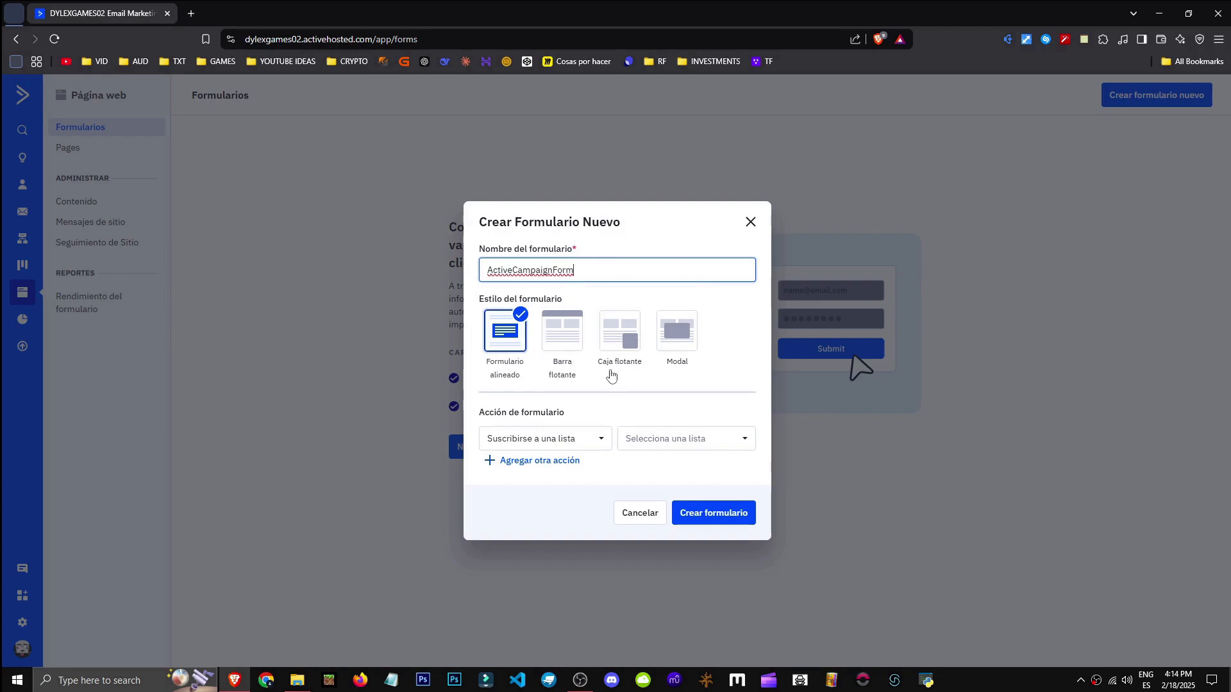
{"action": "left_click", "coordinate": [741, 356]}
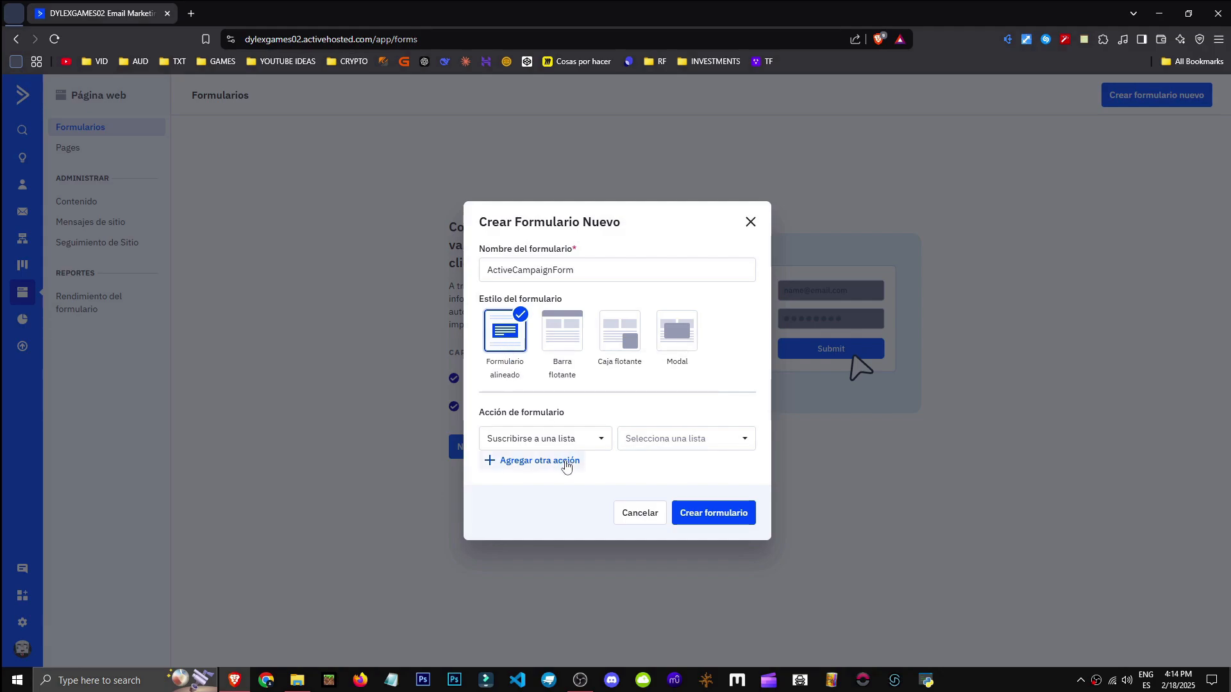
Set the form action to Suscribirse a una lista, choose the first list and create the form
{"action": "left_click_drag", "start_coordinate": [469, 414], "coordinate": [571, 417]}
{"action": "left_click", "coordinate": [562, 434]}
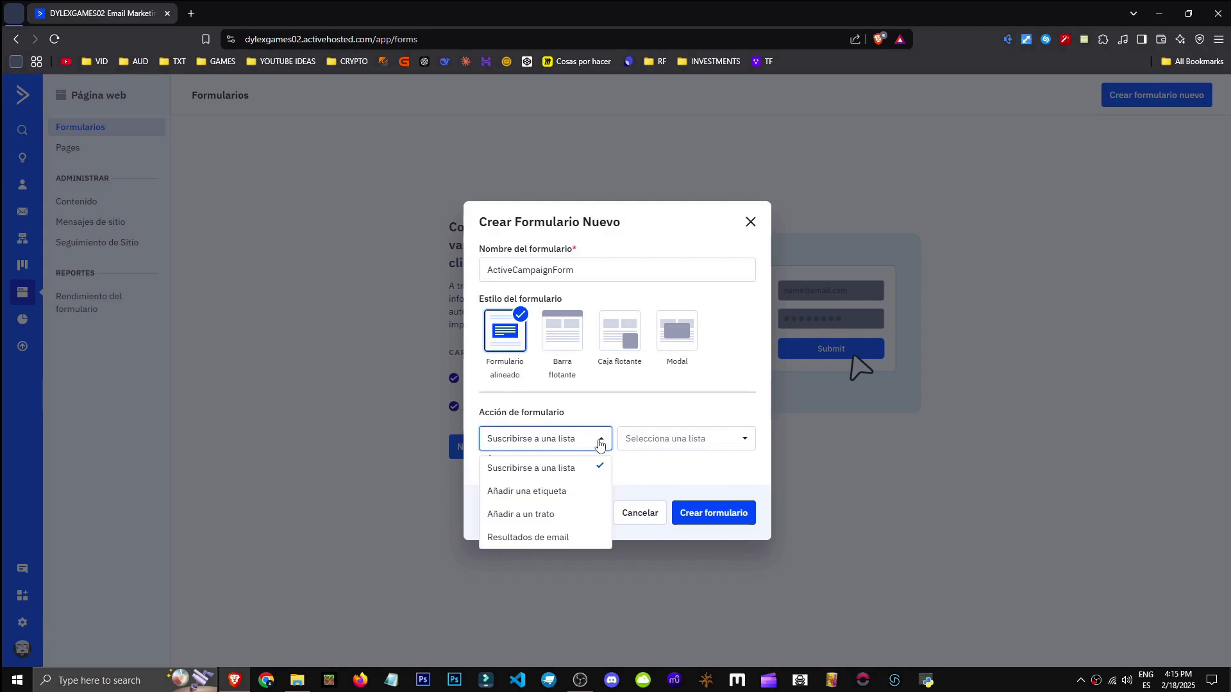
{"action": "left_click", "coordinate": [563, 469]}
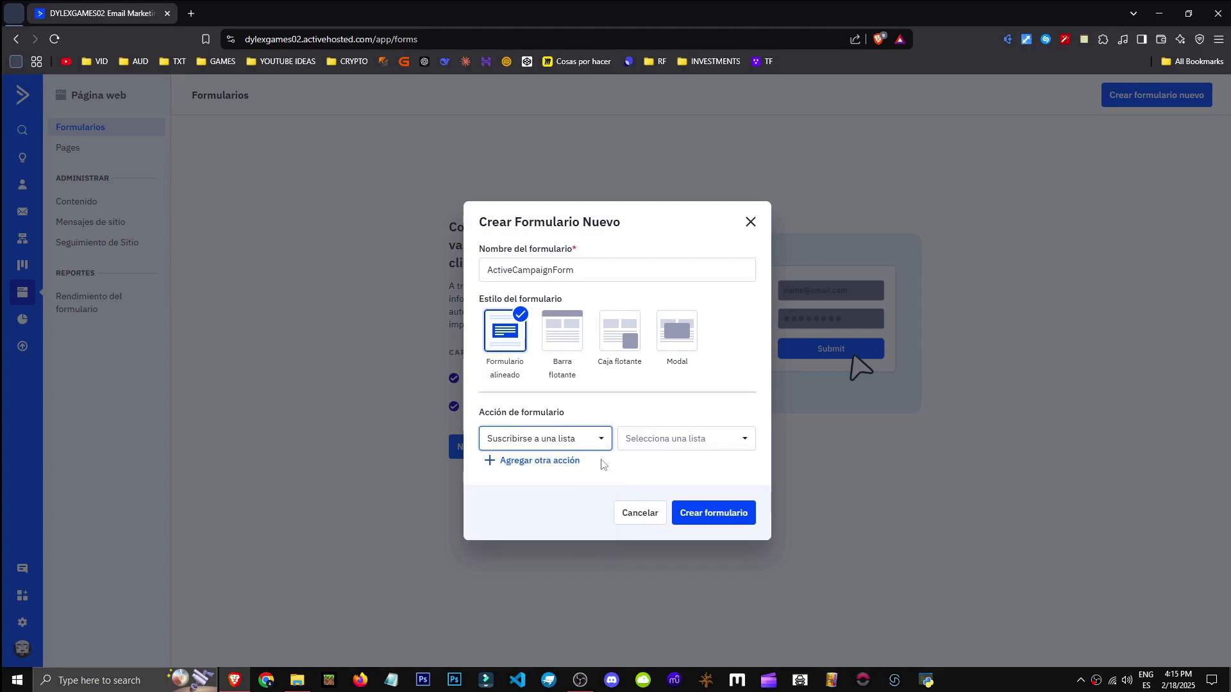
{"action": "left_click", "coordinate": [685, 439]}
{"action": "left_click", "coordinate": [679, 465]}
{"action": "left_click", "coordinate": [731, 513]}
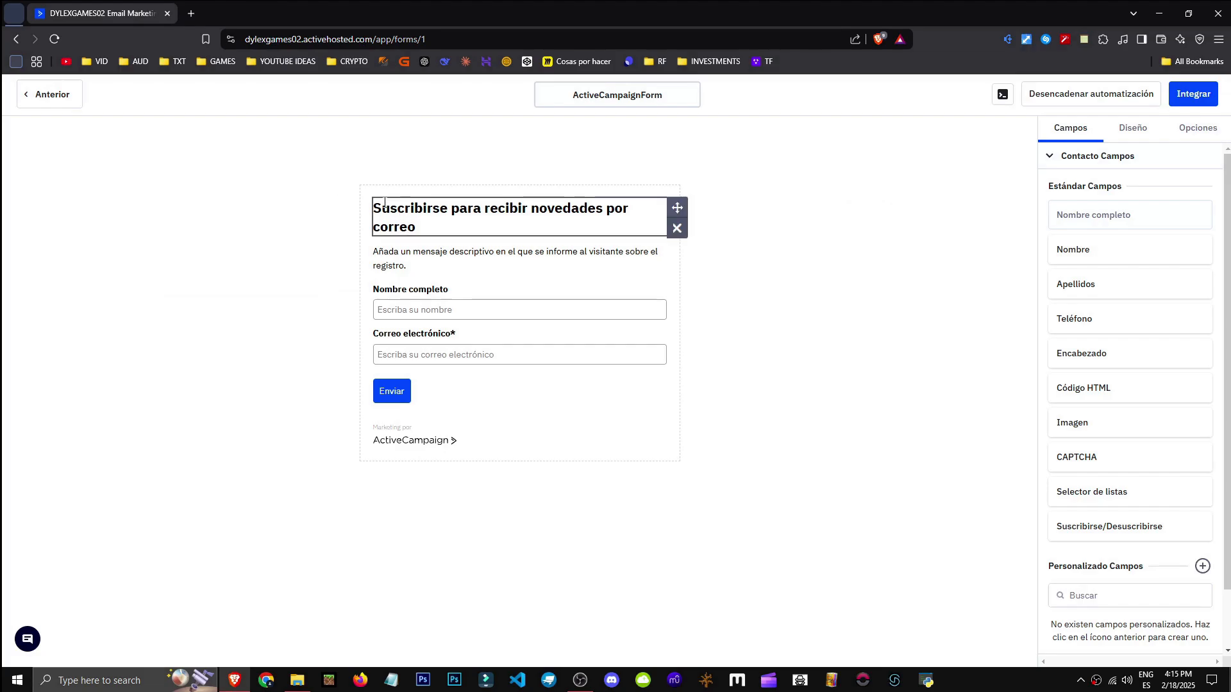
Change the form heading to "Suscribe the newsLetter!"
{"action": "left_click_drag", "start_coordinate": [384, 205], "coordinate": [611, 231]}
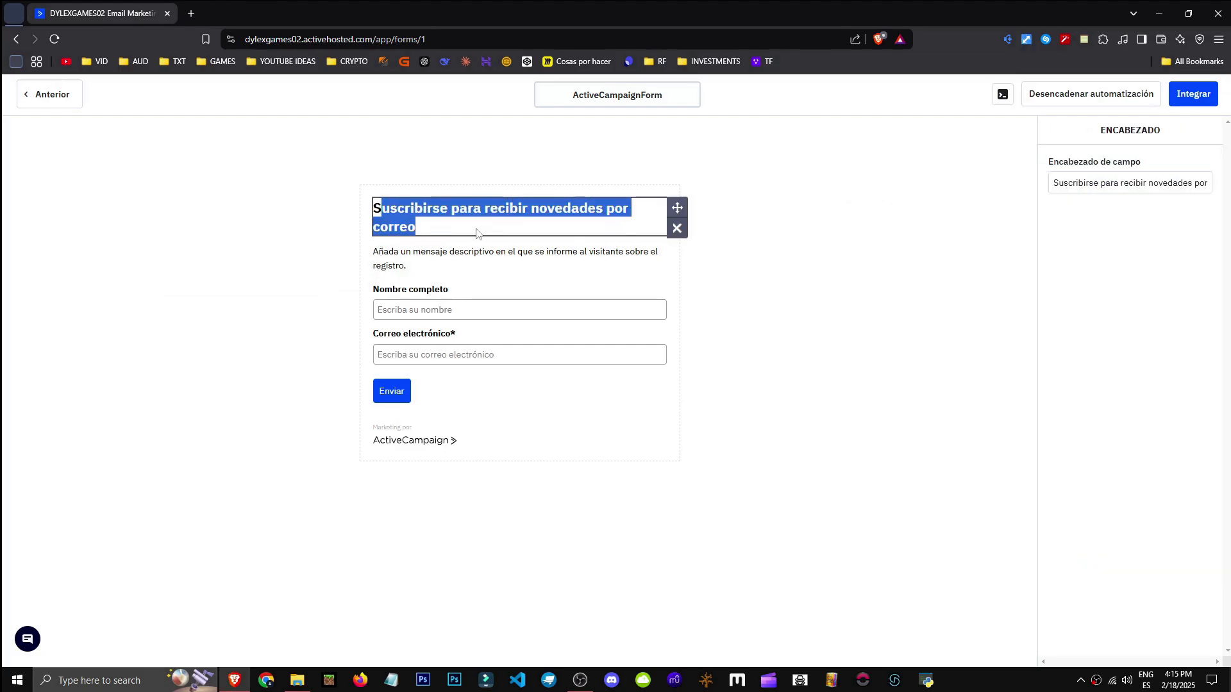
{"action": "left_click", "coordinate": [955, 226]}
{"action": "left_click", "coordinate": [1079, 179]}
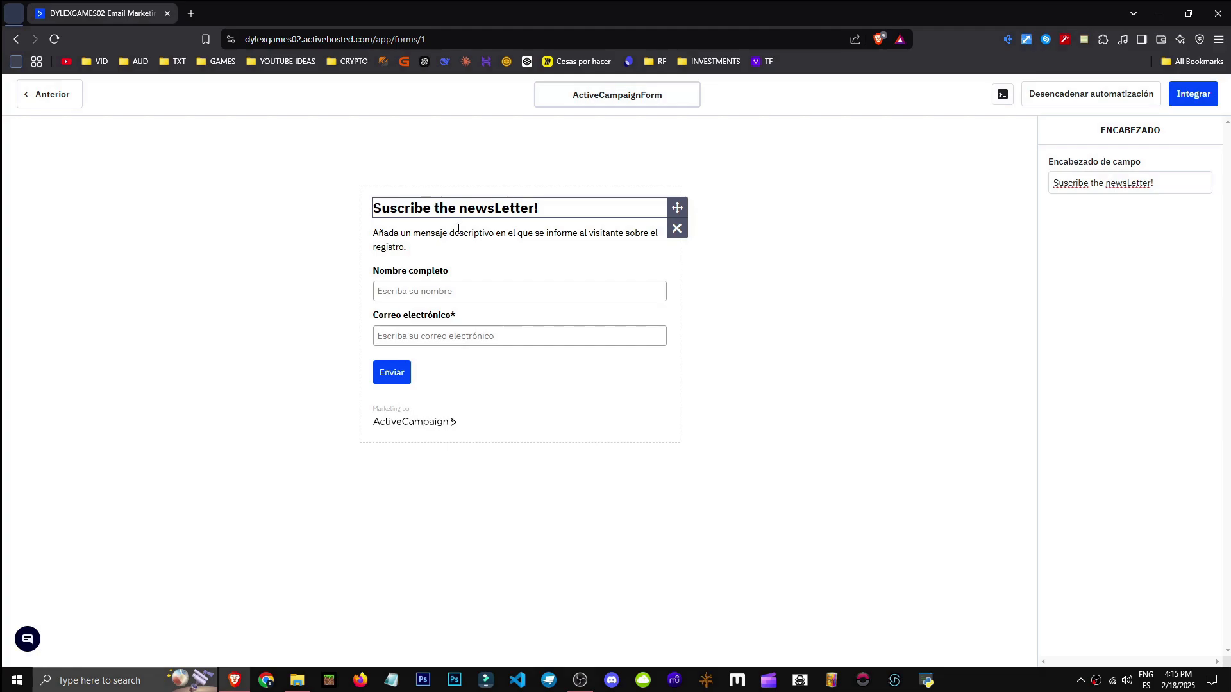
Replace the description below the heading with "You will receive all the new updates instantly!", keeping the paragraph tags
{"action": "left_click", "coordinate": [455, 247]}
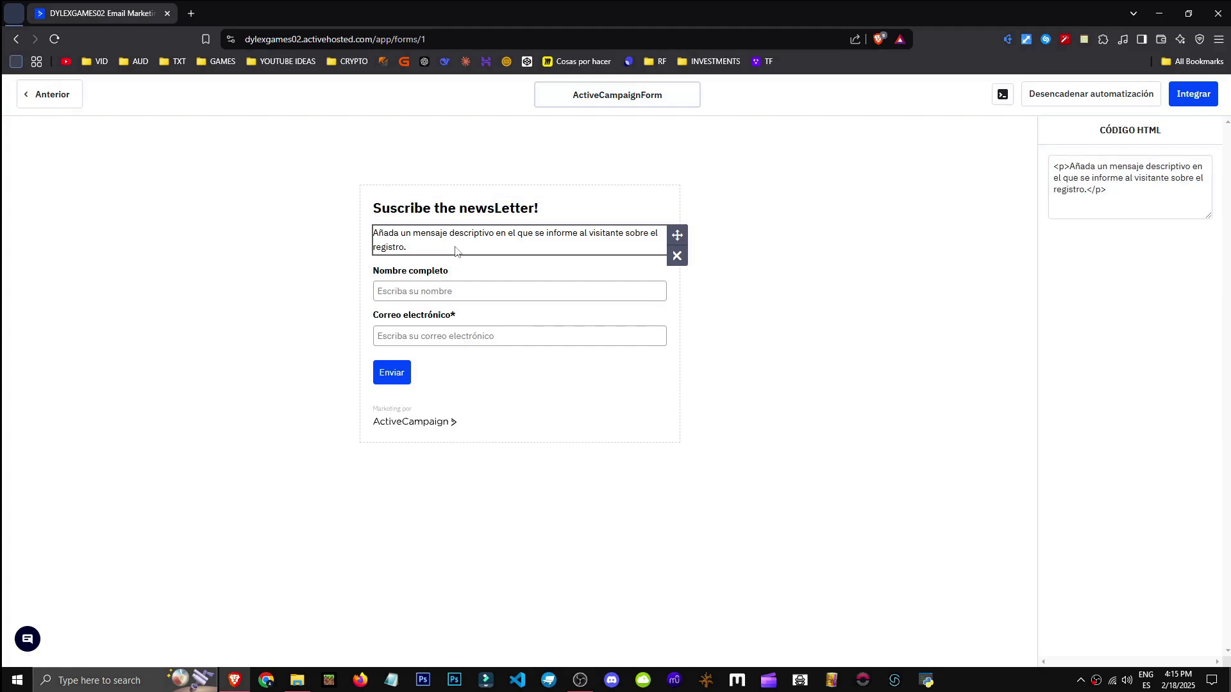
{"action": "left_click", "coordinate": [1107, 190]}
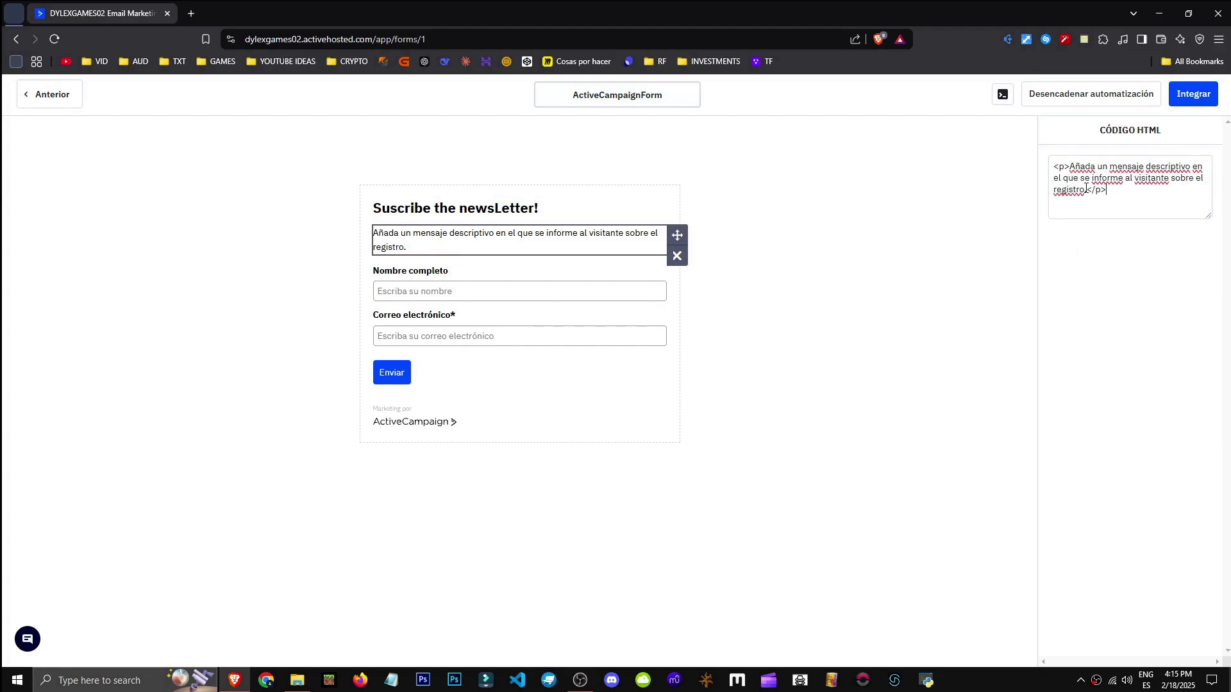
{"action": "left_click_drag", "start_coordinate": [1087, 191], "coordinate": [1070, 167]}
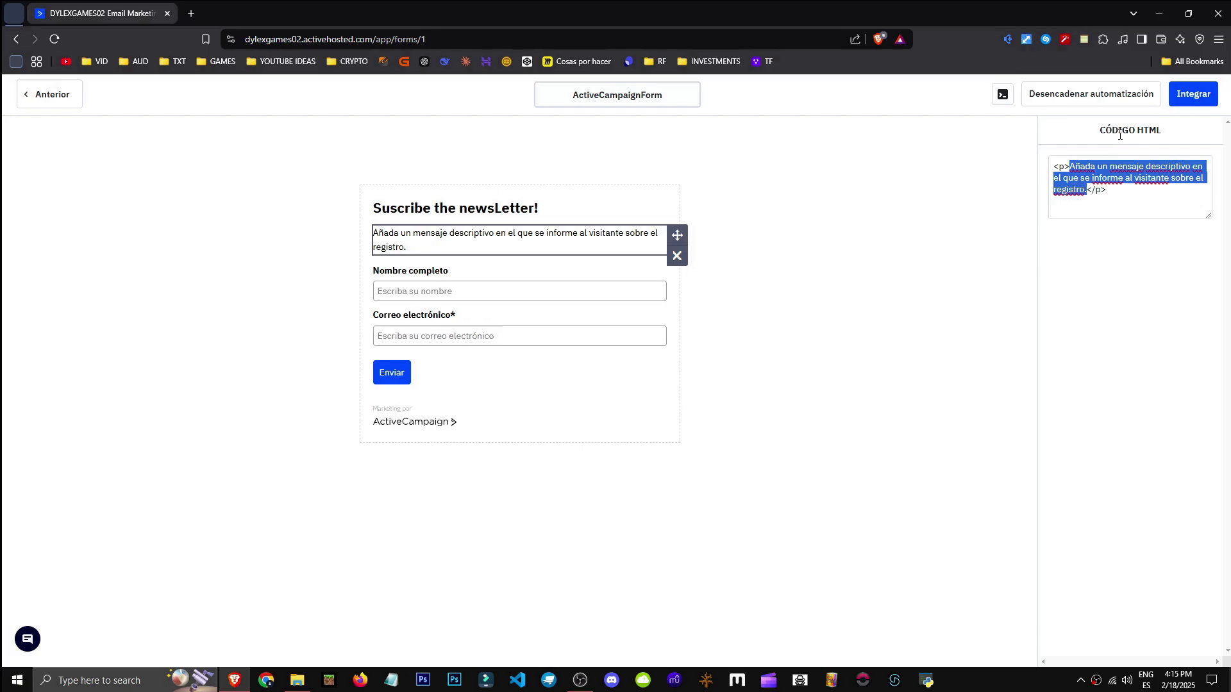
{"action": "type", "text": "You will receive all the new updates instantly!"}
{"action": "left_click", "coordinate": [399, 255]}
{"action": "left_click_drag", "start_coordinate": [1196, 191], "coordinate": [968, 182]}
{"action": "left_click", "coordinate": [431, 272]}
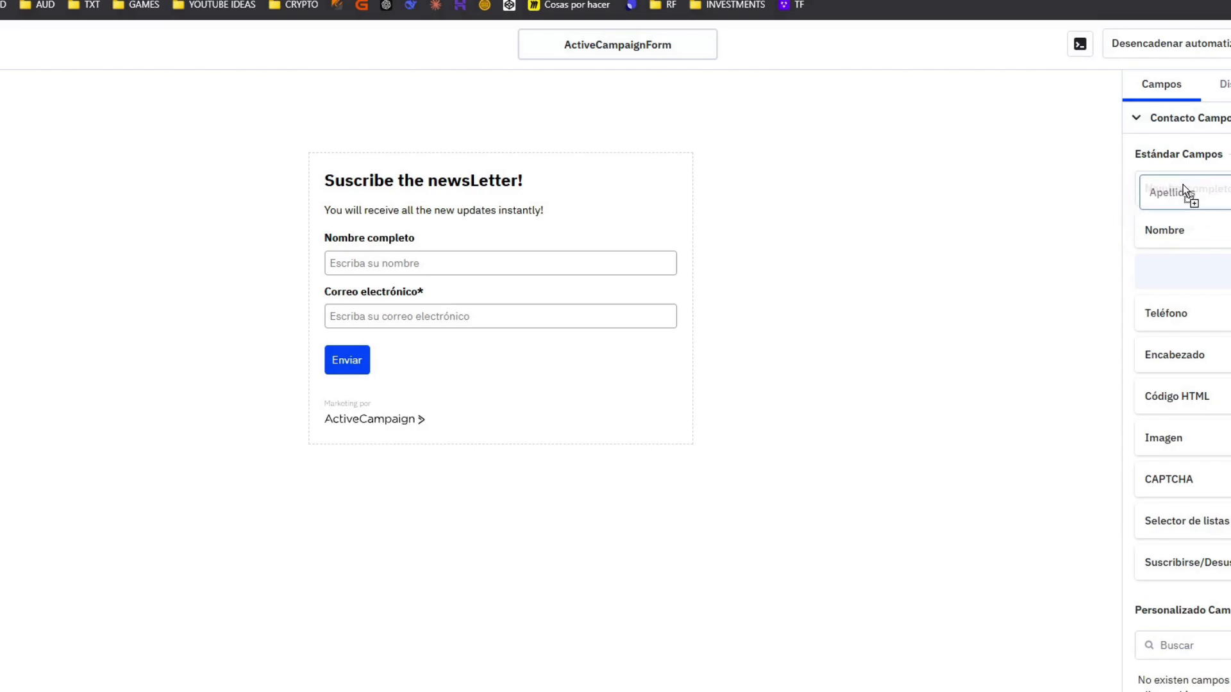
Add the Teléfono field to the form between the full name and email fields
{"action": "left_click_drag", "start_coordinate": [1184, 188], "coordinate": [1185, 221]}
{"action": "scroll", "coordinate": [1205, 321], "scroll_direction": "down", "scroll_amount": 1}
{"action": "left_click_drag", "start_coordinate": [1204, 316], "coordinate": [508, 314]}
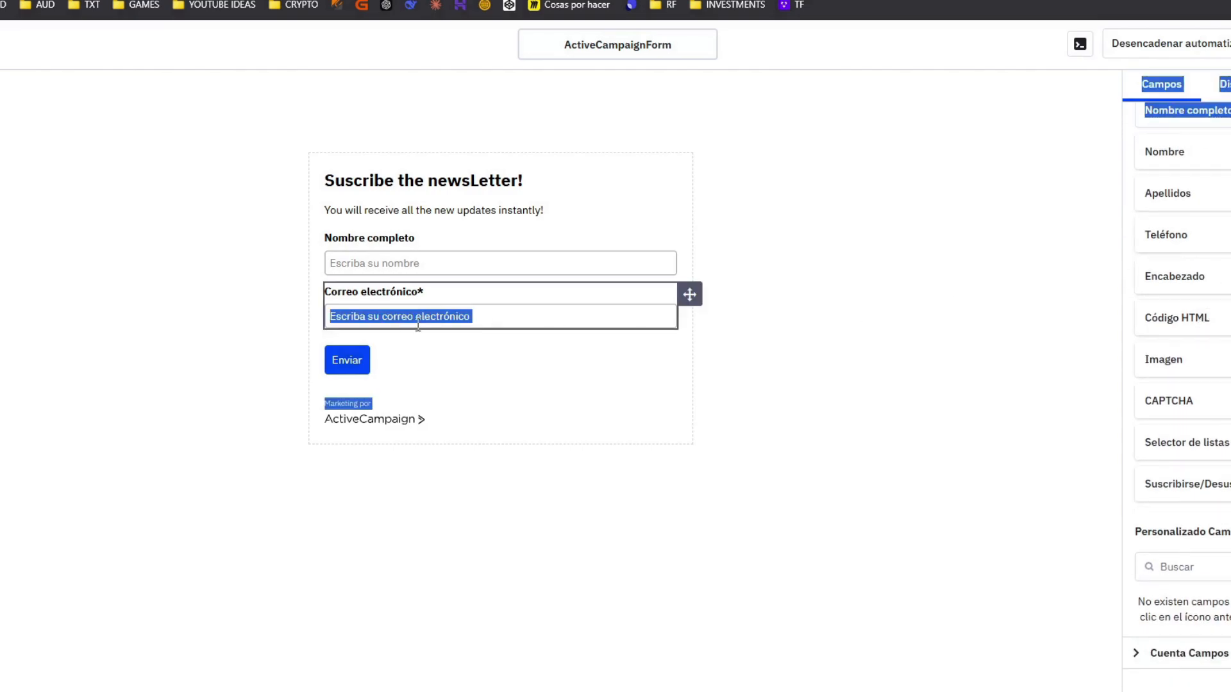
{"action": "left_click", "coordinate": [1140, 122]}
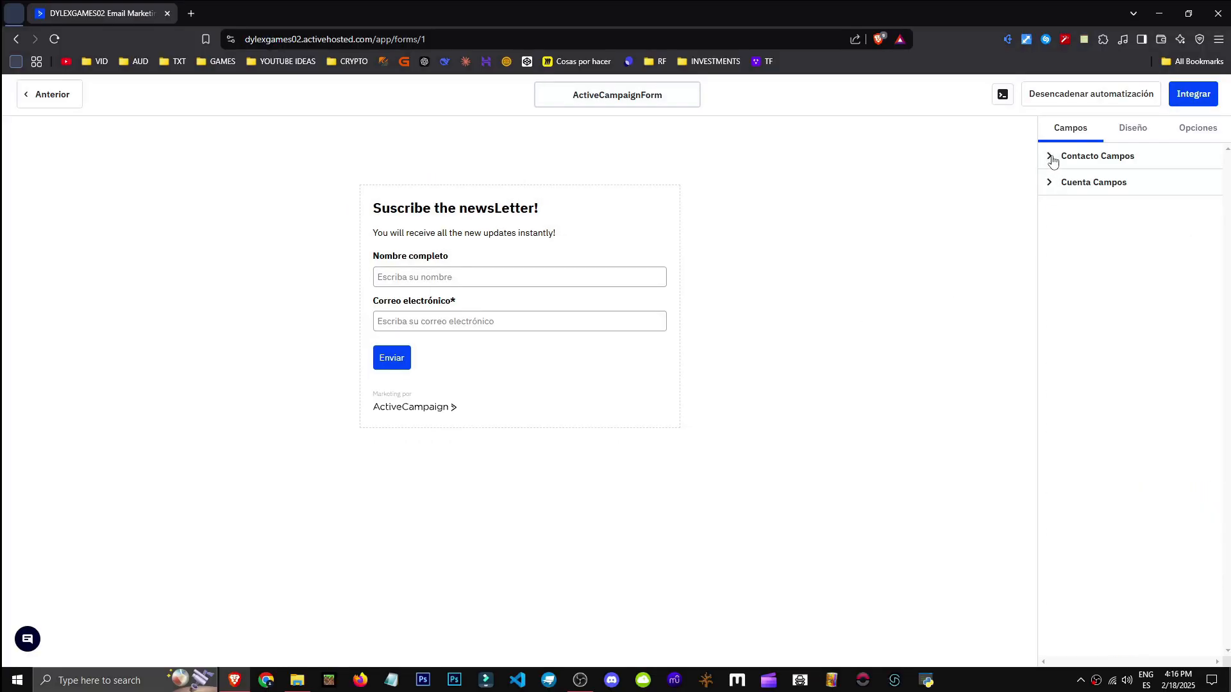
{"action": "left_click", "coordinate": [1053, 158]}
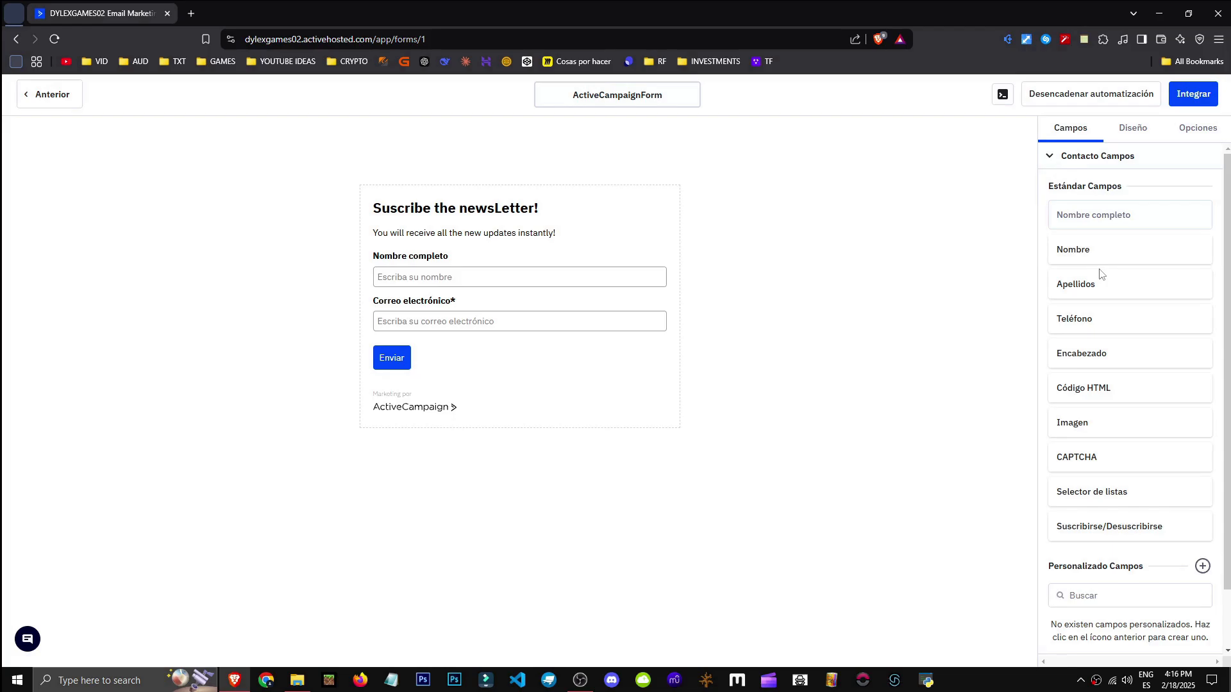
{"action": "mouse_move", "coordinate": [1123, 258]}
{"action": "left_mouse_down"}
{"action": "mouse_move", "coordinate": [1046, 261]}
{"action": "mouse_move", "coordinate": [1117, 251]}
{"action": "left_mouse_up"}
{"action": "left_click_drag", "start_coordinate": [1114, 322], "coordinate": [474, 304]}
Add a CAPTCHA below the email field and open the form's design settings
{"action": "scroll", "coordinate": [1112, 408], "scroll_direction": "down", "scroll_amount": 1}
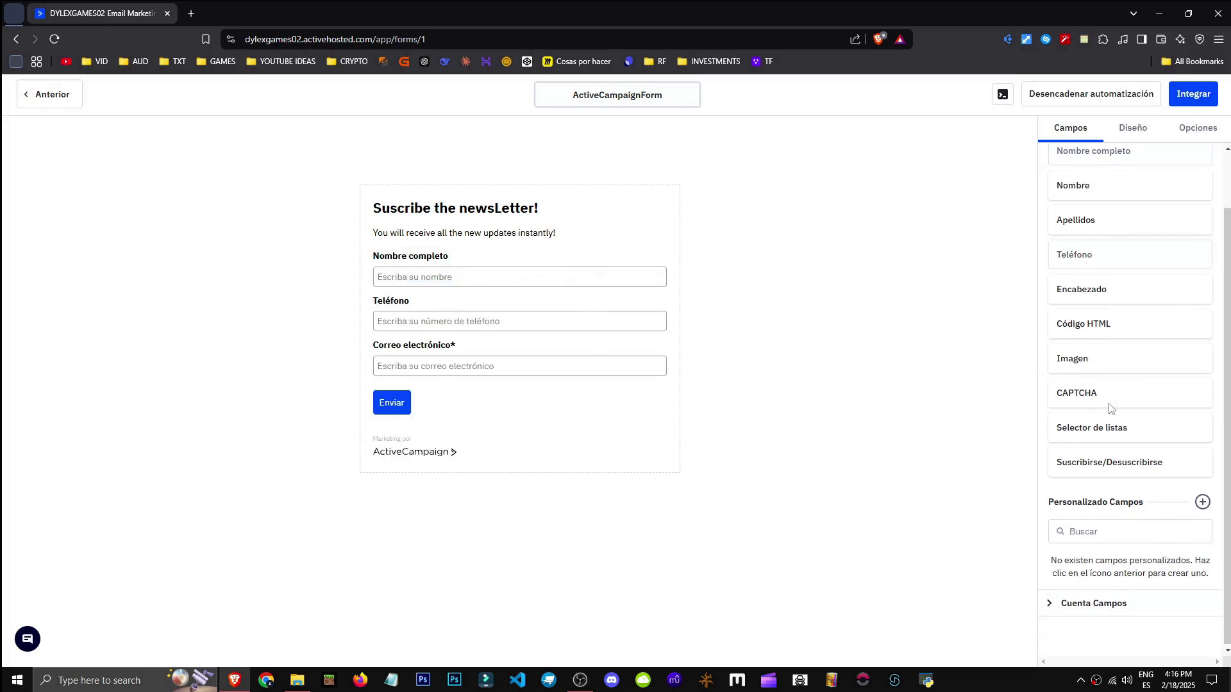
{"action": "left_click_drag", "start_coordinate": [1115, 401], "coordinate": [443, 364]}
{"action": "left_click", "coordinate": [1133, 128]}
Compare the horizontal and vertical field layouts, ending on Campos verticales
{"action": "scroll", "coordinate": [1154, 433], "scroll_direction": "down", "scroll_amount": 1}
{"action": "scroll", "coordinate": [1154, 432], "scroll_direction": "up", "scroll_amount": 1}
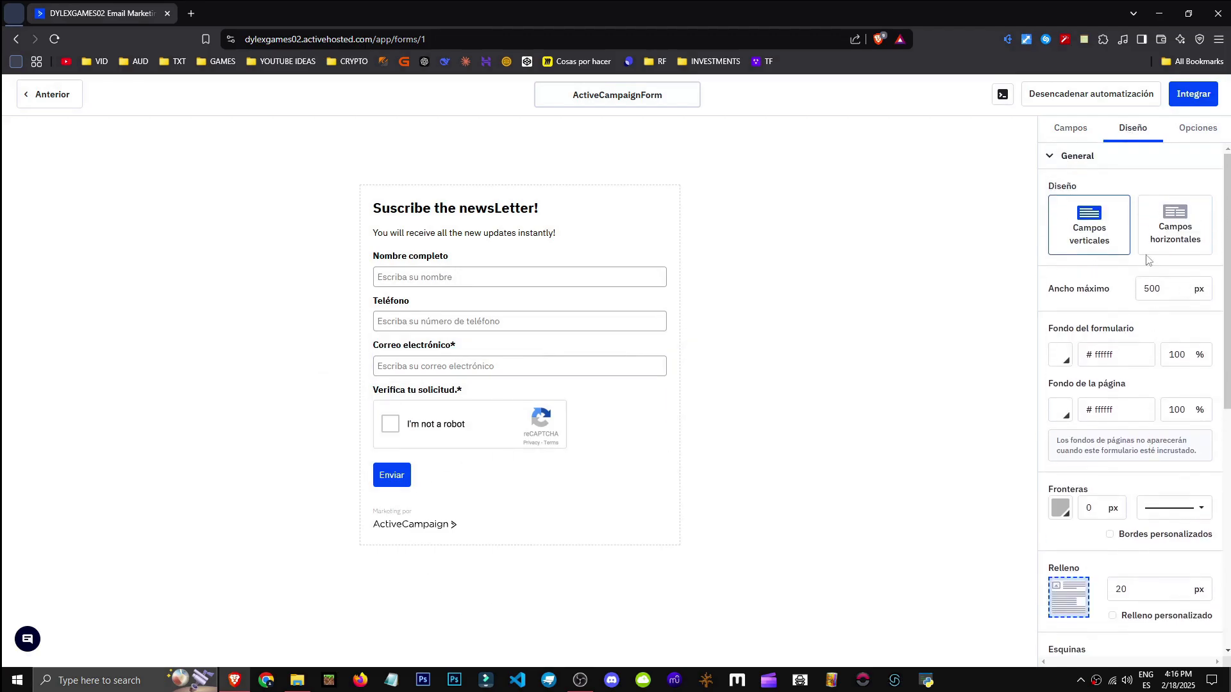
{"action": "left_click", "coordinate": [1165, 237]}
{"action": "left_click", "coordinate": [1104, 239]}
{"action": "left_click", "coordinate": [1166, 246]}
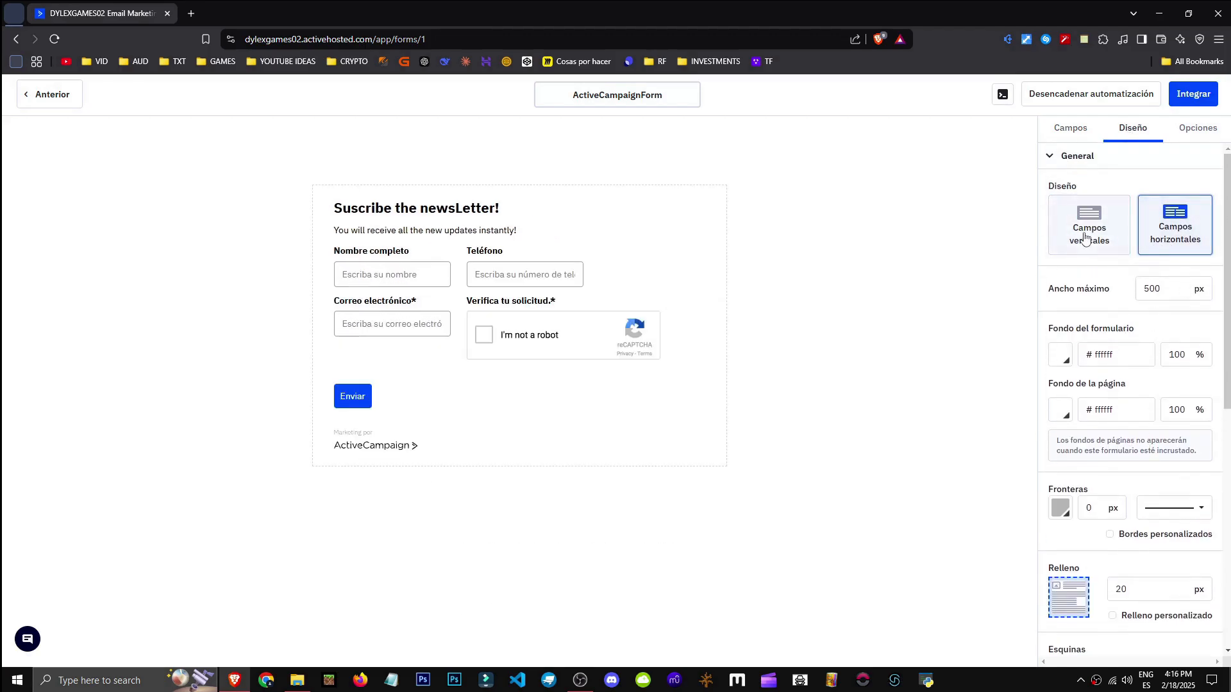
{"action": "left_click", "coordinate": [1085, 239]}
Set the form's maximum width to 528 px and its background colour to yellow #fff44a
{"action": "left_click", "coordinate": [1184, 286]}
{"action": "left_click", "coordinate": [1184, 289]}
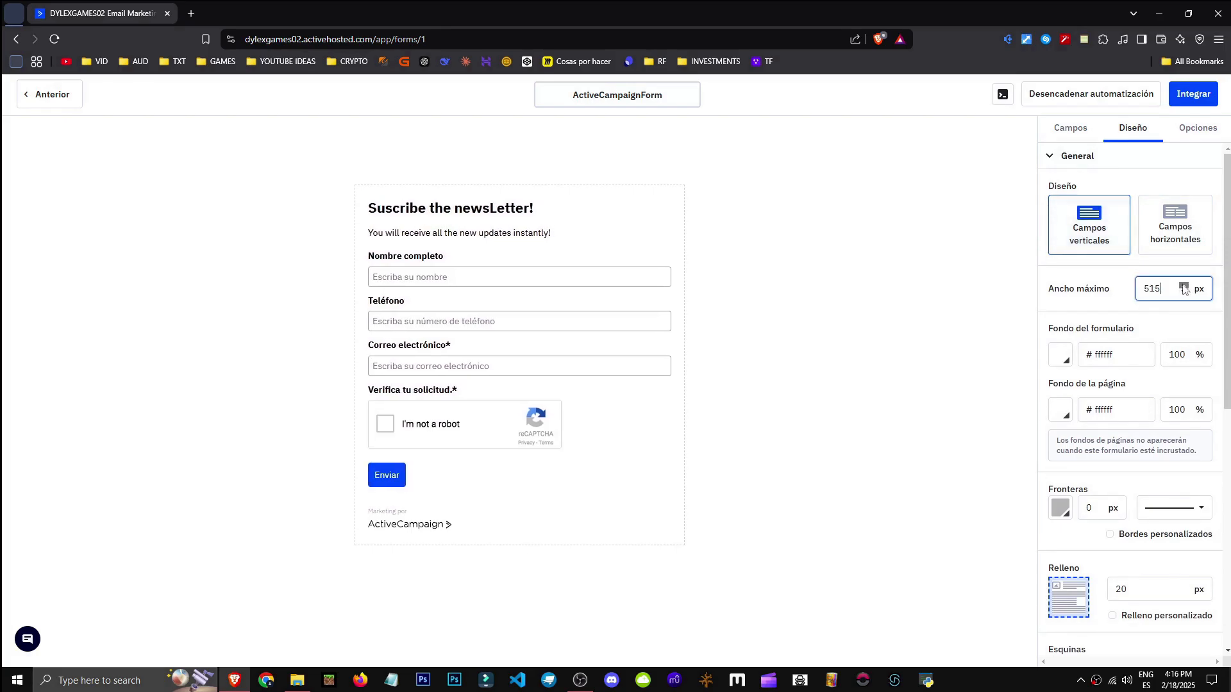
{"action": "left_click", "coordinate": [1060, 354]}
{"action": "left_click", "coordinate": [1149, 404]}
{"action": "left_click_drag", "start_coordinate": [1126, 416], "coordinate": [1117, 357]}
{"action": "left_click", "coordinate": [1079, 525]}
{"action": "left_click_drag", "start_coordinate": [1218, 358], "coordinate": [1230, 361]}
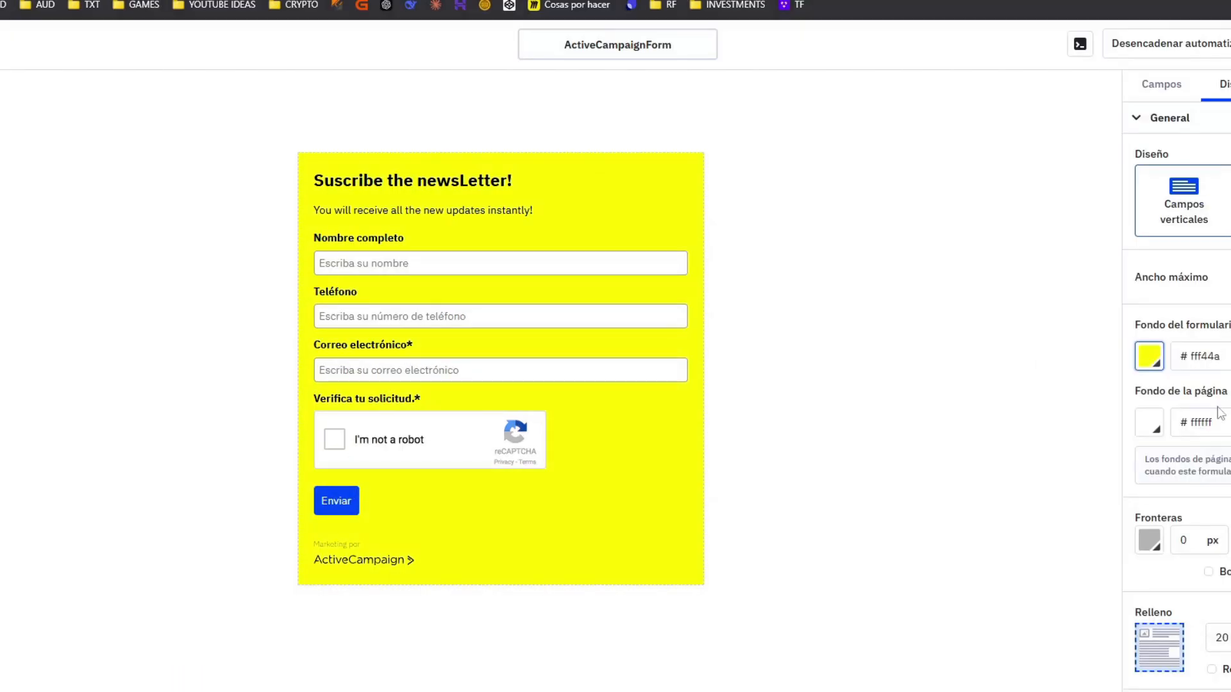
Try a dark red page background behind the form and restore it to white #ffffff
{"action": "left_click", "coordinate": [1151, 425]}
{"action": "left_click_drag", "start_coordinate": [1168, 472], "coordinate": [1230, 537]}
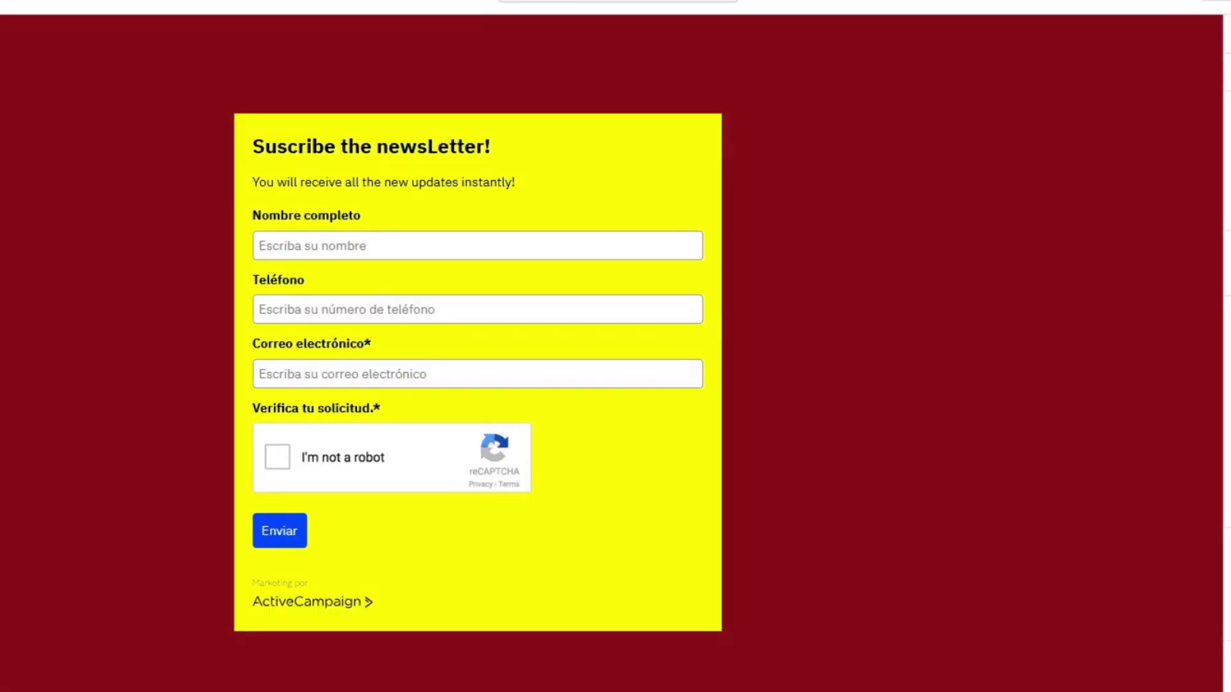
{"action": "left_click_drag", "start_coordinate": [1230, 537], "coordinate": [1146, 457]}
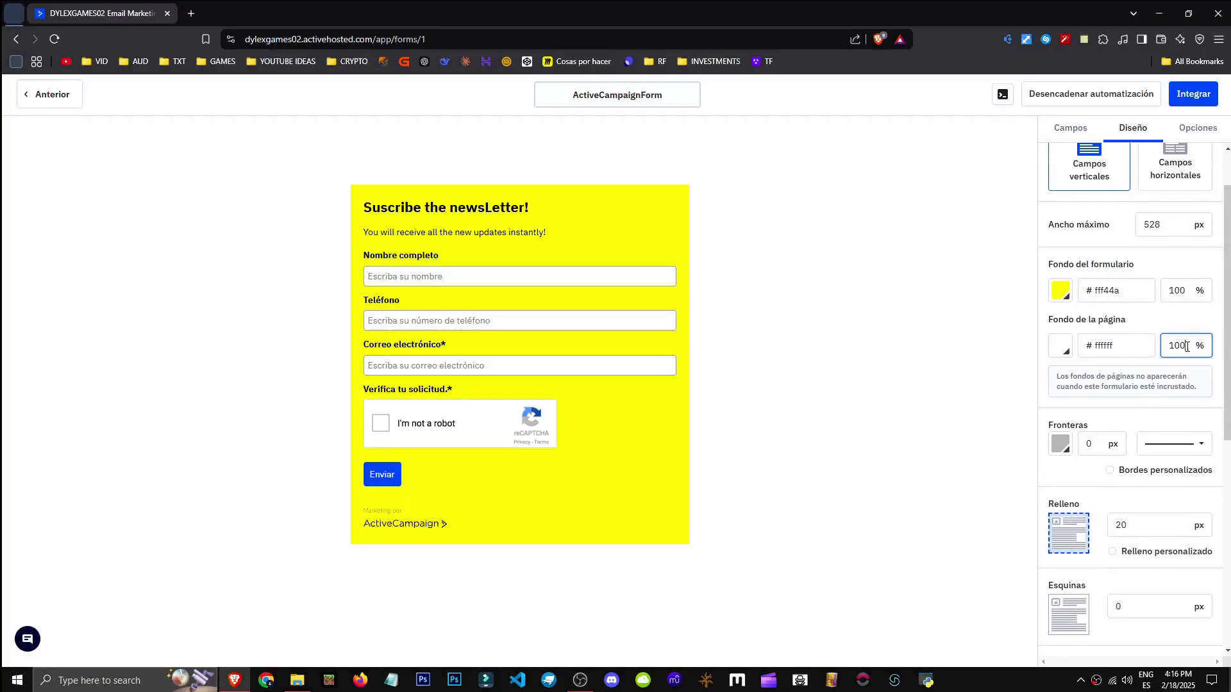
Make the page background behind the form transparent by lowering its opacity
{"action": "left_click_drag", "start_coordinate": [1185, 346], "coordinate": [1146, 337]}
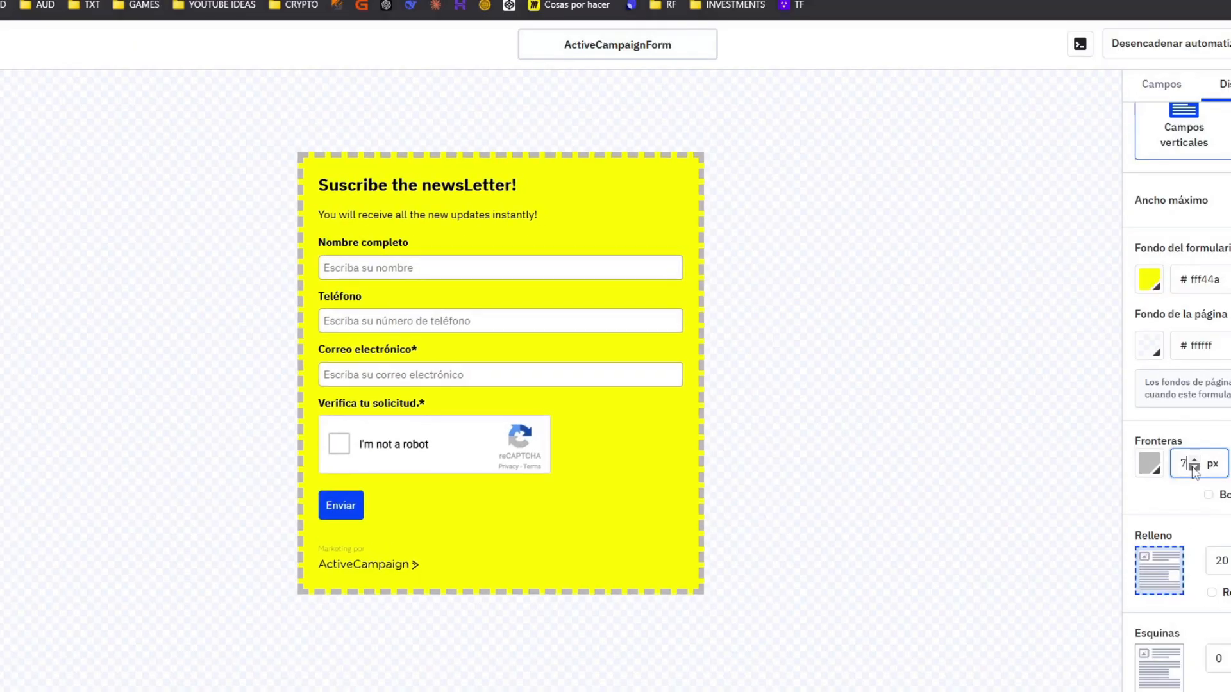
Colour the form's dashed 7 px border and the Enviar button's background black
{"action": "left_click", "coordinate": [1148, 469]}
{"action": "left_click_drag", "start_coordinate": [1152, 269], "coordinate": [1158, 358]}
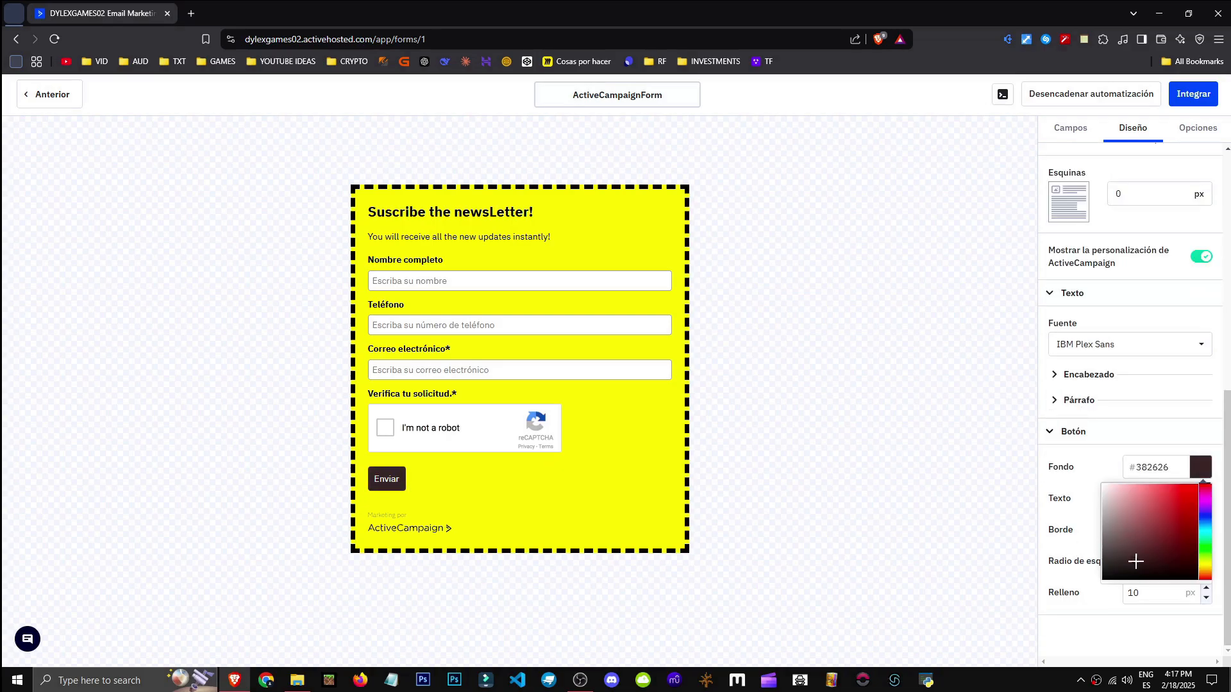
{"action": "left_click", "coordinate": [1004, 612]}
{"action": "left_click", "coordinate": [1199, 466]}
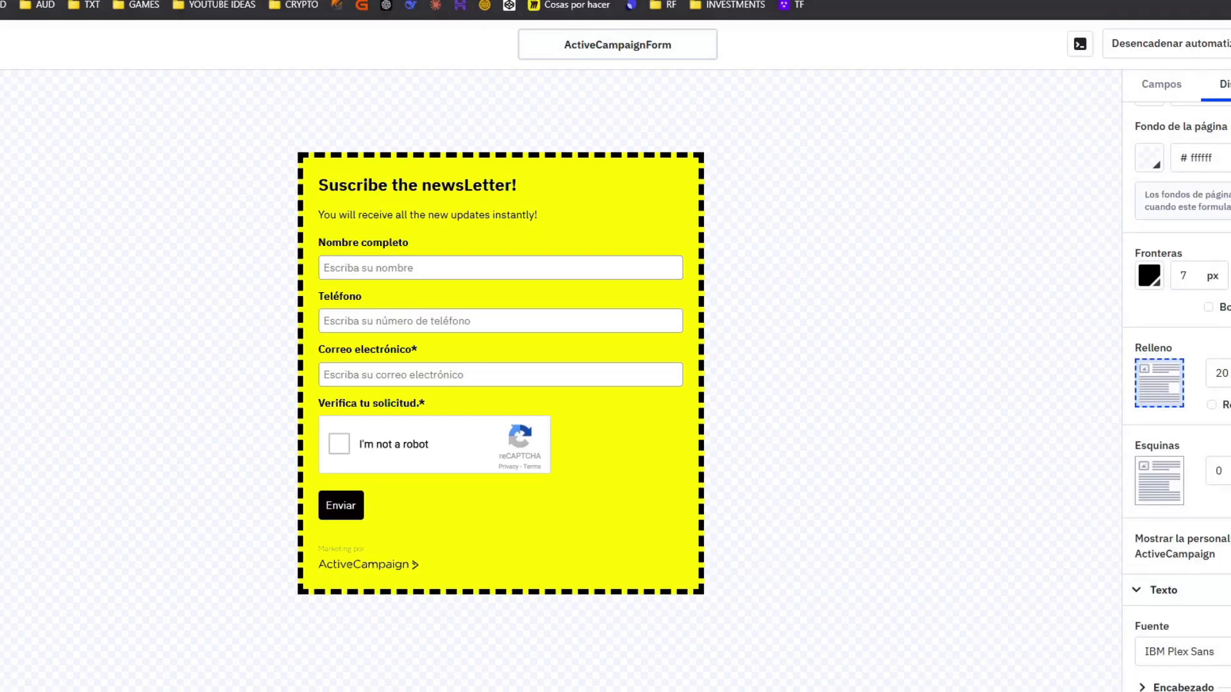
{"action": "scroll", "coordinate": [1171, 448], "scroll_direction": "down", "scroll_amount": 5}
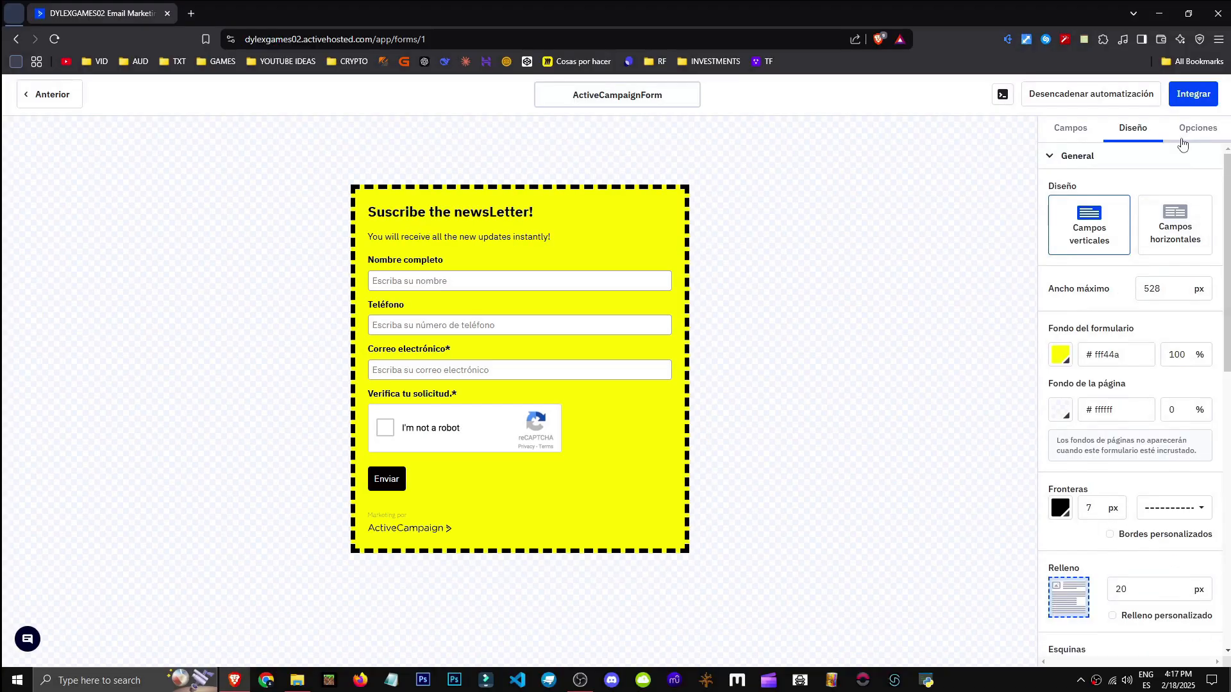
Try Abrir URL as the form's submission action, then restore Mostrar Gracias and check its thank-you message and contact list
{"action": "left_click", "coordinate": [1182, 135]}
{"action": "left_click", "coordinate": [1115, 193]}
{"action": "left_click", "coordinate": [1096, 247]}
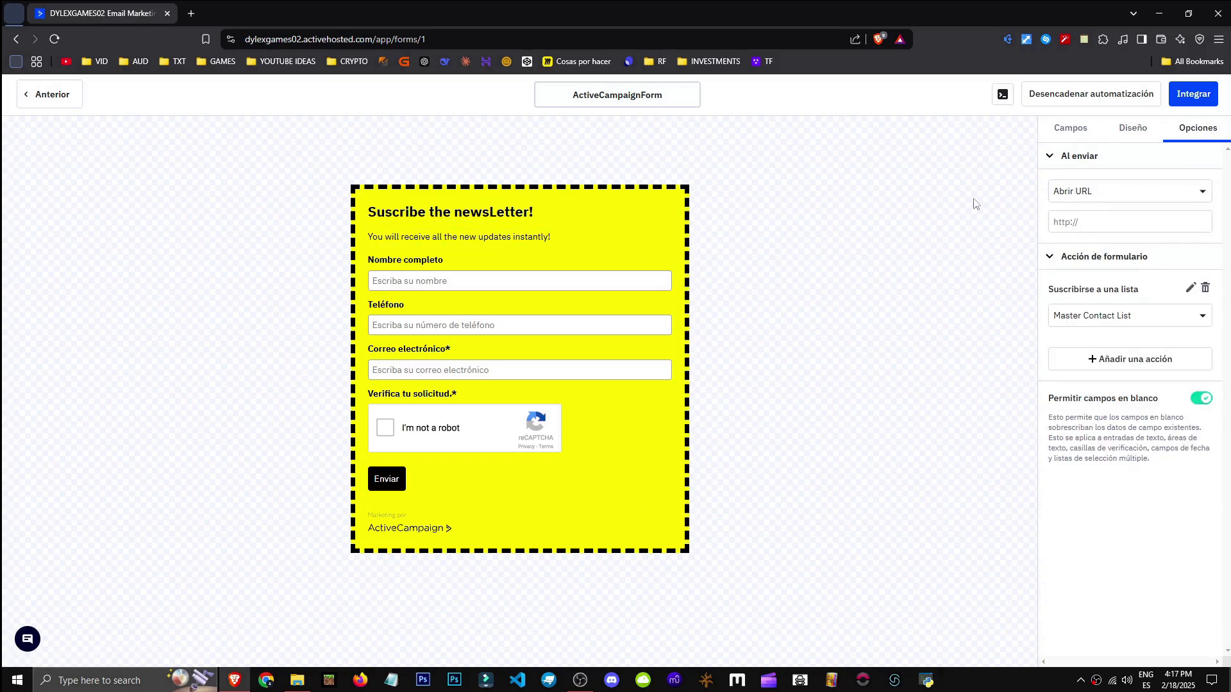
{"action": "left_click", "coordinate": [1073, 196]}
{"action": "left_click", "coordinate": [1095, 242]}
{"action": "left_click", "coordinate": [1087, 191]}
{"action": "left_click", "coordinate": [1087, 220]}
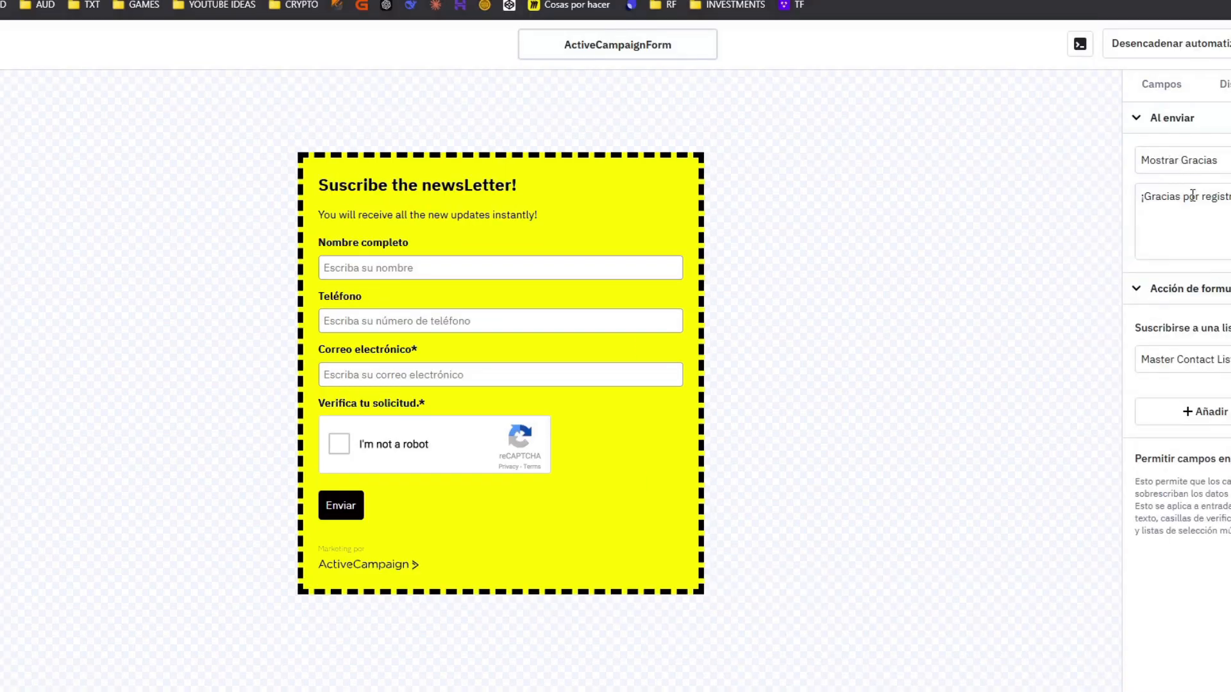
{"action": "left_click", "coordinate": [1203, 196]}
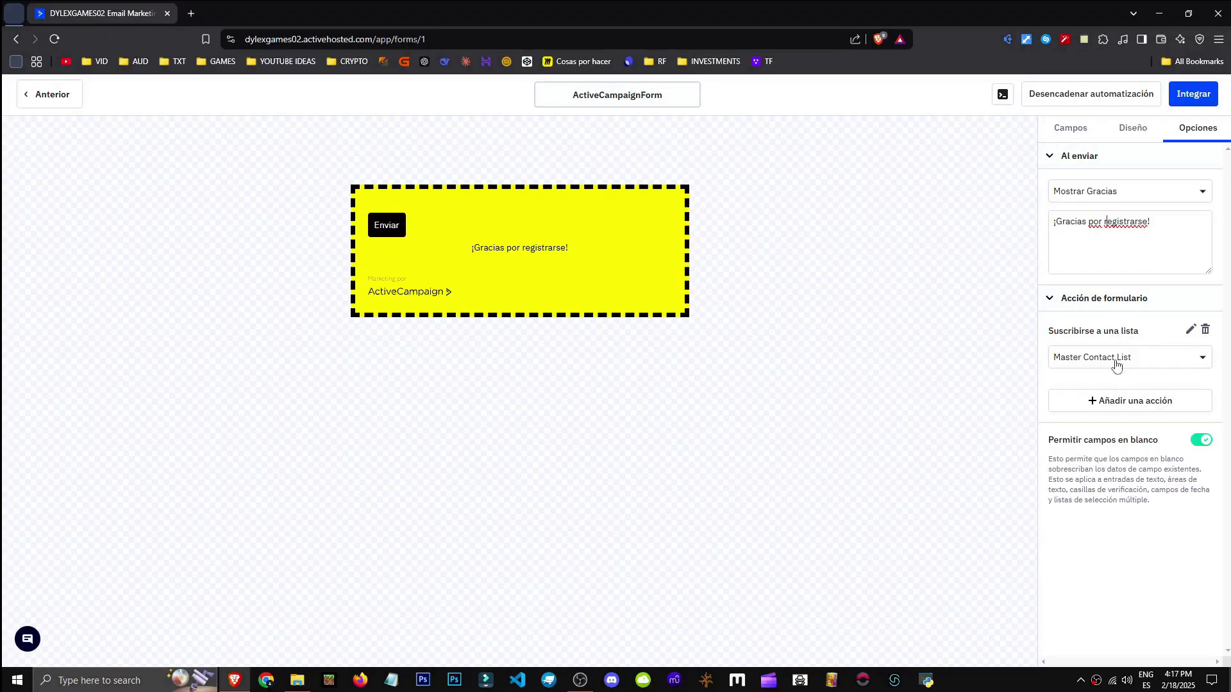
{"action": "left_click", "coordinate": [1210, 363]}
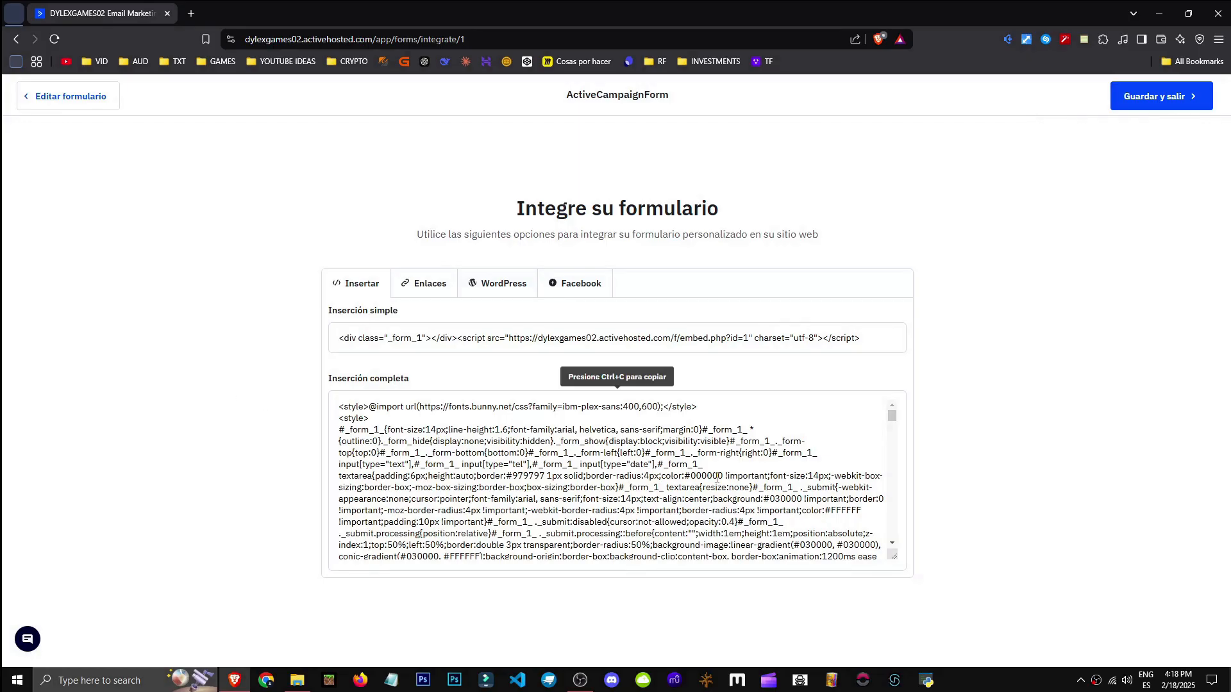
Select the form's entire Inserción completa embed code for copying
{"action": "scroll", "coordinate": [721, 476], "scroll_direction": "down", "scroll_amount": 5}
{"action": "left_click_drag", "start_coordinate": [893, 421], "coordinate": [890, 404]}
{"action": "left_click", "coordinate": [350, 407]}
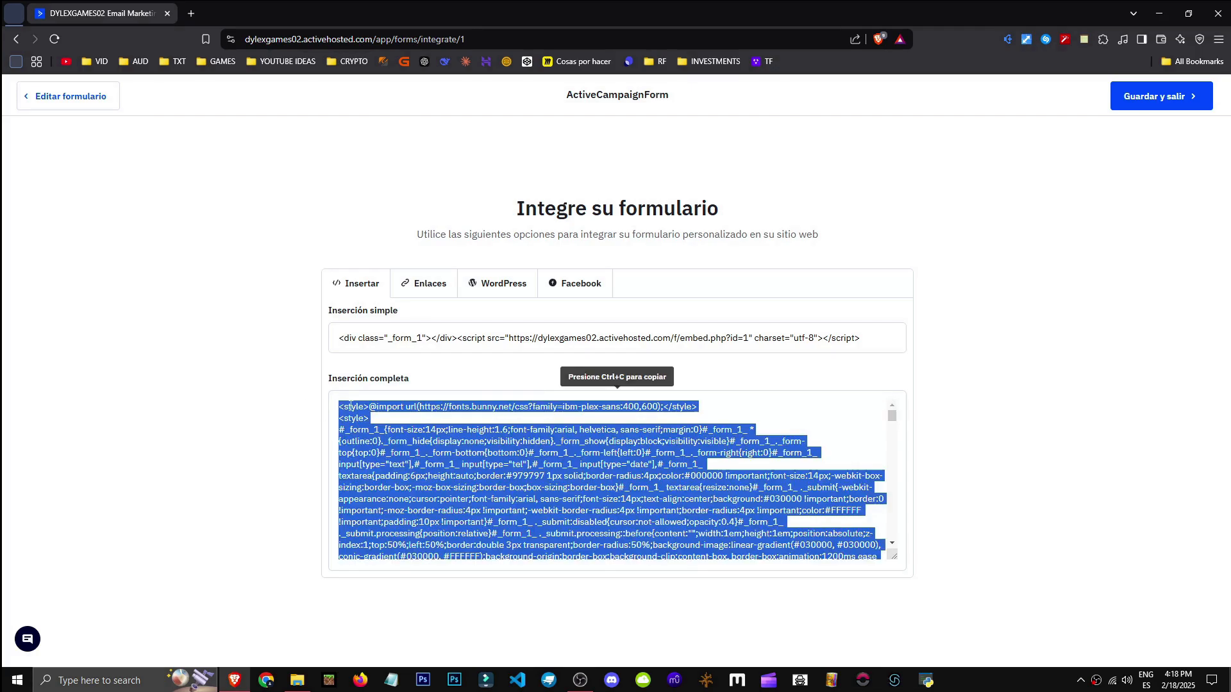
{"action": "right_click", "coordinate": [345, 403]}
{"action": "left_click", "coordinate": [329, 391]}
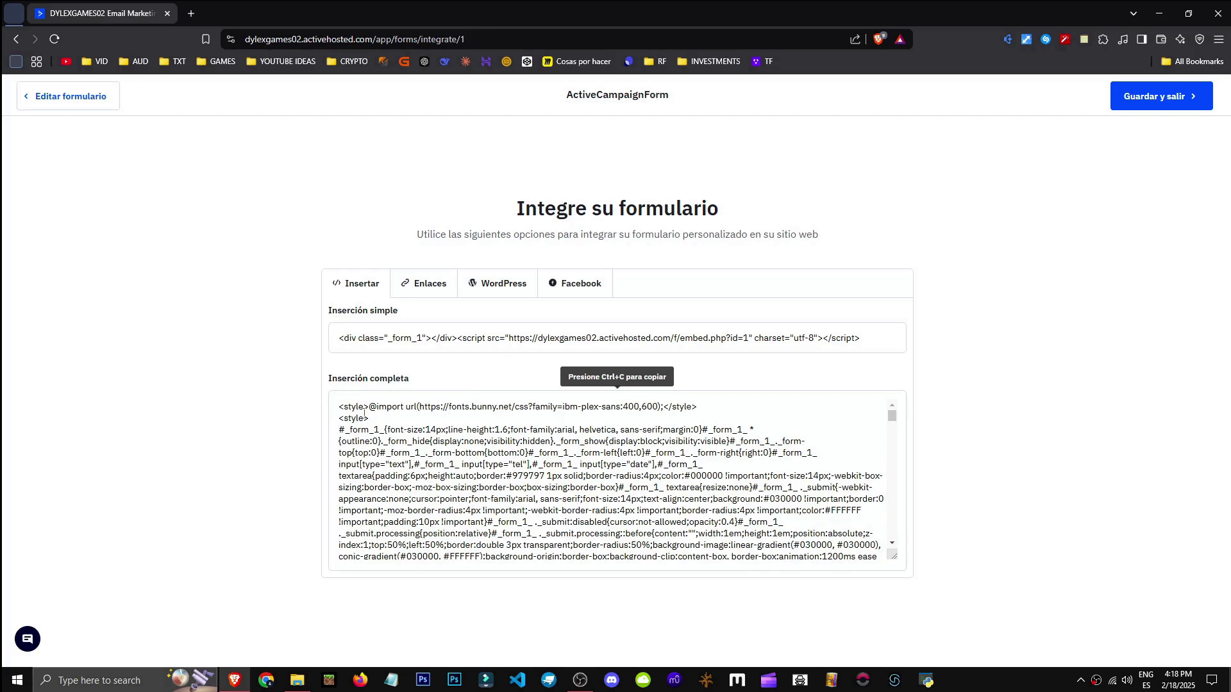
{"action": "left_click", "coordinate": [349, 409]}
{"action": "right_click", "coordinate": [350, 408]}
{"action": "left_click", "coordinate": [383, 430]}
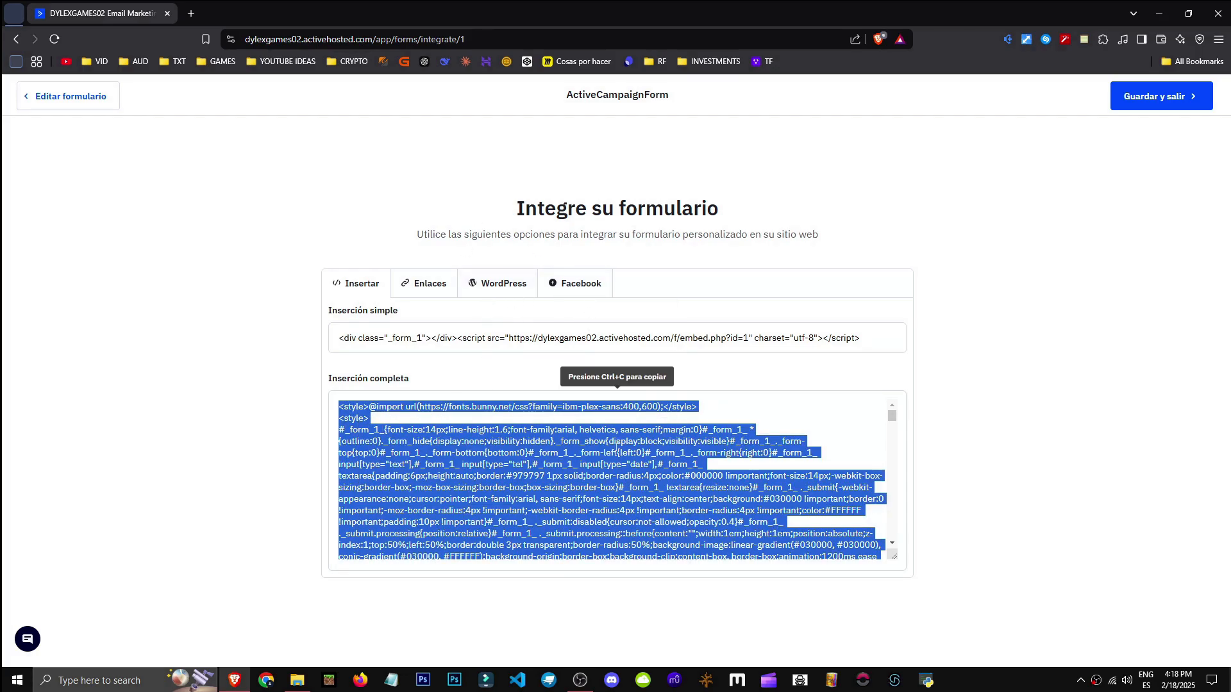
{"action": "left_click", "coordinate": [481, 442]}
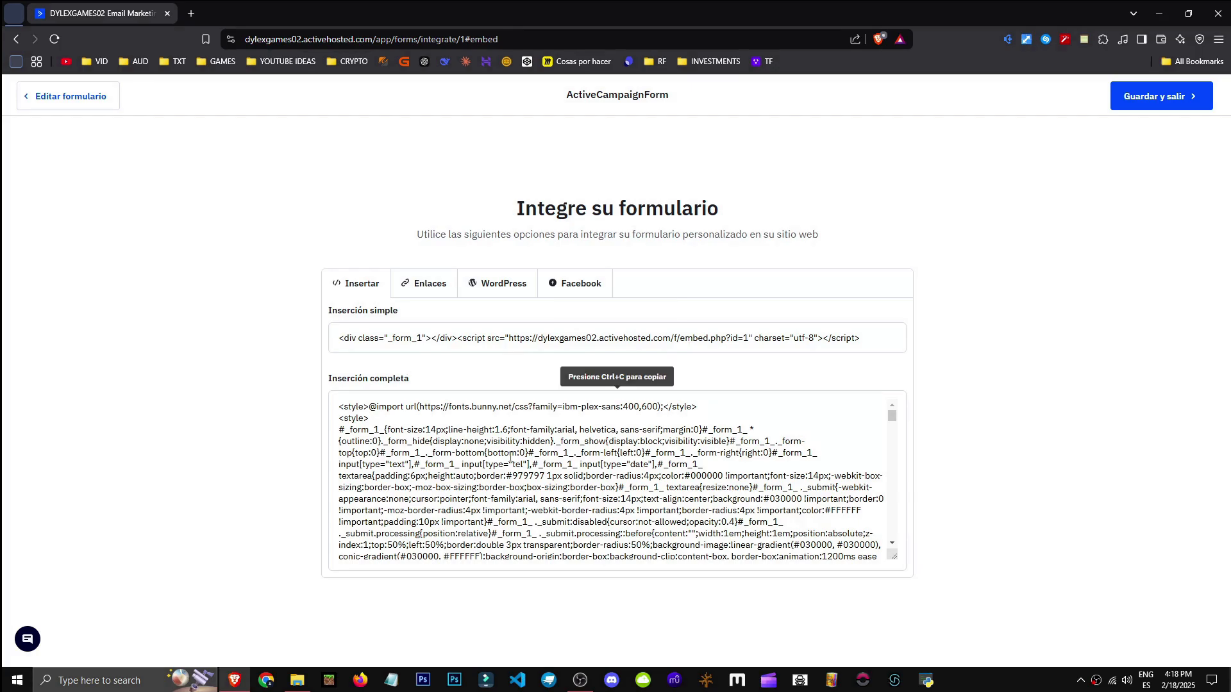
Review the WordPress and shareable link options for integrating the form, then return to the embed code
{"action": "left_click", "coordinate": [497, 290]}
{"action": "scroll", "coordinate": [904, 499], "scroll_direction": "down", "scroll_amount": 1}
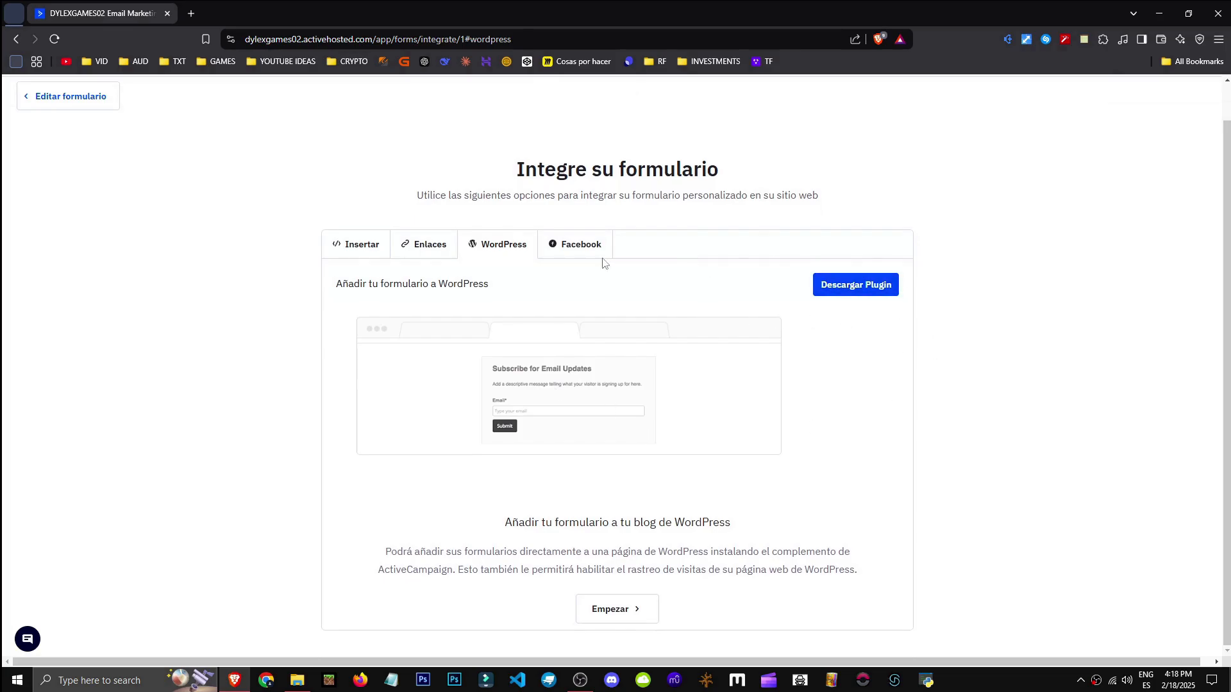
{"action": "left_click", "coordinate": [443, 247]}
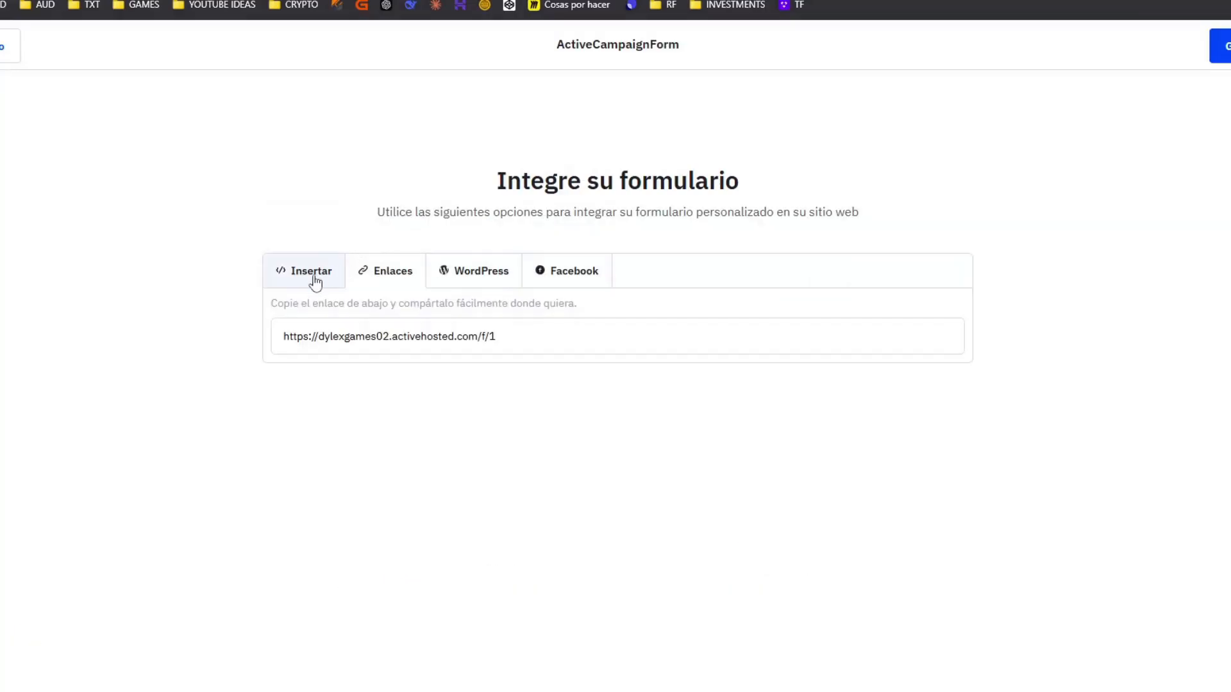
{"action": "left_click", "coordinate": [315, 282]}
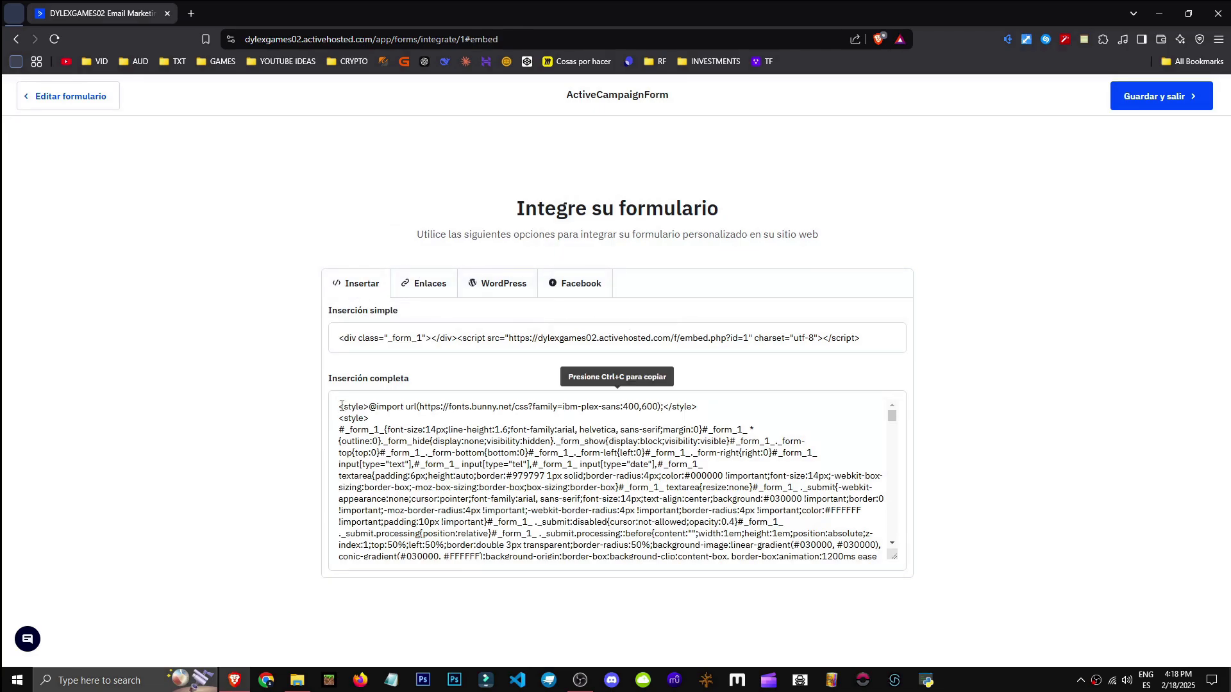
{"action": "left_click", "coordinate": [344, 401]}
{"action": "scroll", "coordinate": [609, 480], "scroll_direction": "down", "scroll_amount": 3}
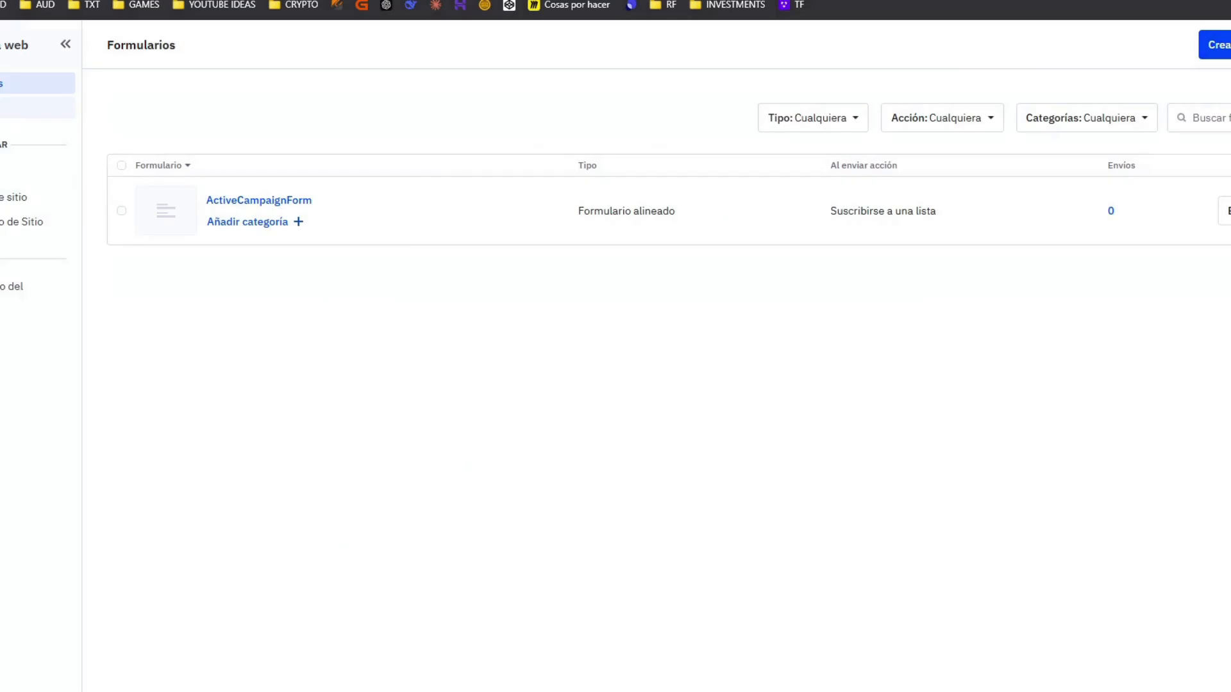
Start a new landing page under Pages and browse the stock templates
{"action": "left_click", "coordinate": [26, 107]}
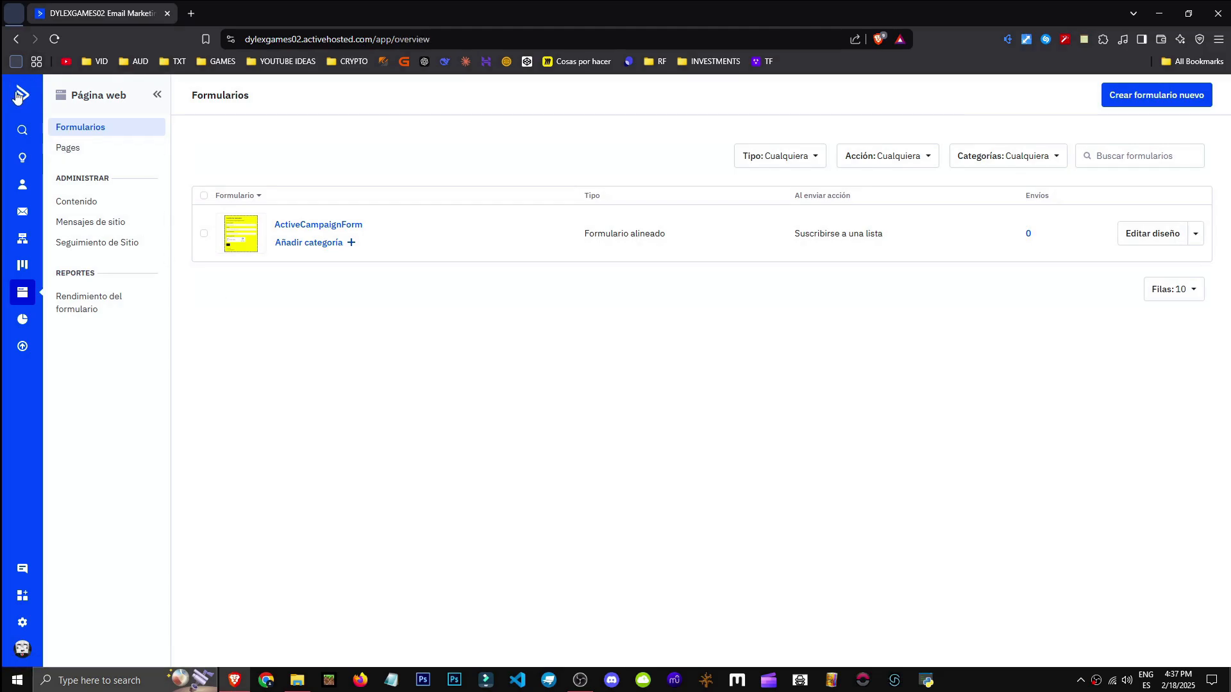
{"action": "left_click", "coordinate": [100, 292]}
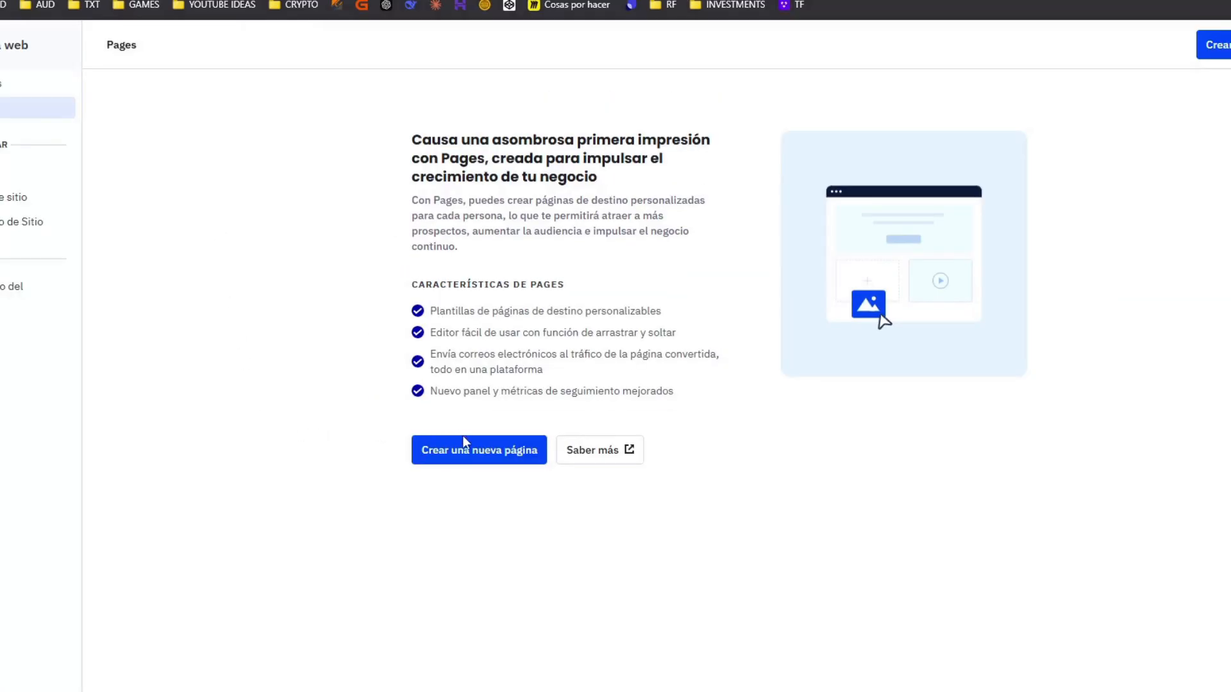
{"action": "left_click", "coordinate": [481, 453]}
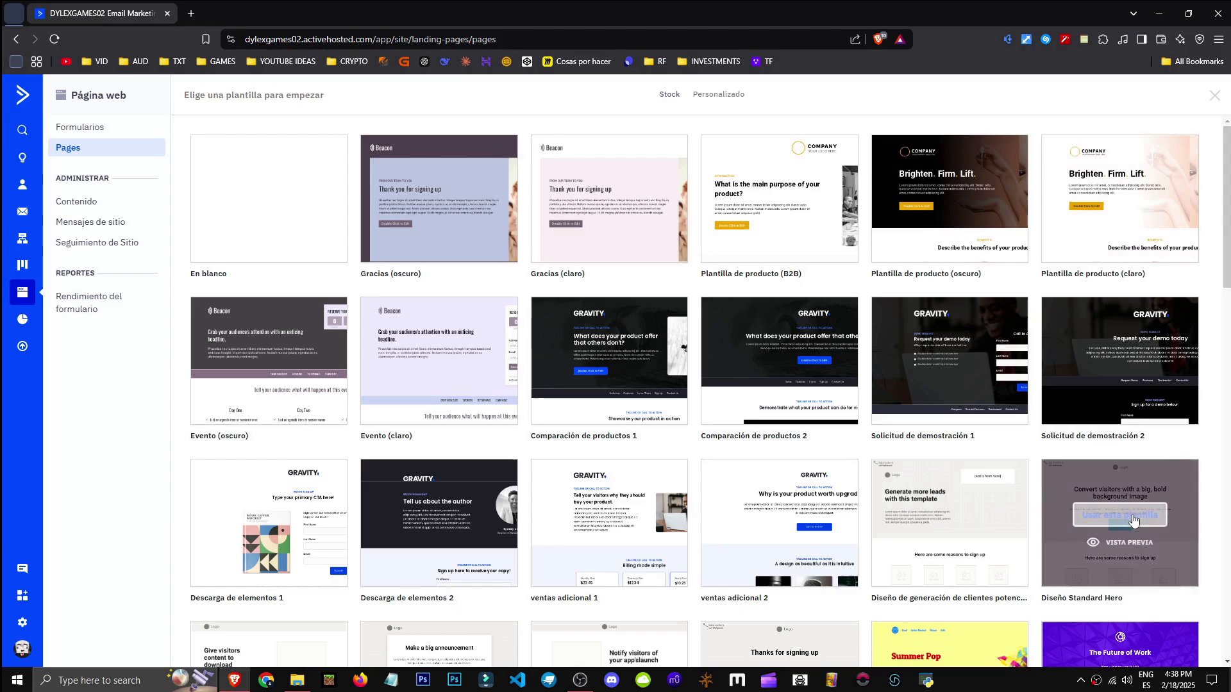
{"action": "scroll", "coordinate": [779, 429], "scroll_direction": "down", "scroll_amount": 5}
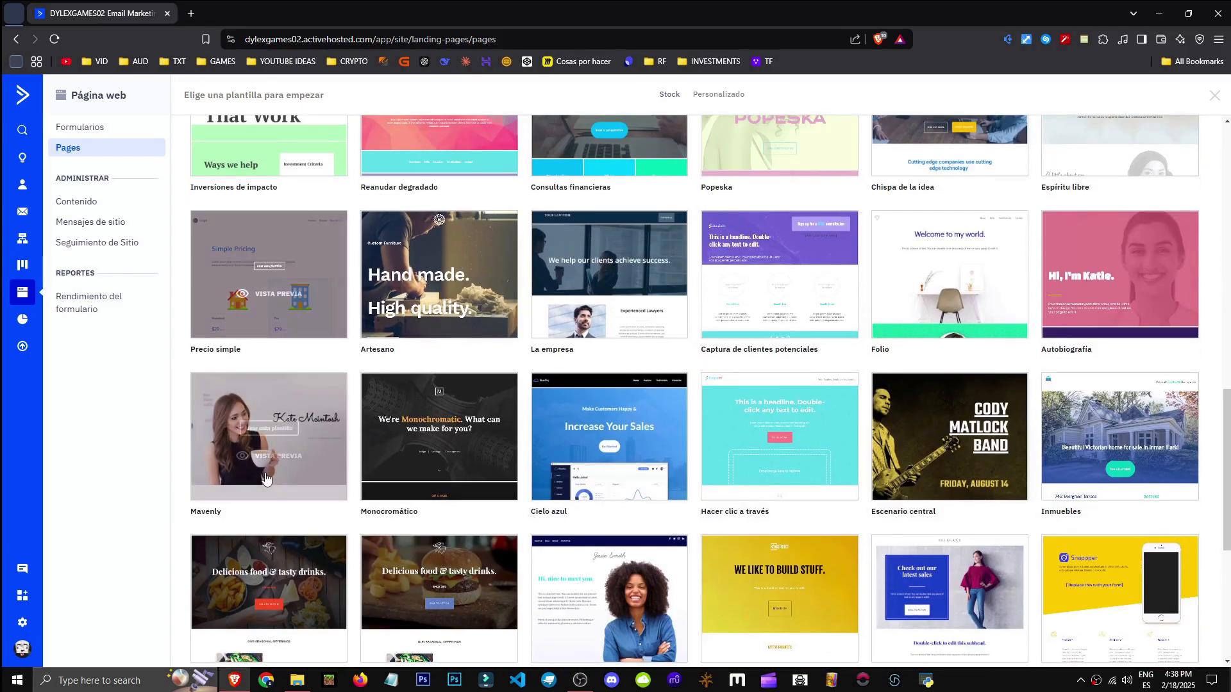
Create the page from the Monochromatic template after previewing it, and name it landingpage
{"action": "left_click", "coordinate": [454, 457]}
{"action": "scroll", "coordinate": [736, 390], "scroll_direction": "down", "scroll_amount": 4}
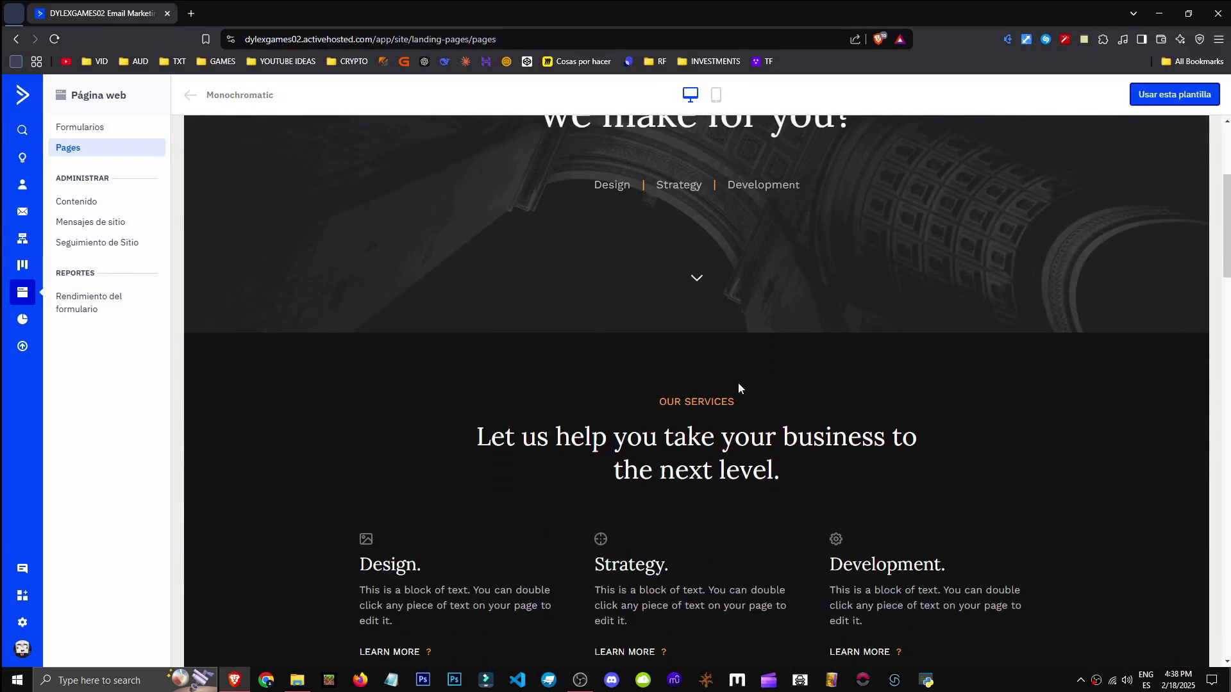
{"action": "scroll", "coordinate": [738, 385], "scroll_direction": "up", "scroll_amount": 4}
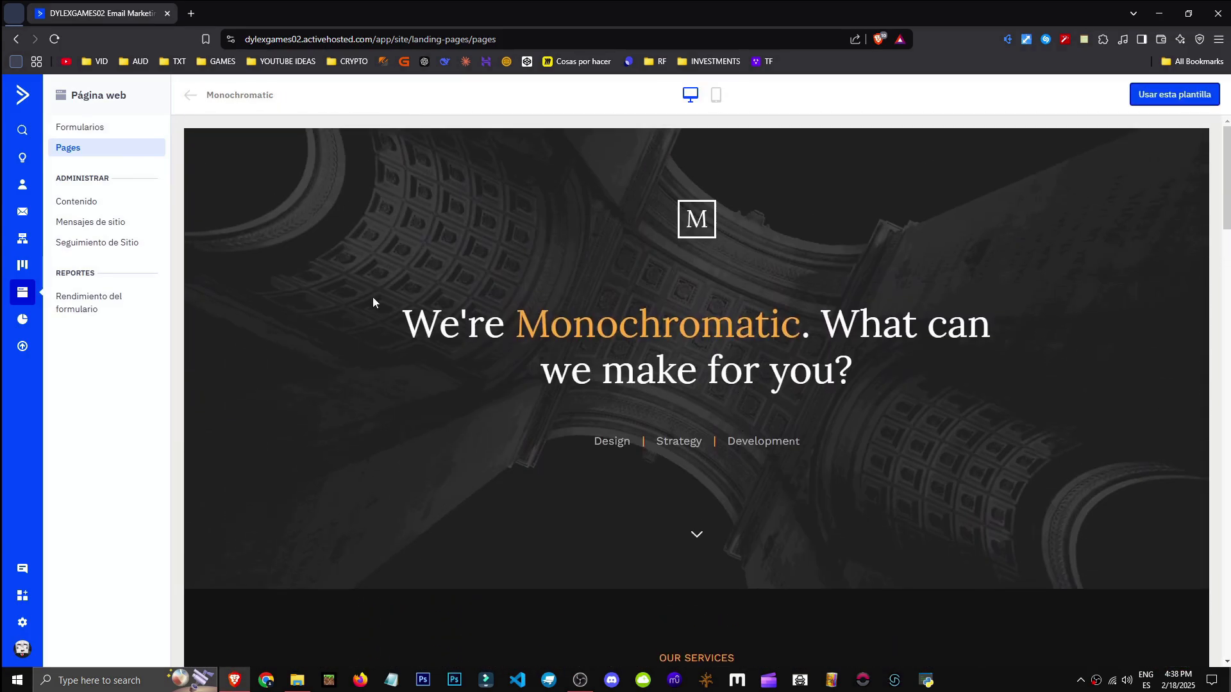
{"action": "scroll", "coordinate": [492, 327], "scroll_direction": "down", "scroll_amount": 3}
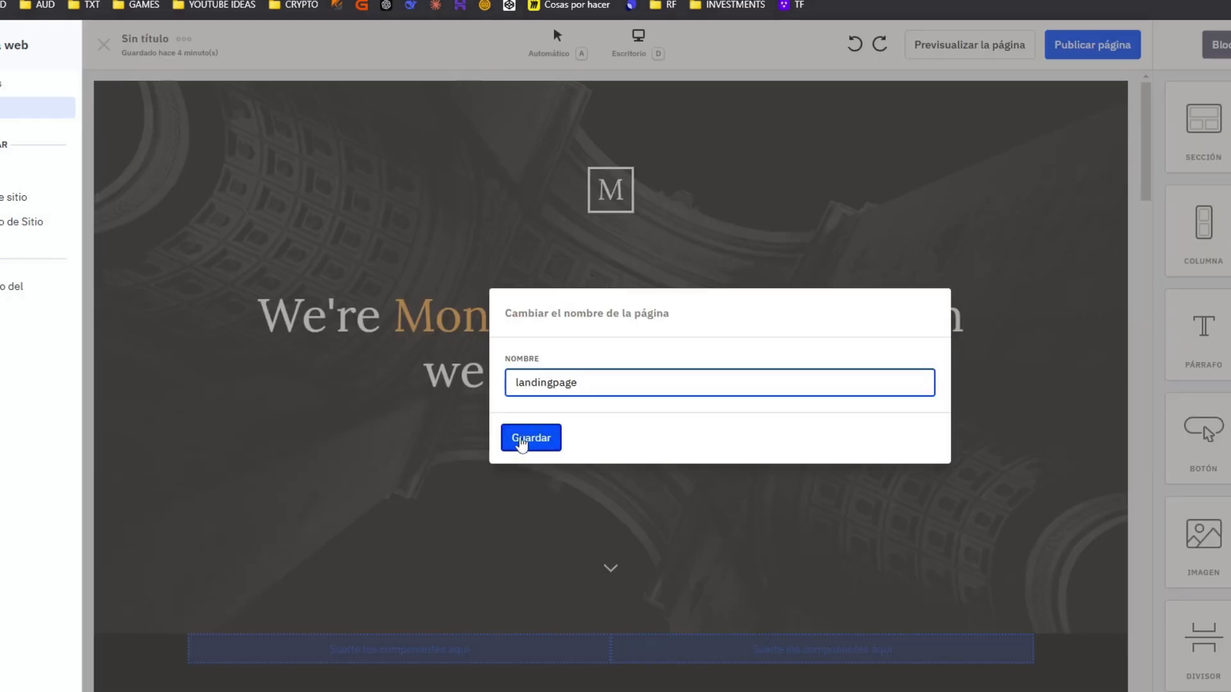
{"action": "left_click", "coordinate": [522, 440]}
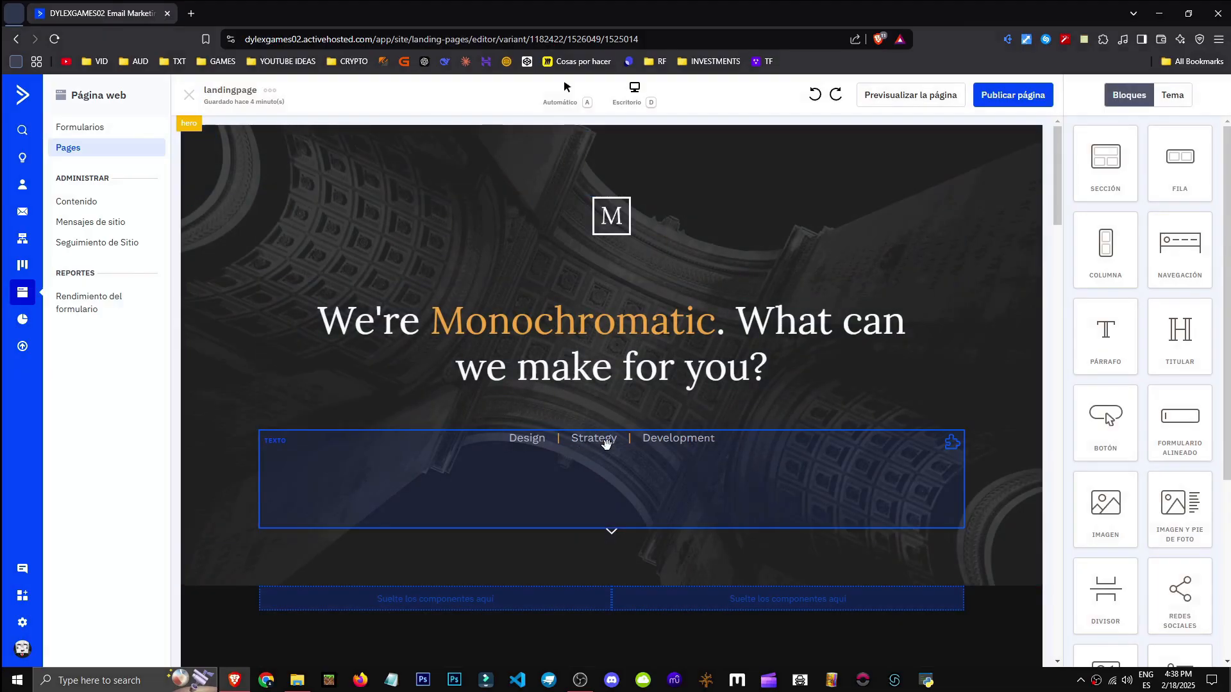
Examine the landing page's sections down to the contact area and the content blocks available for it
{"action": "scroll", "coordinate": [959, 278], "scroll_direction": "down", "scroll_amount": 4}
{"action": "scroll", "coordinate": [1089, 285], "scroll_direction": "down", "scroll_amount": 4}
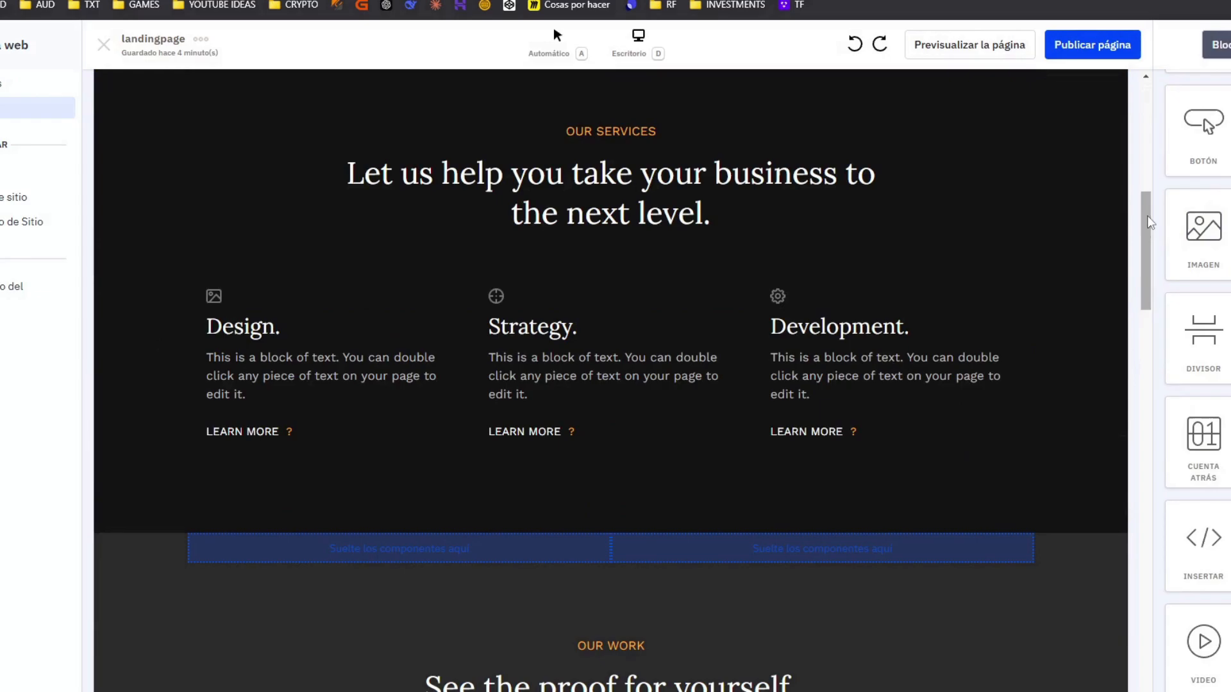
{"action": "scroll", "coordinate": [1151, 222], "scroll_direction": "down", "scroll_amount": 10}
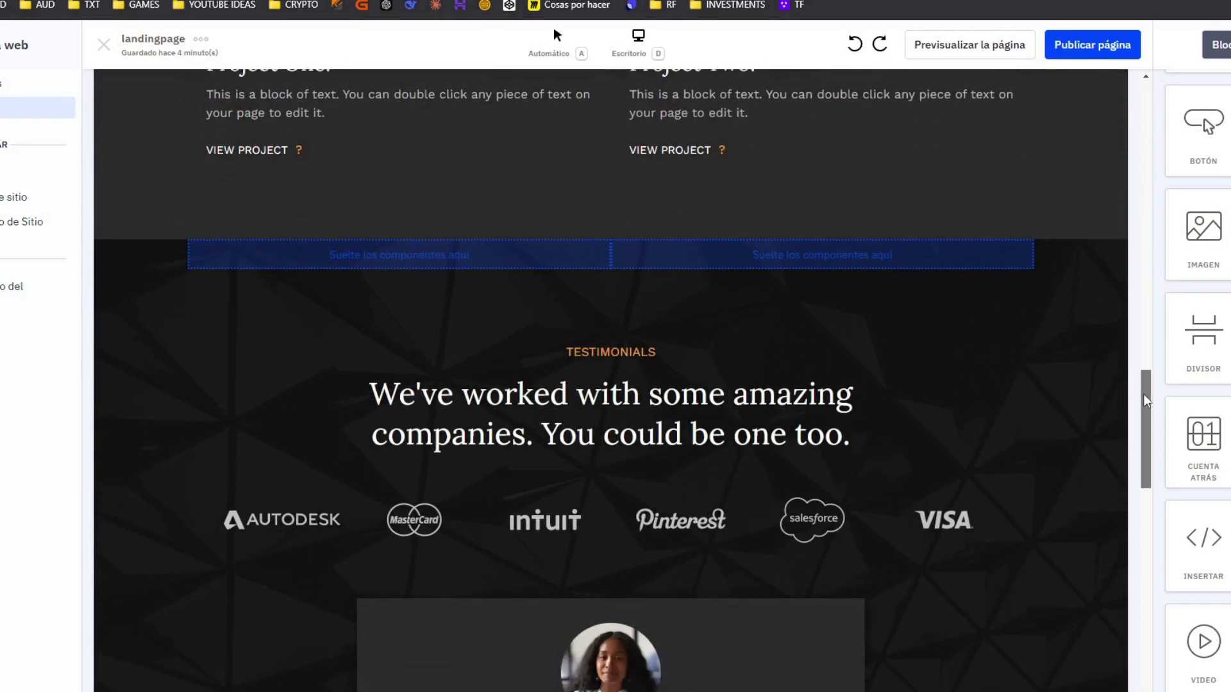
{"action": "scroll", "coordinate": [1187, 307], "scroll_direction": "up", "scroll_amount": 2}
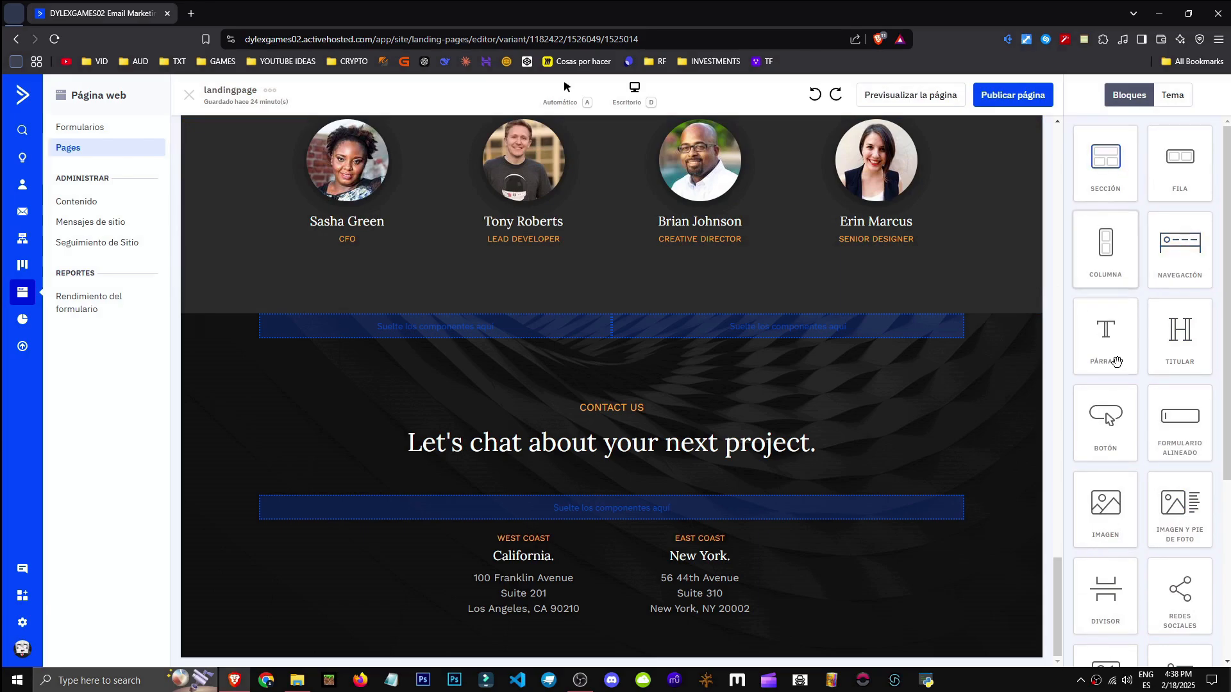
{"action": "scroll", "coordinate": [1105, 491], "scroll_direction": "down", "scroll_amount": 5}
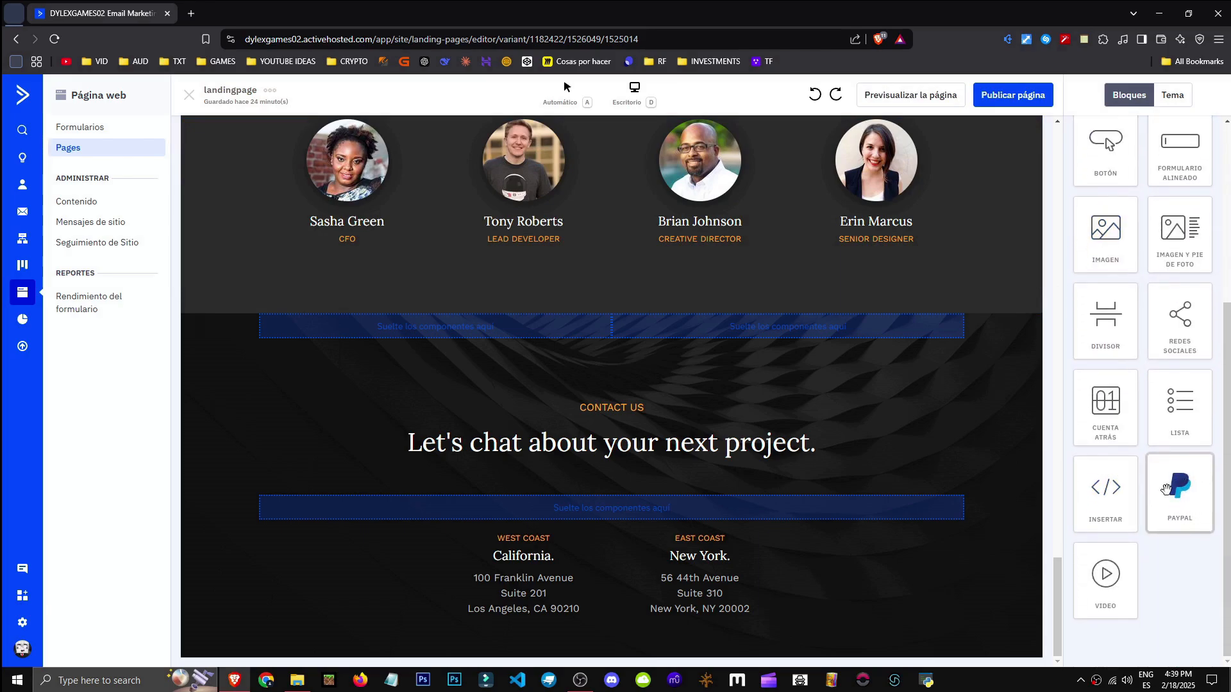
Check the landing page in the Móvil display mode and return it to Escritorio
{"action": "left_click", "coordinate": [635, 90]}
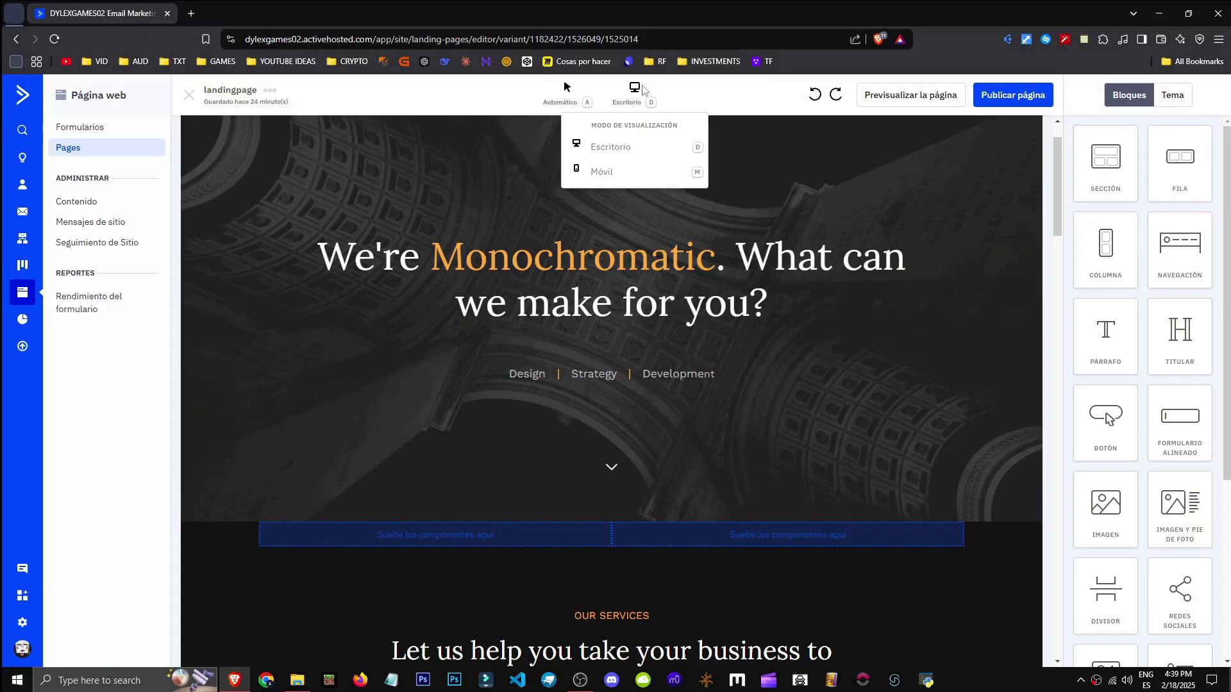
{"action": "left_click", "coordinate": [646, 168]}
{"action": "left_click", "coordinate": [634, 89]}
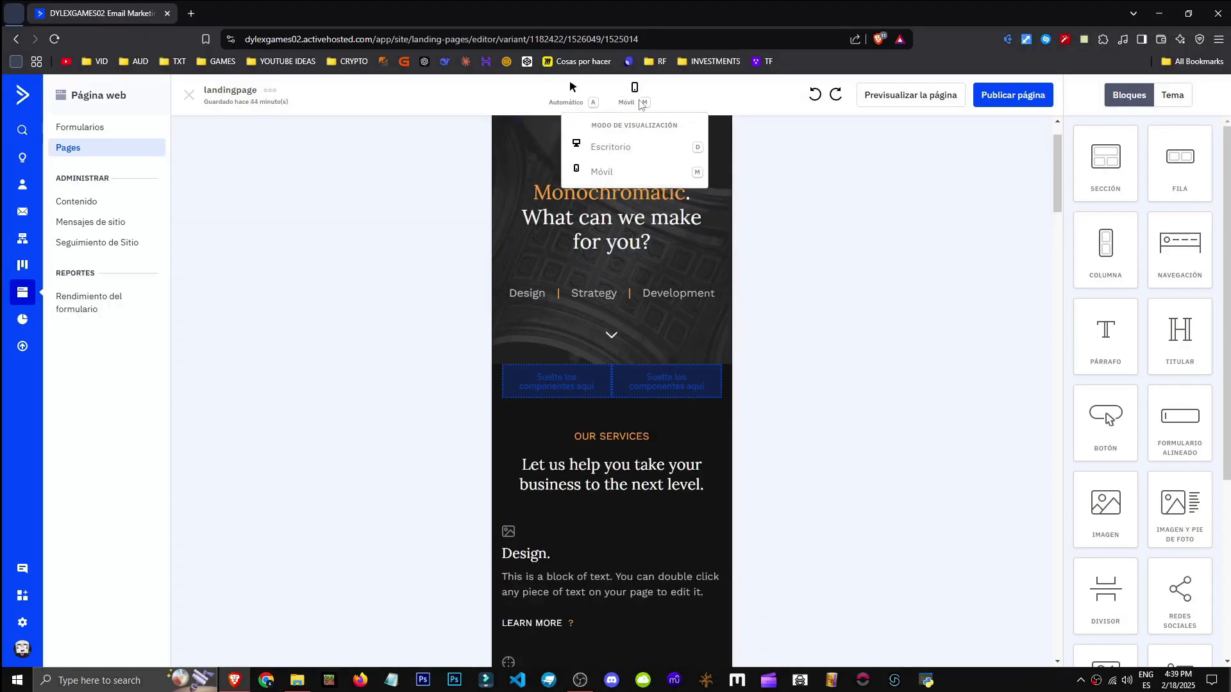
{"action": "left_click", "coordinate": [640, 139]}
{"action": "left_click", "coordinate": [567, 91]}
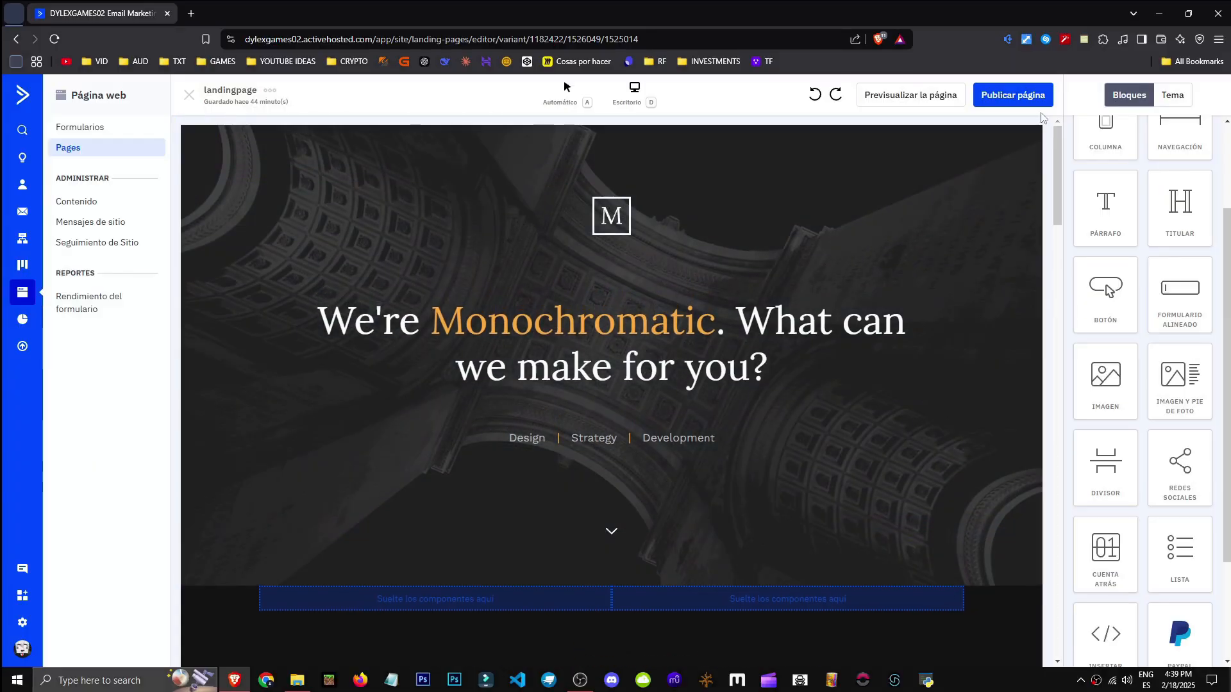
Add an inline form block above the addresses in the contact section, using the existing ActiveCampaignForm
{"action": "scroll", "coordinate": [983, 302], "scroll_direction": "down", "scroll_amount": 2}
{"action": "left_click_drag", "start_coordinate": [1113, 382], "coordinate": [775, 500]}
{"action": "scroll", "coordinate": [775, 499], "scroll_direction": "down", "scroll_amount": 8}
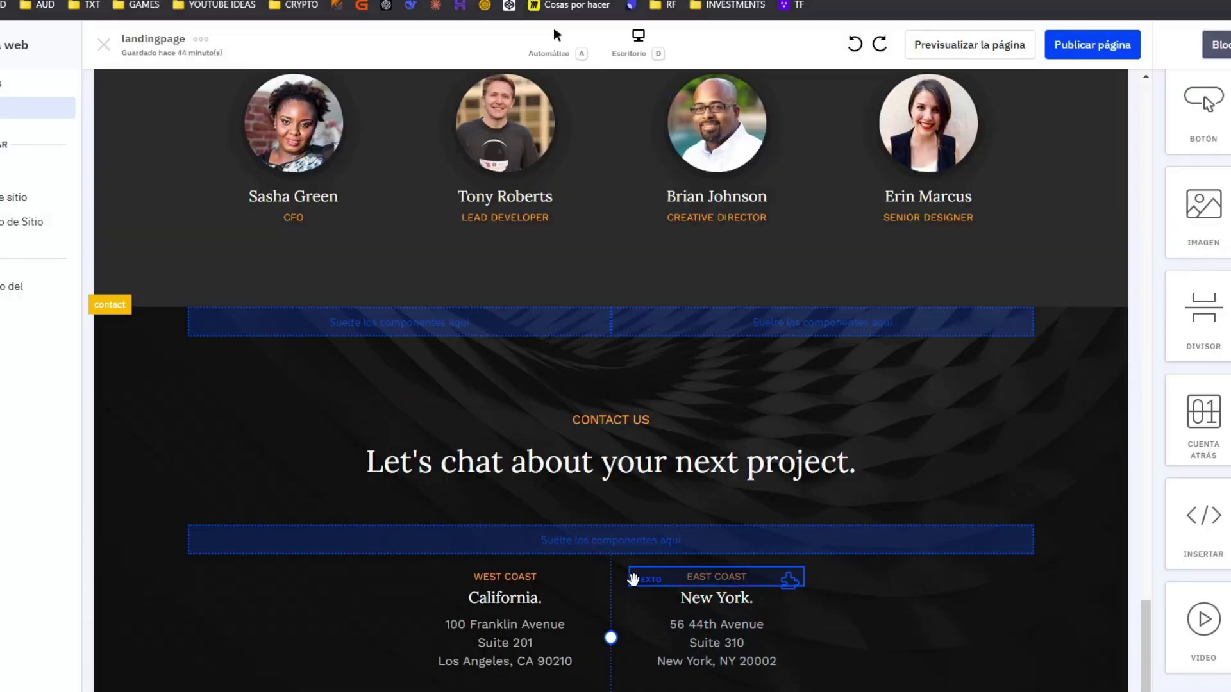
{"action": "left_click_drag", "start_coordinate": [825, 414], "coordinate": [1219, 474]}
{"action": "left_click_drag", "start_coordinate": [1230, 339], "coordinate": [576, 547]}
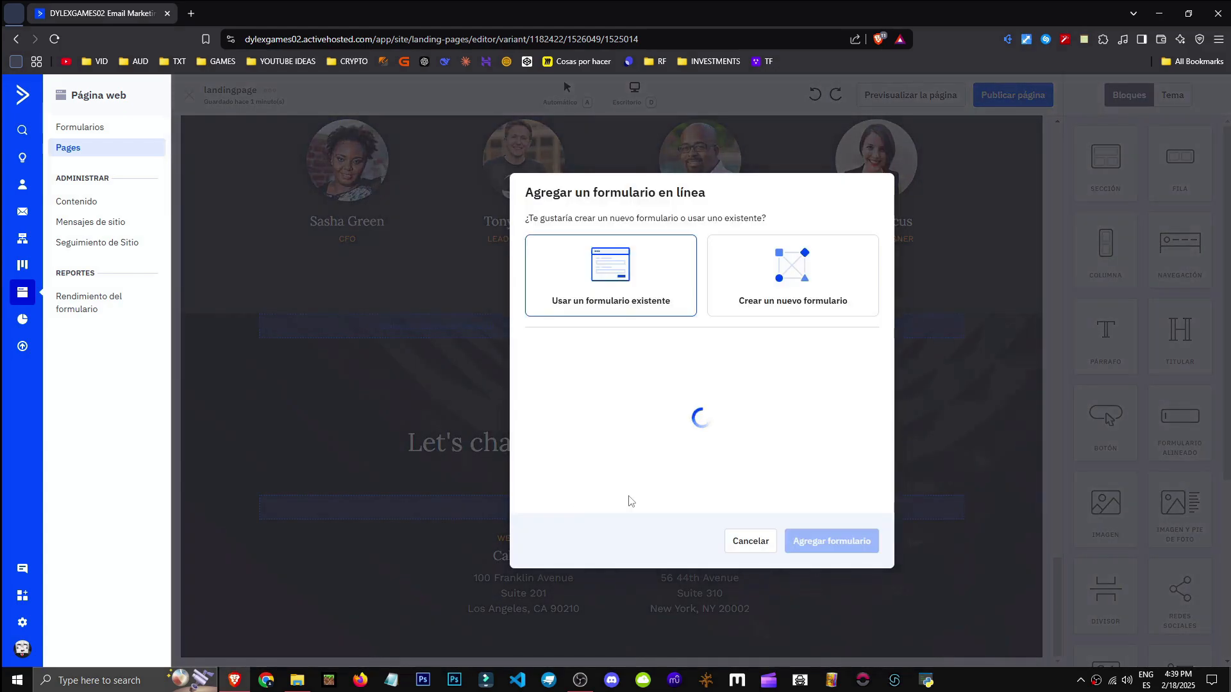
{"action": "left_click", "coordinate": [612, 410]}
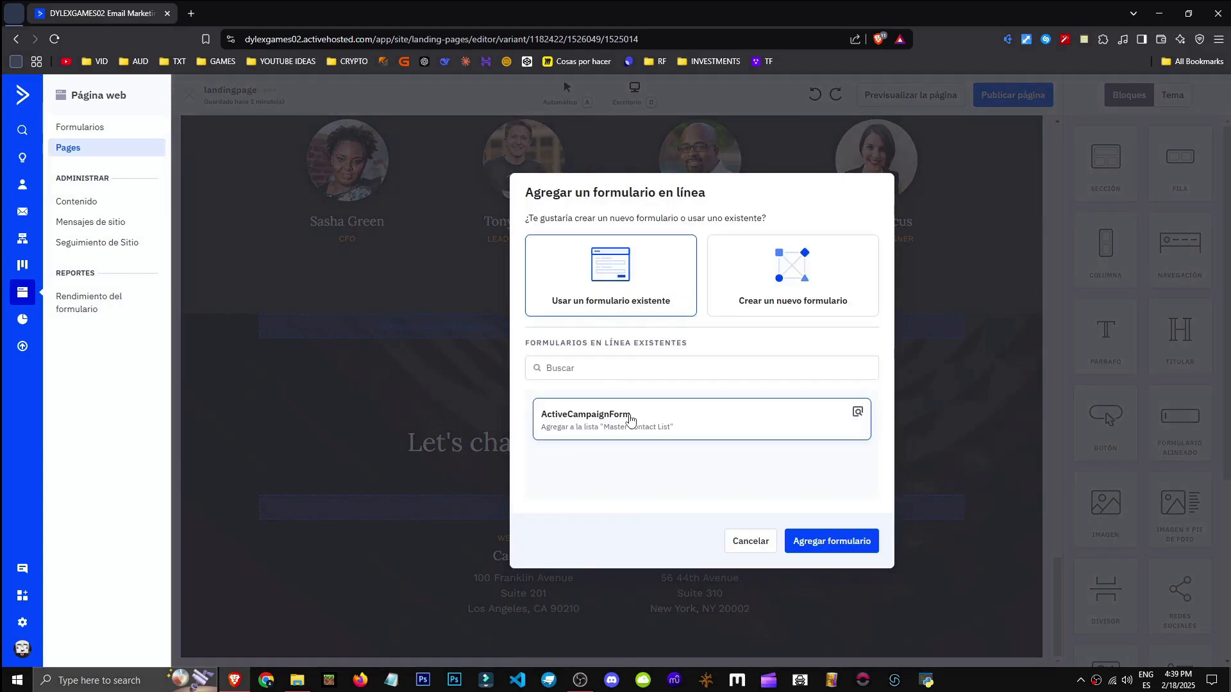
{"action": "left_click", "coordinate": [831, 541]}
Publish the landing page under the URL landingpage without saving it as a template
{"action": "scroll", "coordinate": [774, 650], "scroll_direction": "up", "scroll_amount": 15}
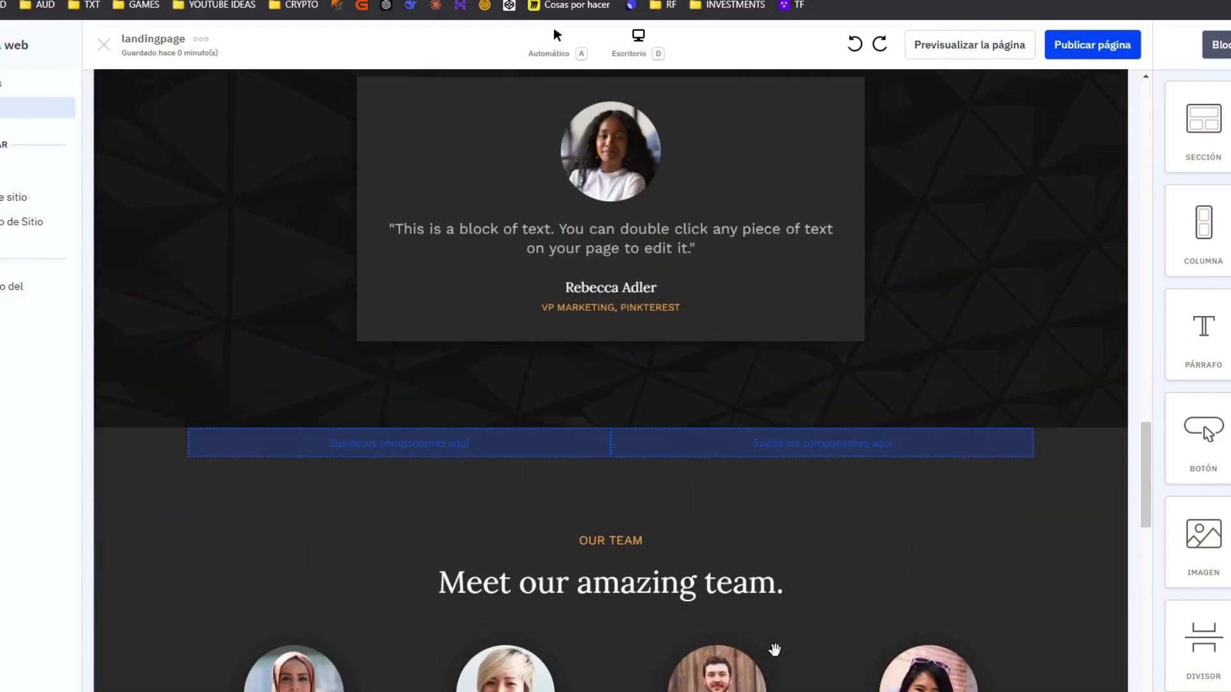
{"action": "scroll", "coordinate": [774, 650], "scroll_direction": "up", "scroll_amount": 5}
{"action": "left_click", "coordinate": [1092, 44]}
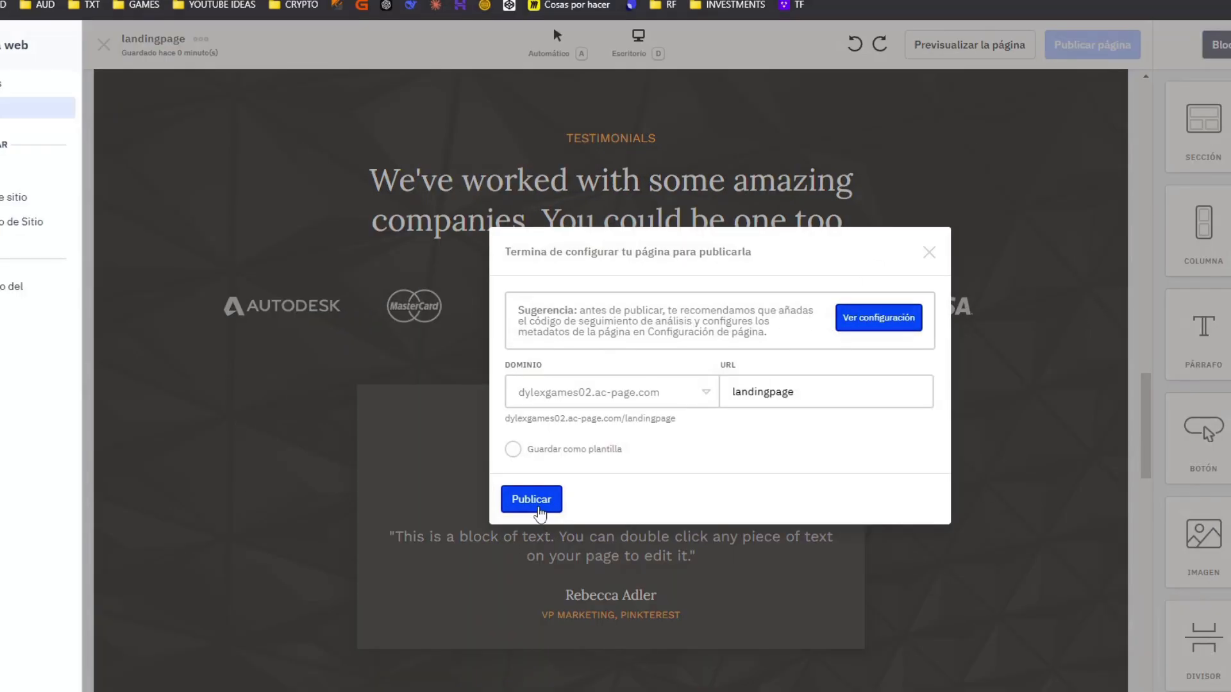
{"action": "left_click", "coordinate": [545, 473]}
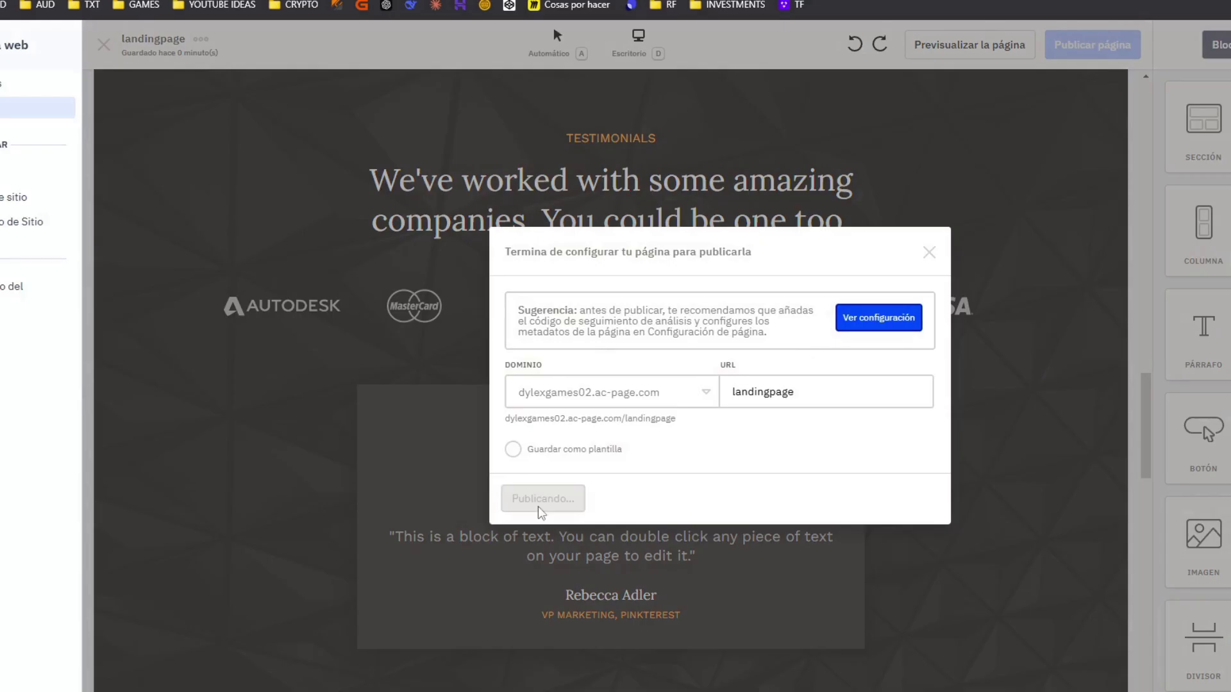
Start the first campaign from the Campañas area and name it CAMPAIGN
{"action": "left_click", "coordinate": [75, 152]}
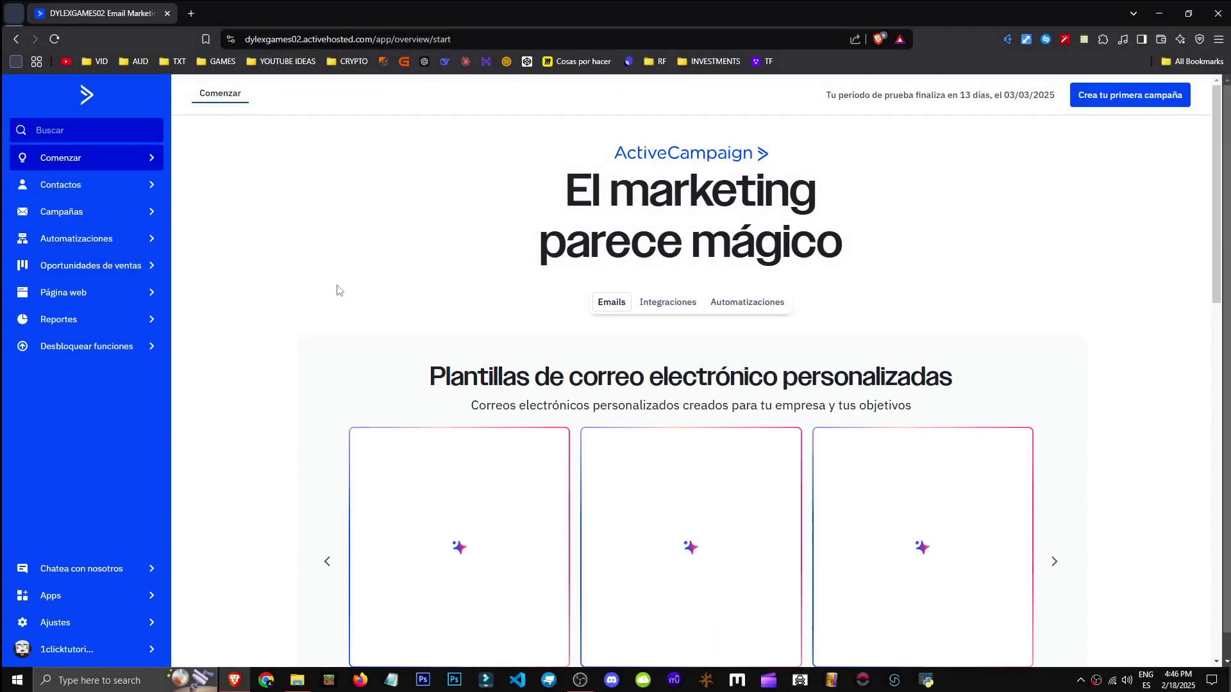
{"action": "left_click", "coordinate": [110, 212]}
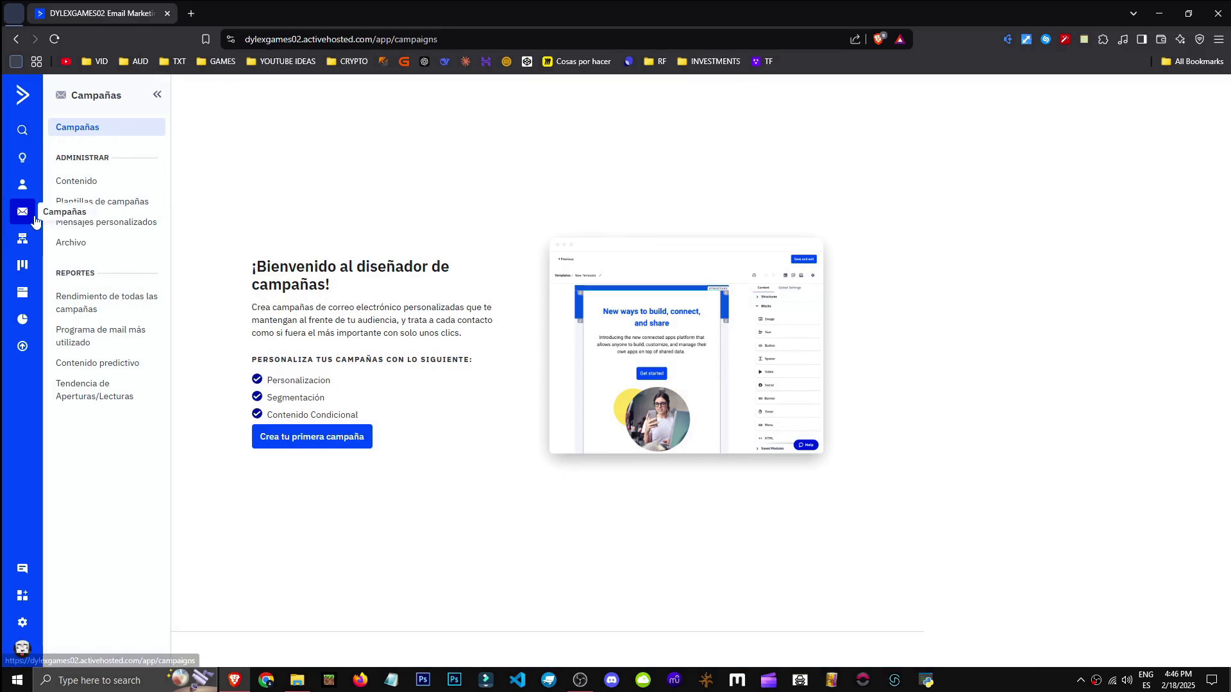
{"action": "left_click", "coordinate": [313, 438]}
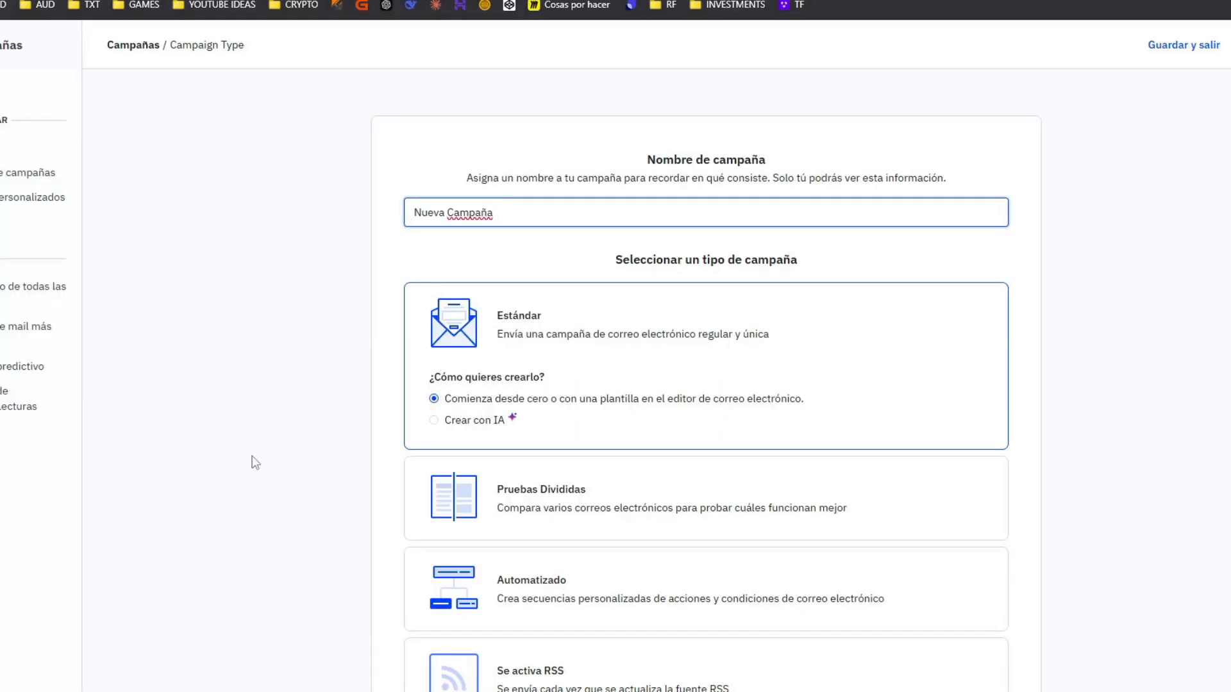
{"action": "key", "text": "BackSpace"}
{"action": "key", "text": "ctrl+a"}
{"action": "type", "text": "CAM"}
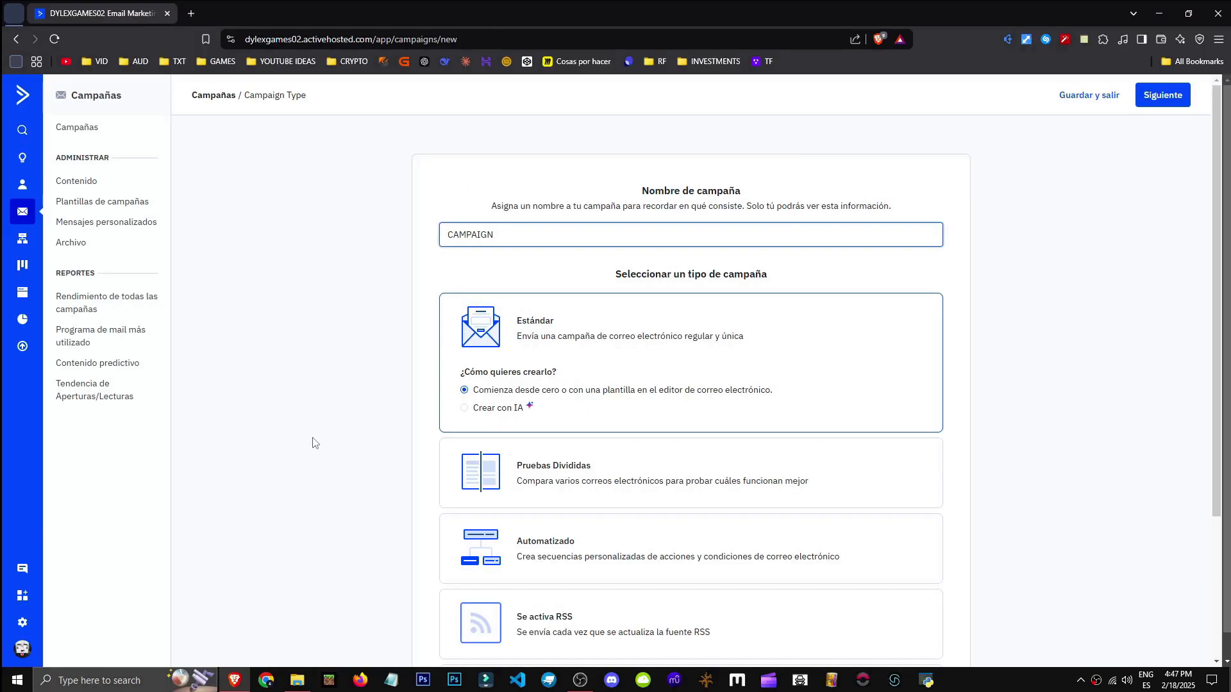
Review the available campaign types and continue with Estándar, starting from scratch or with a template in the email editor
{"action": "scroll", "coordinate": [313, 443], "scroll_direction": "down", "scroll_amount": 3}
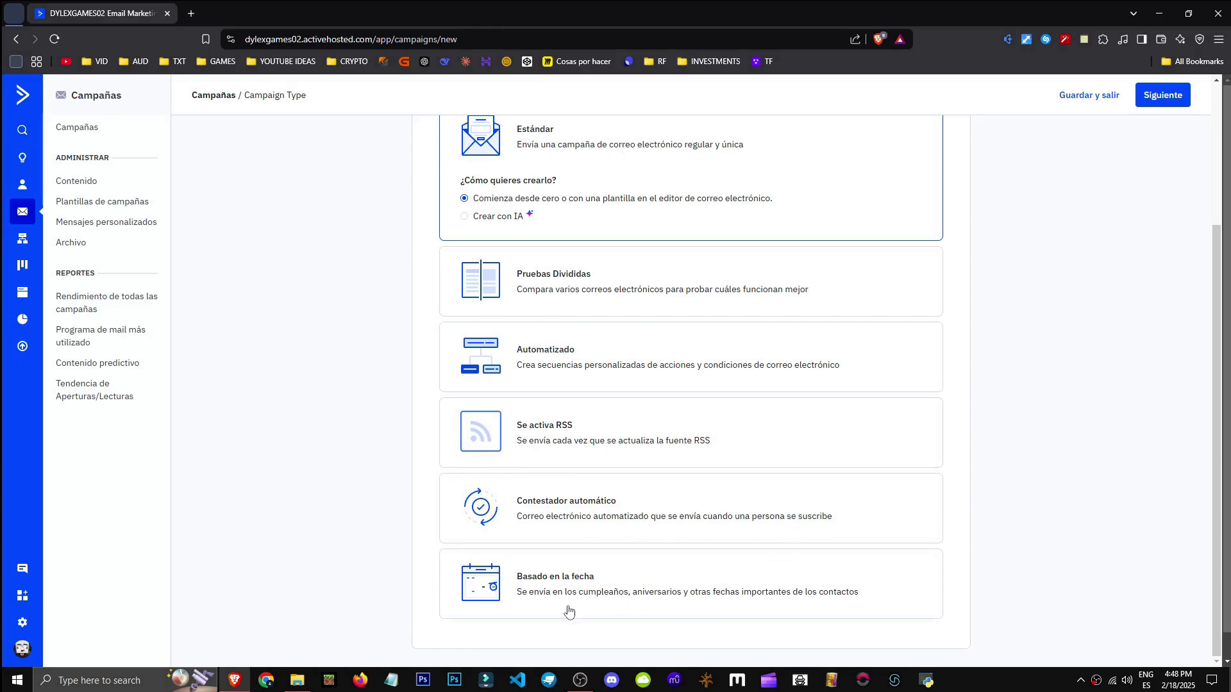
{"action": "scroll", "coordinate": [566, 385], "scroll_direction": "up", "scroll_amount": 3}
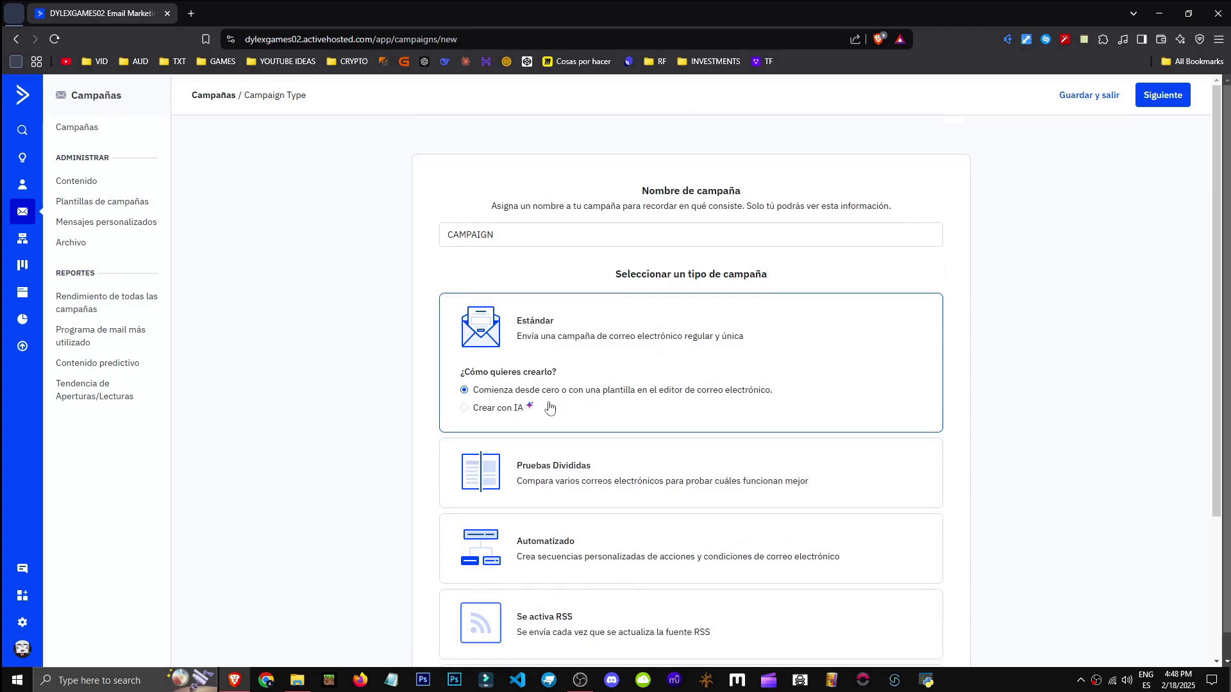
{"action": "scroll", "coordinate": [874, 463], "scroll_direction": "down", "scroll_amount": 3}
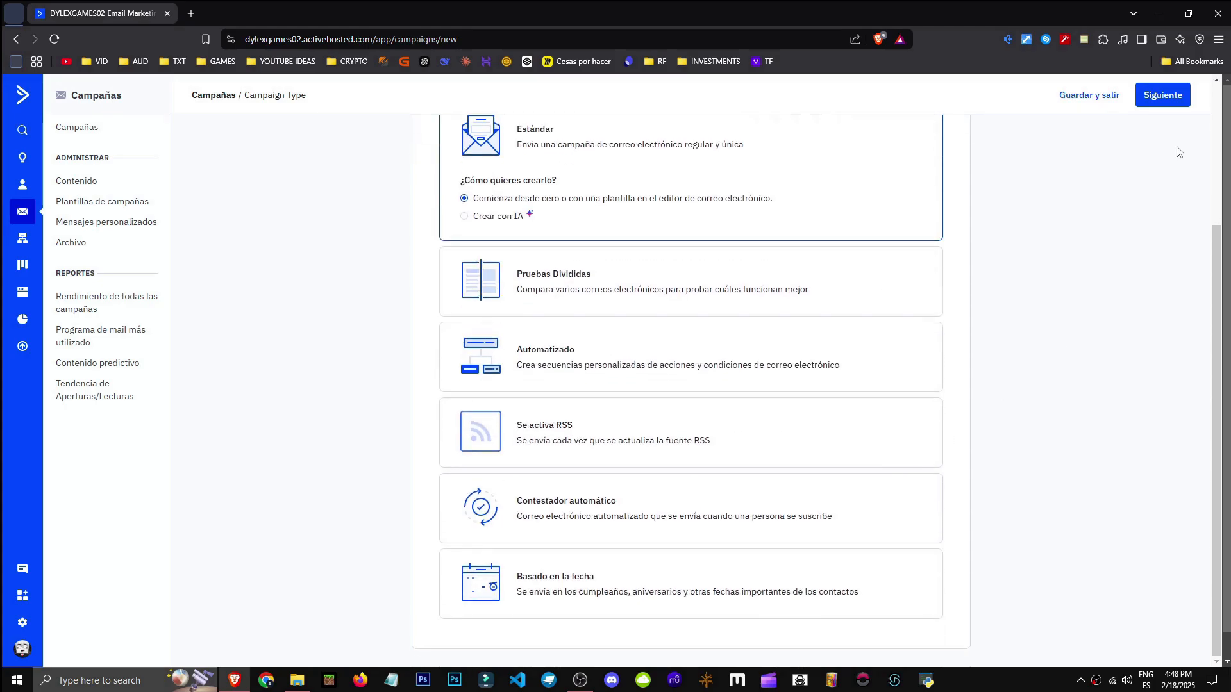
{"action": "left_click", "coordinate": [1162, 95]}
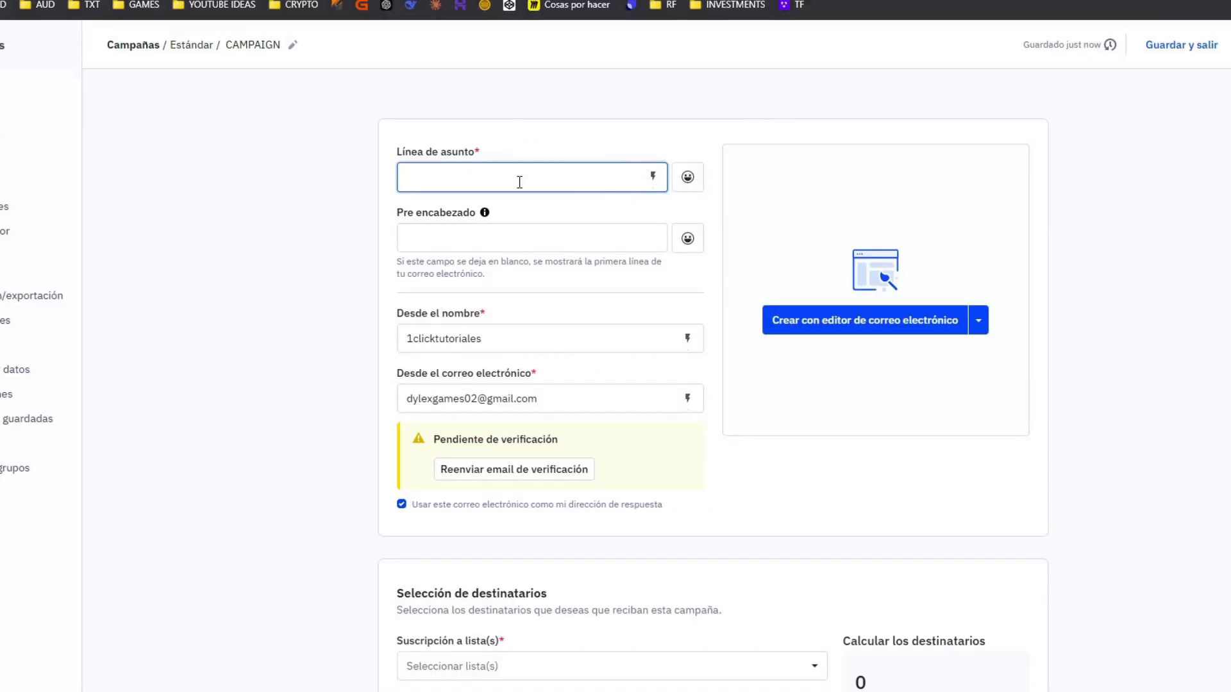
Set the campaign's subject line to NEW PRODUCT and check the sender name and sender email fields
{"action": "type", "text": "NEW PRO"}
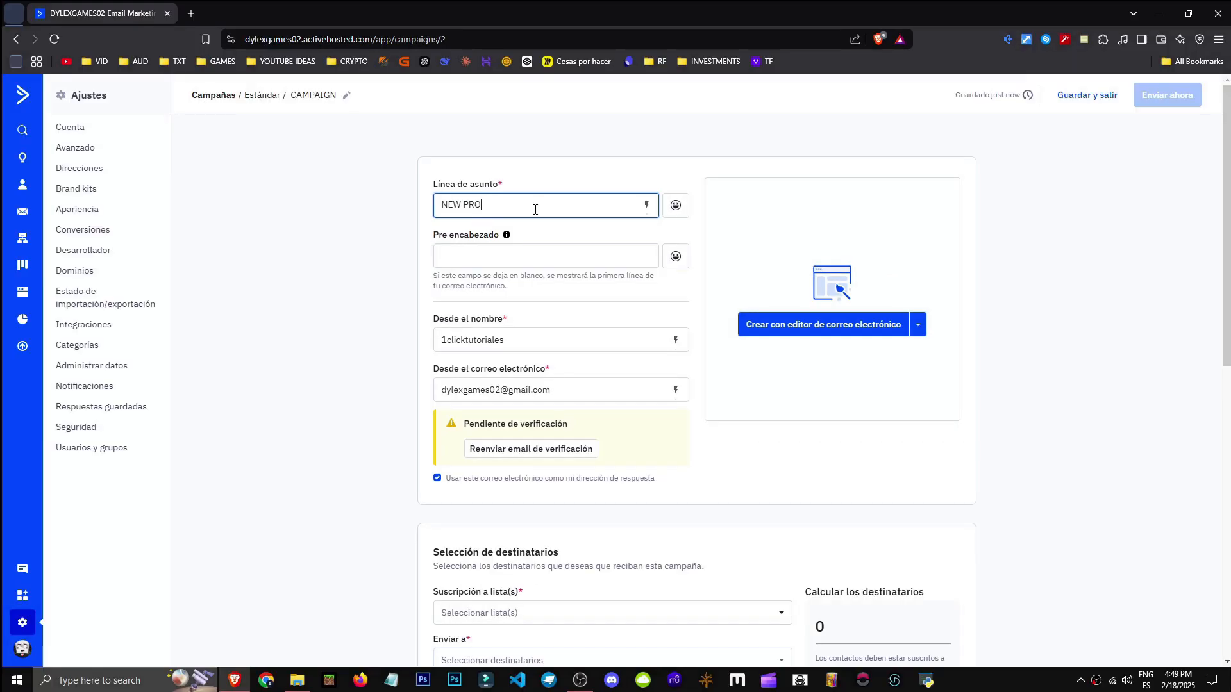
{"action": "type", "text": "DUC"}
{"action": "type", "text": "T"}
{"action": "left_click_drag", "start_coordinate": [442, 386], "coordinate": [587, 385]}
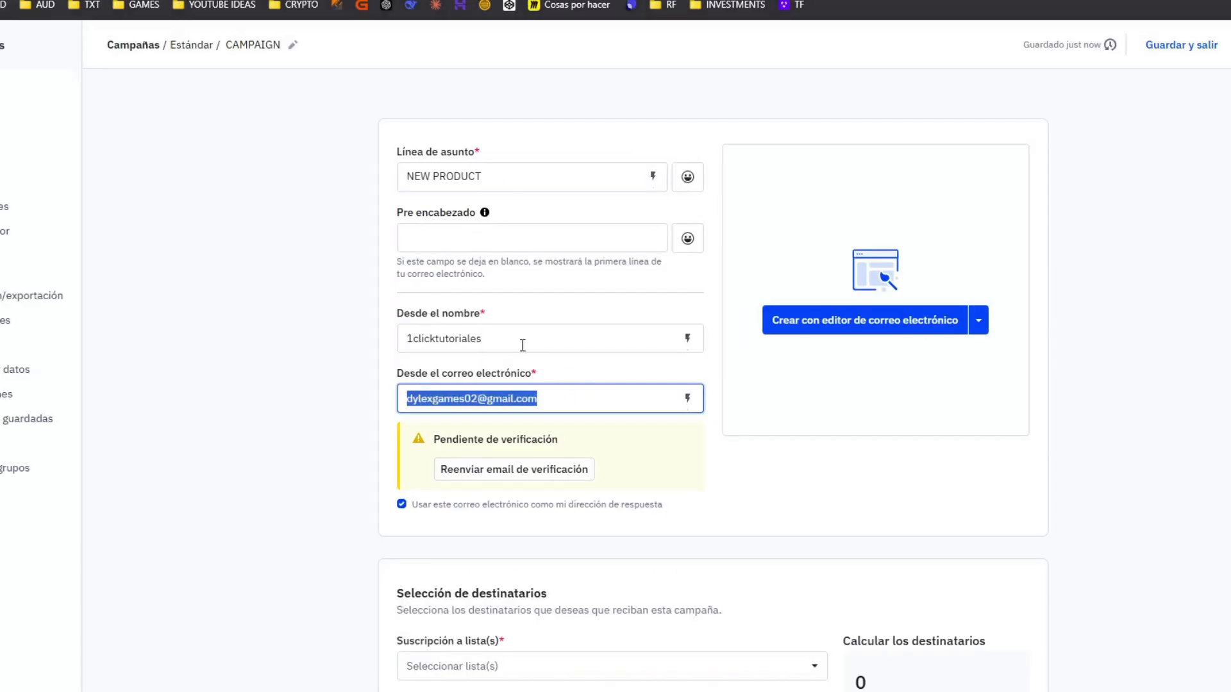
{"action": "scroll", "coordinate": [533, 333], "scroll_direction": "down", "scroll_amount": 1}
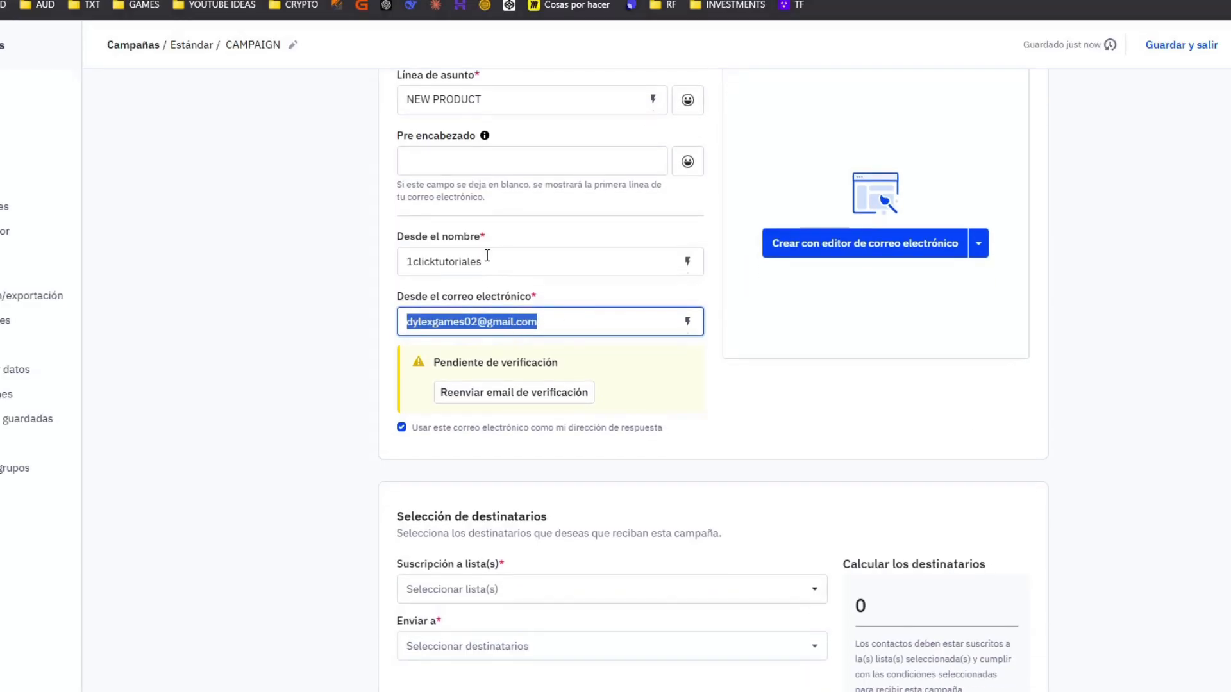
{"action": "left_click_drag", "start_coordinate": [506, 260], "coordinate": [481, 258]}
{"action": "left_click", "coordinate": [303, 360]}
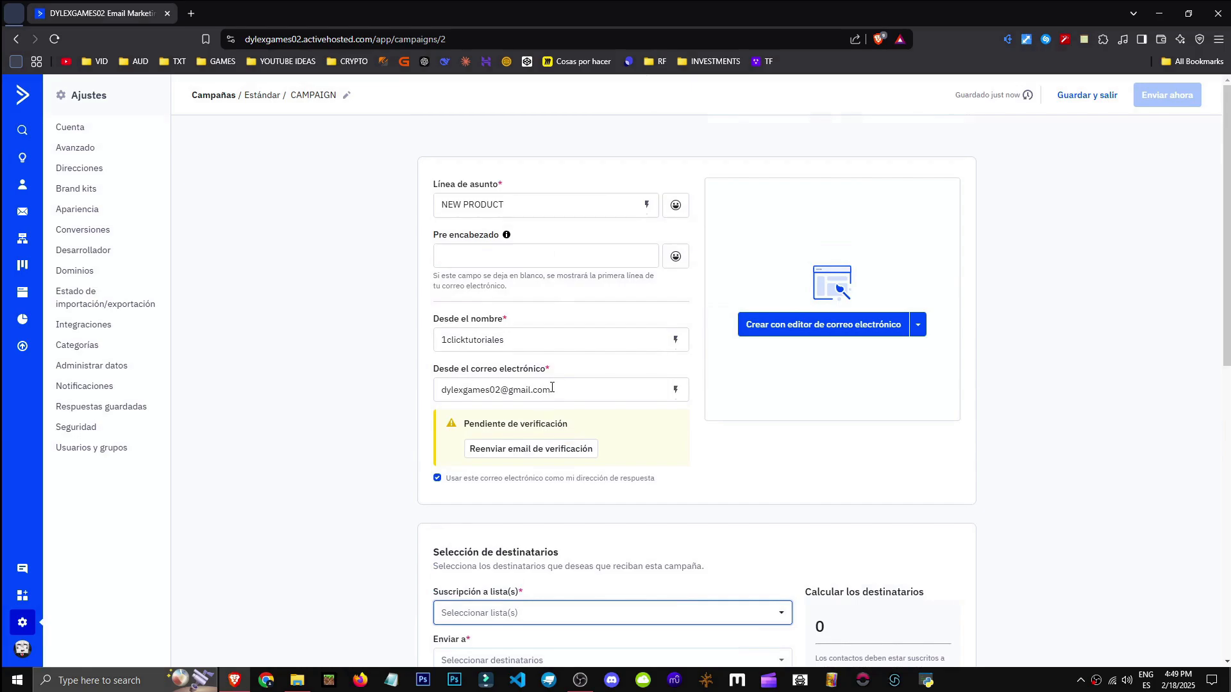
Select all available lists, here the Master Contact List, as the campaign's list subscription
{"action": "left_click", "coordinate": [684, 619]}
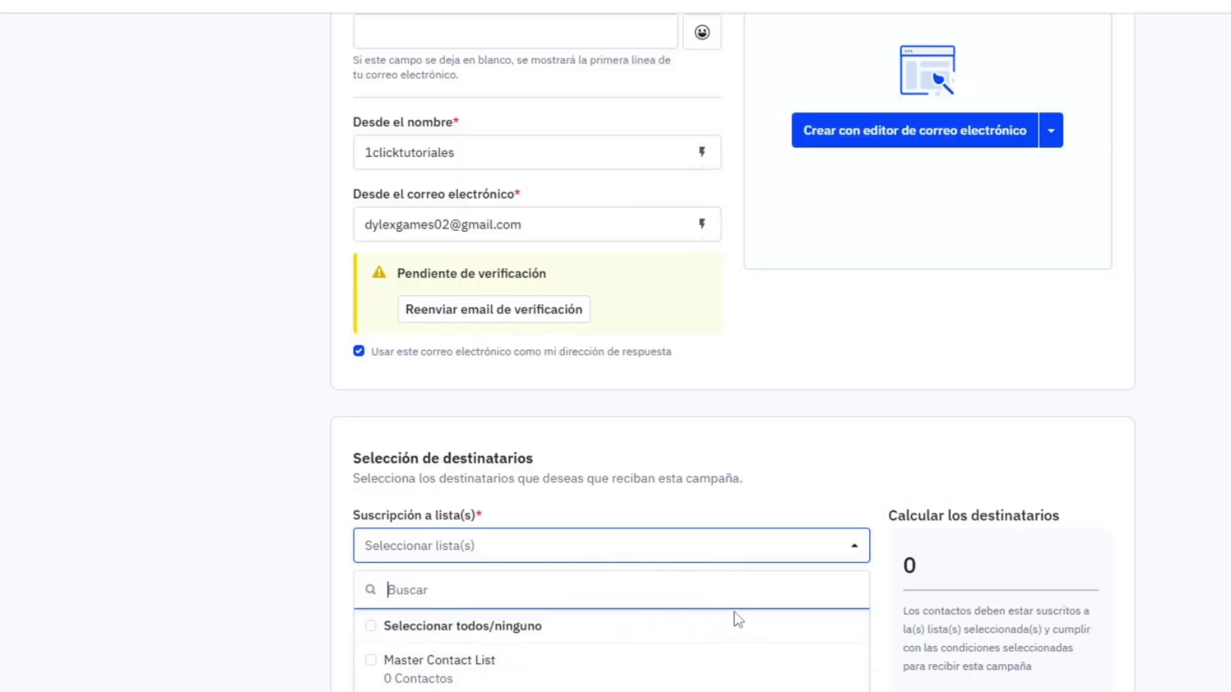
{"action": "left_click", "coordinate": [480, 626]}
{"action": "left_click", "coordinate": [252, 567]}
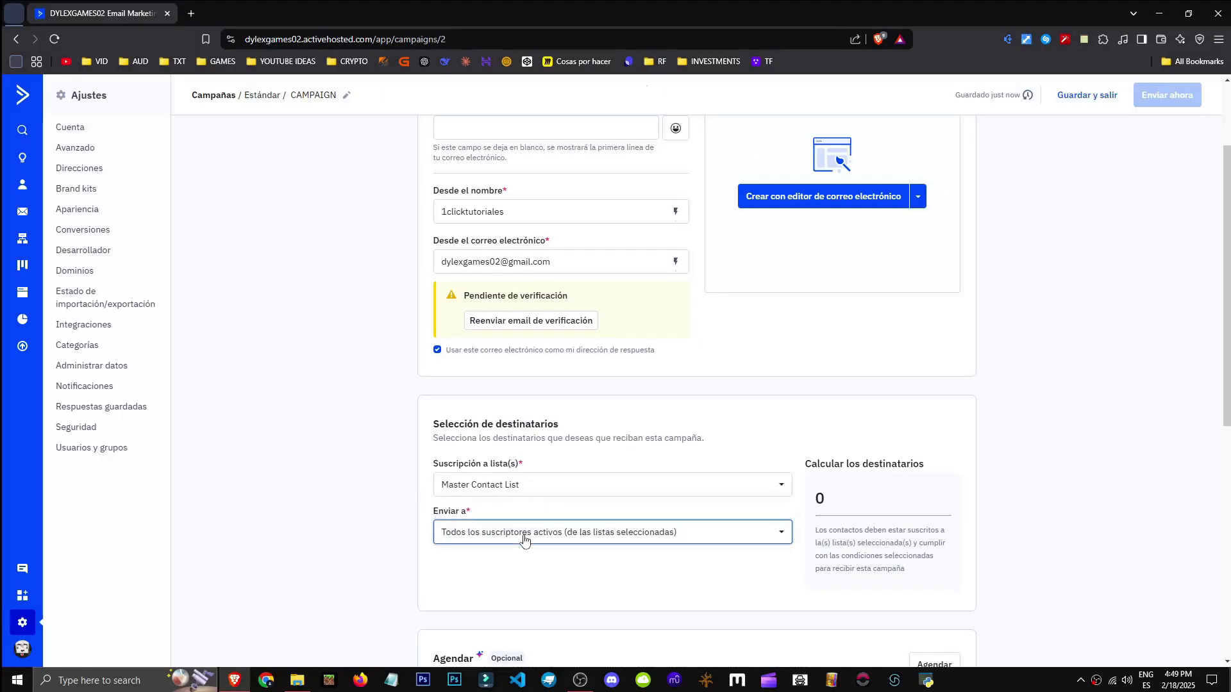
Open the campaign's email designer and choose the basic template Share A Product for the message
{"action": "left_click", "coordinate": [804, 199]}
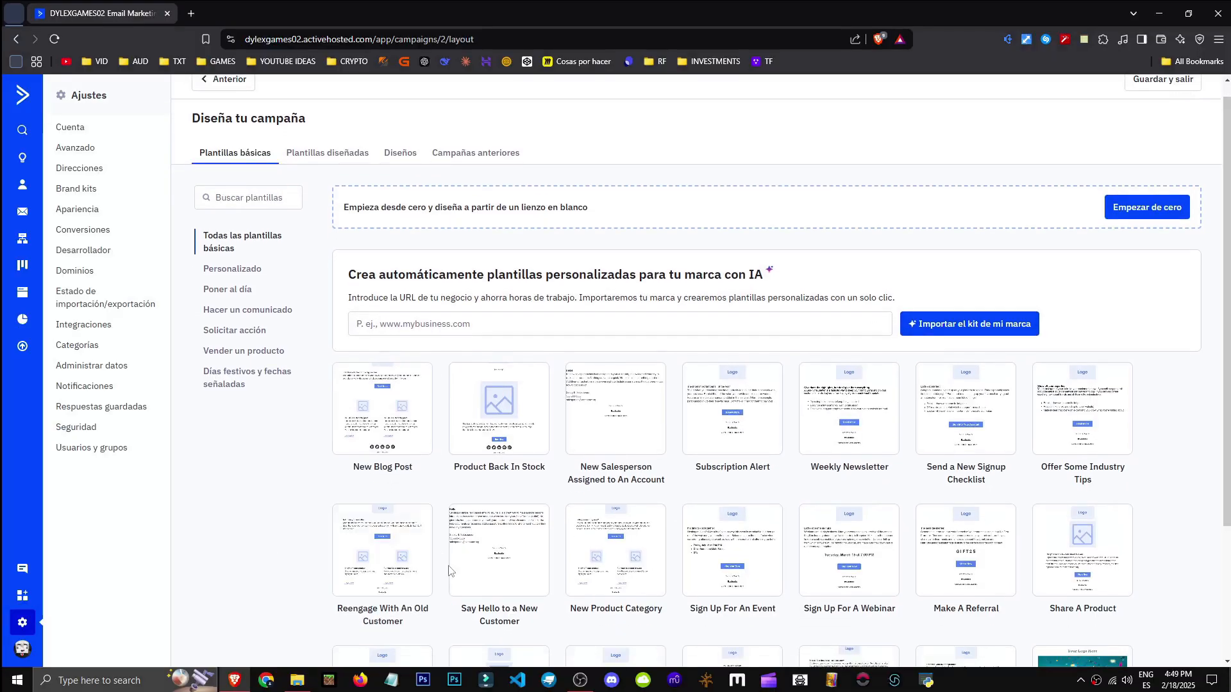
{"action": "scroll", "coordinate": [731, 500], "scroll_direction": "down", "scroll_amount": 1}
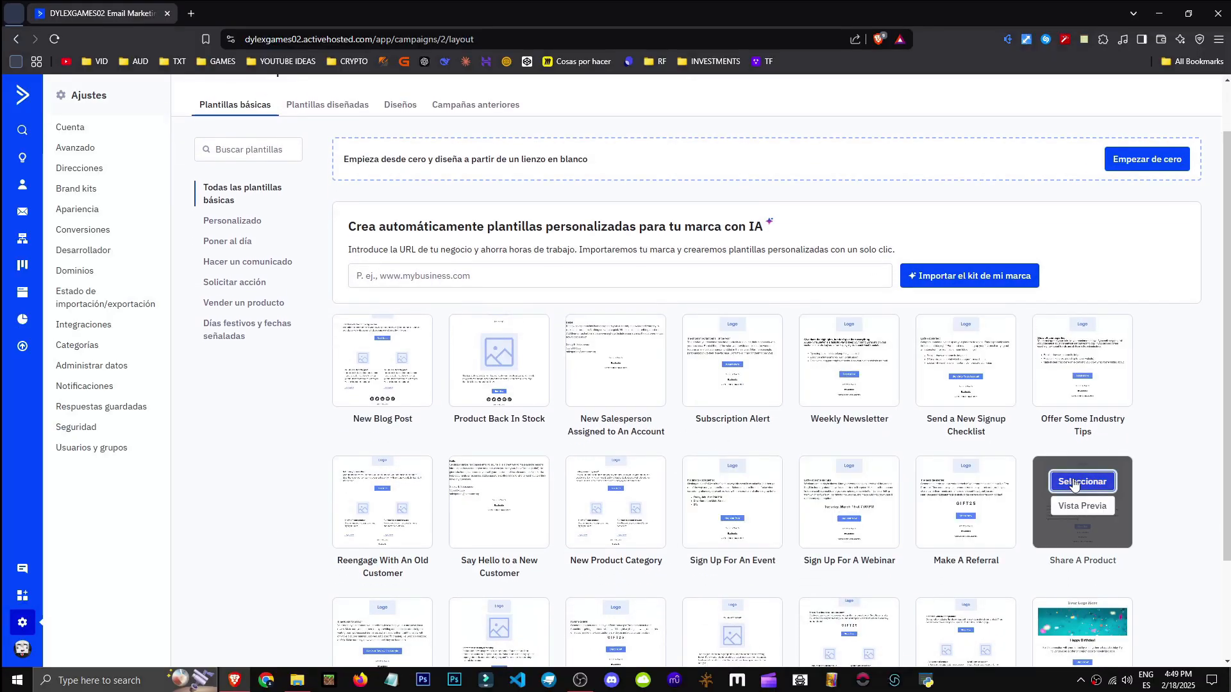
{"action": "left_click", "coordinate": [1075, 483]}
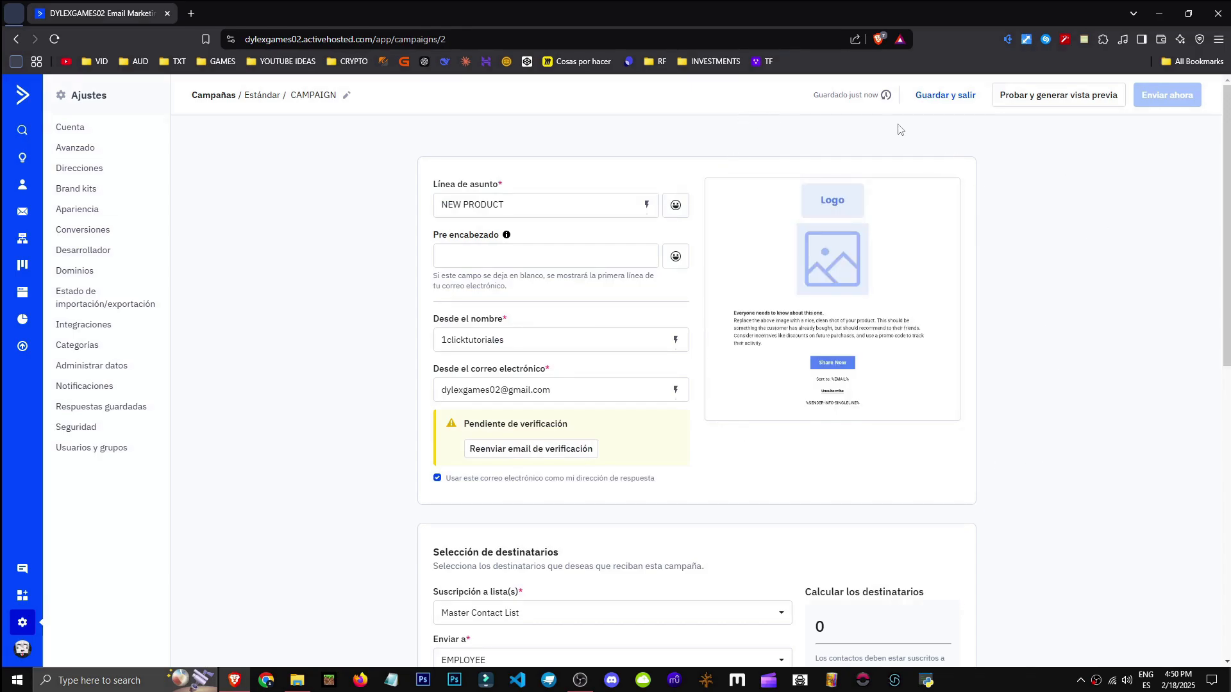
Save the new company mailing address for the campaign footer, and save and exit the campaign
{"action": "scroll", "coordinate": [644, 452], "scroll_direction": "down", "scroll_amount": 9}
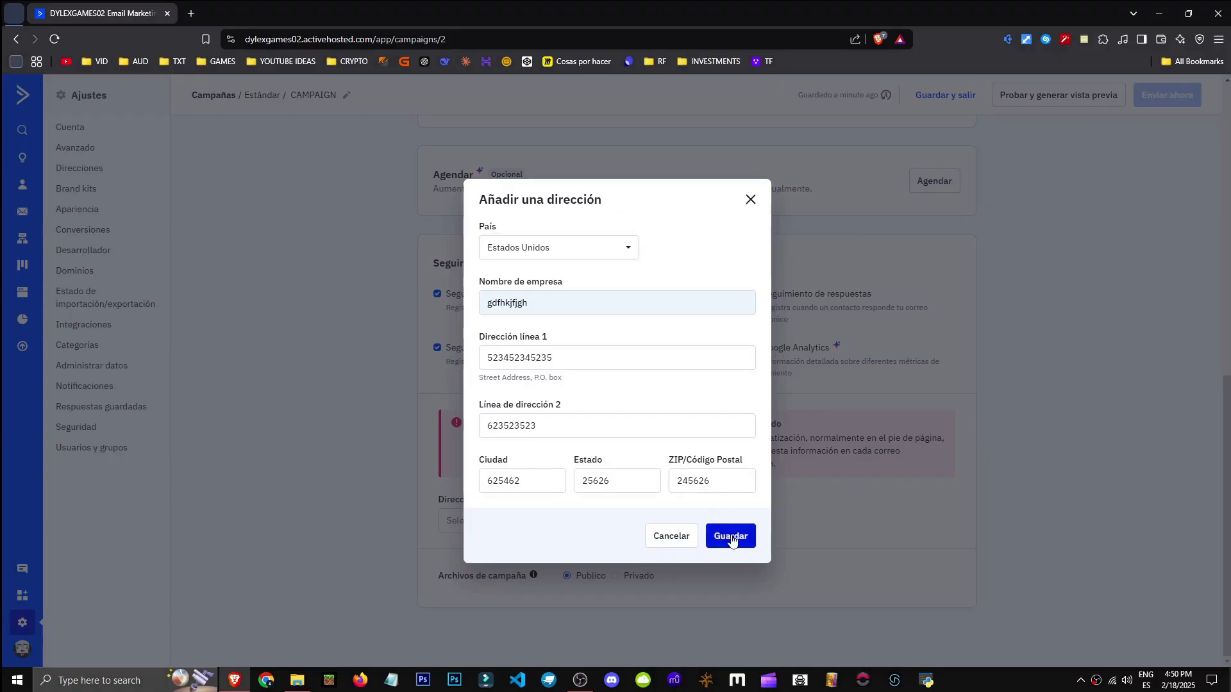
{"action": "left_click", "coordinate": [731, 535]}
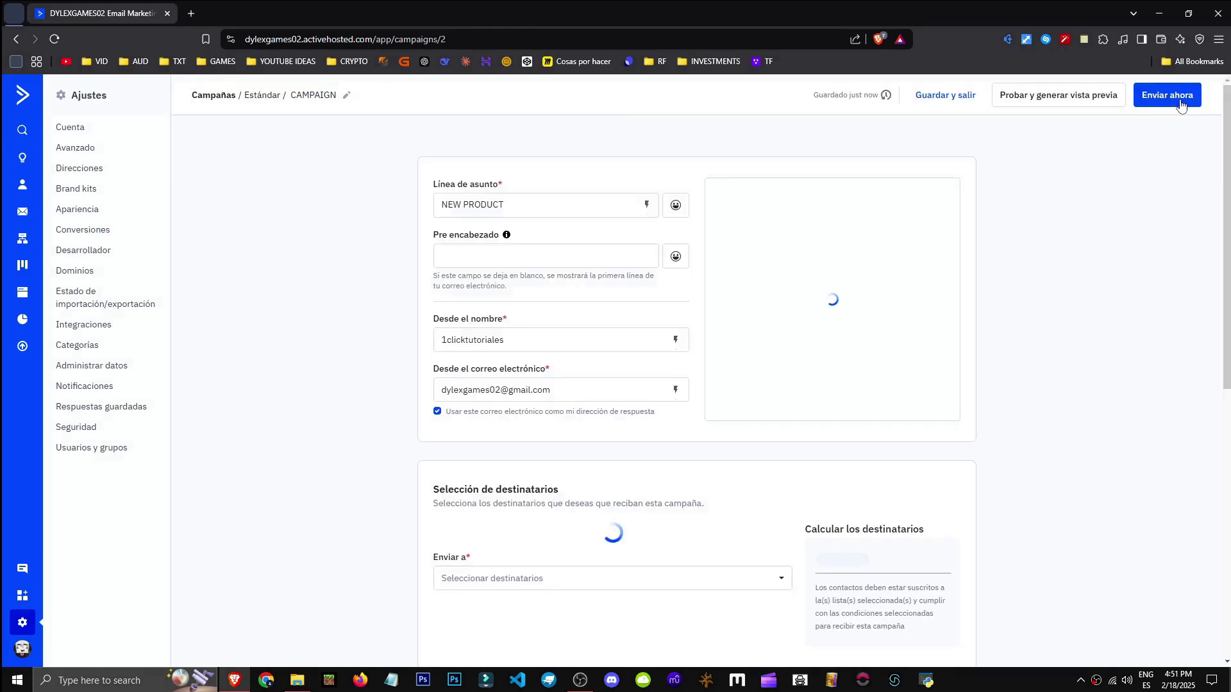
{"action": "left_click", "coordinate": [945, 95]}
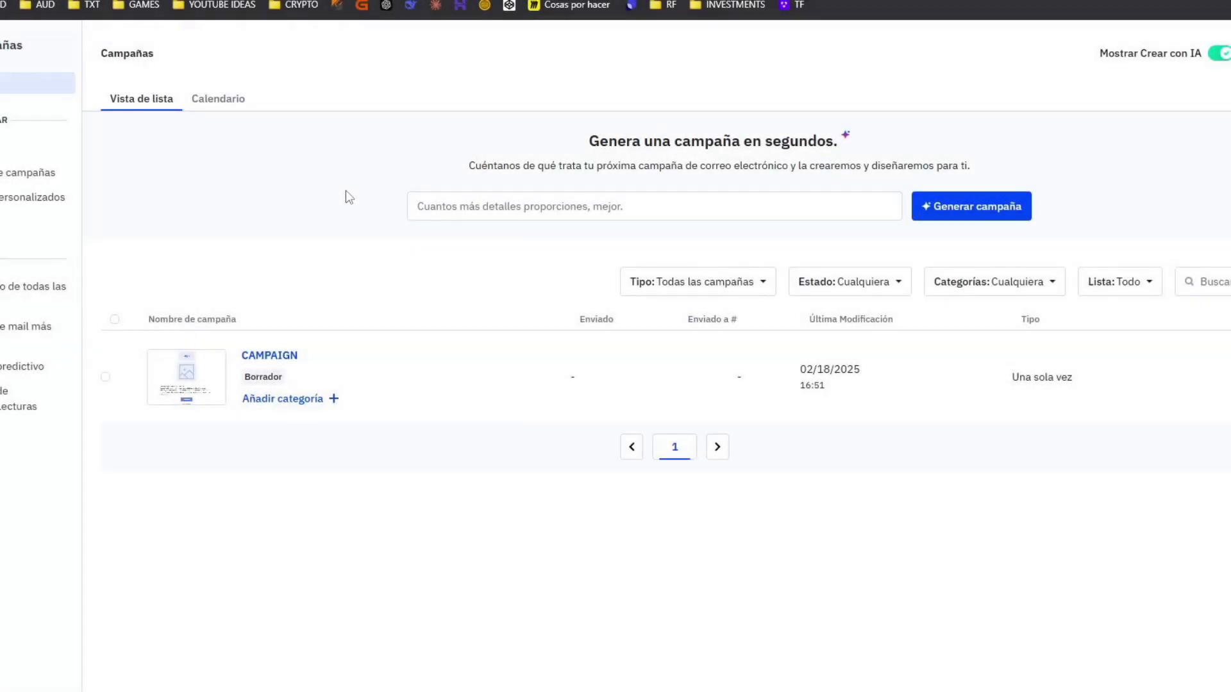
Create a new automation with the blank Empezar desde el principio recipe after browsing the Industry recipes
{"action": "left_click", "coordinate": [23, 239]}
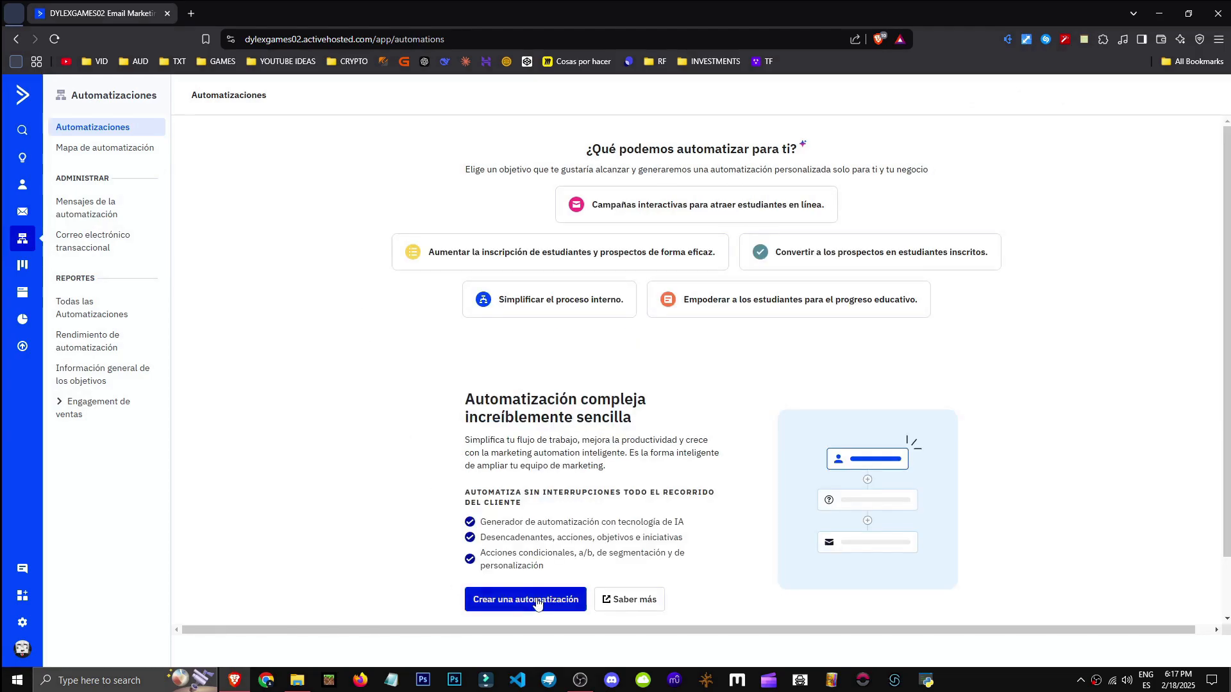
{"action": "left_click", "coordinate": [537, 603]}
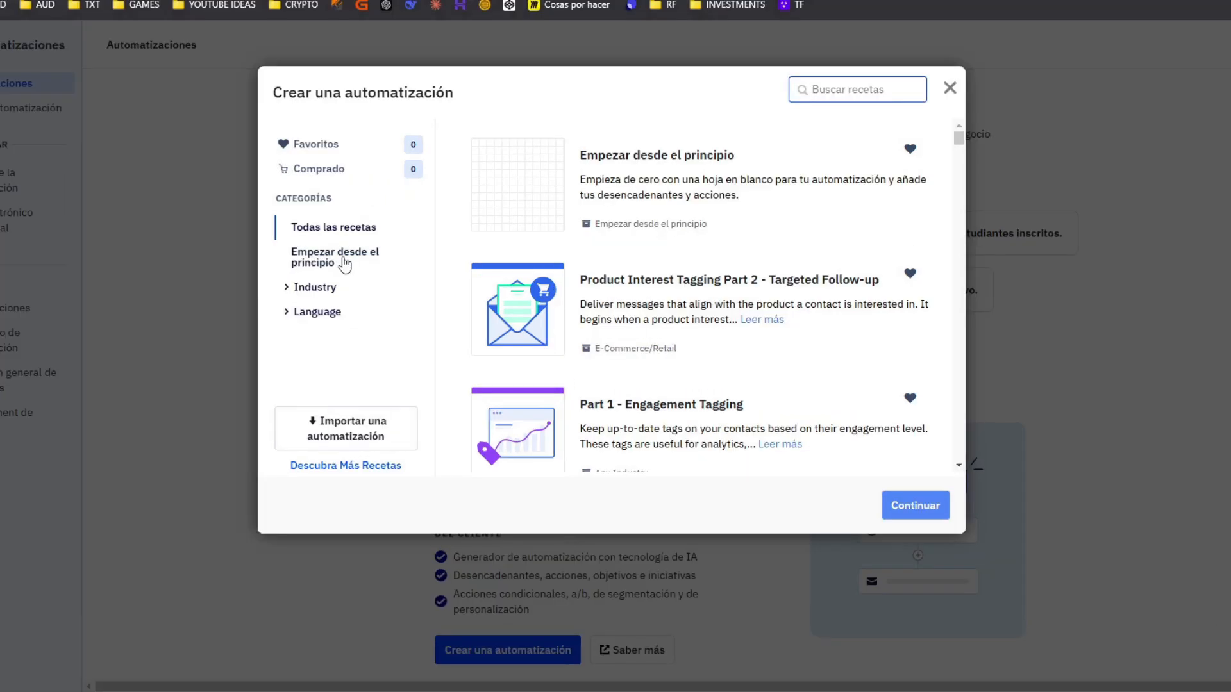
{"action": "left_click", "coordinate": [360, 297]}
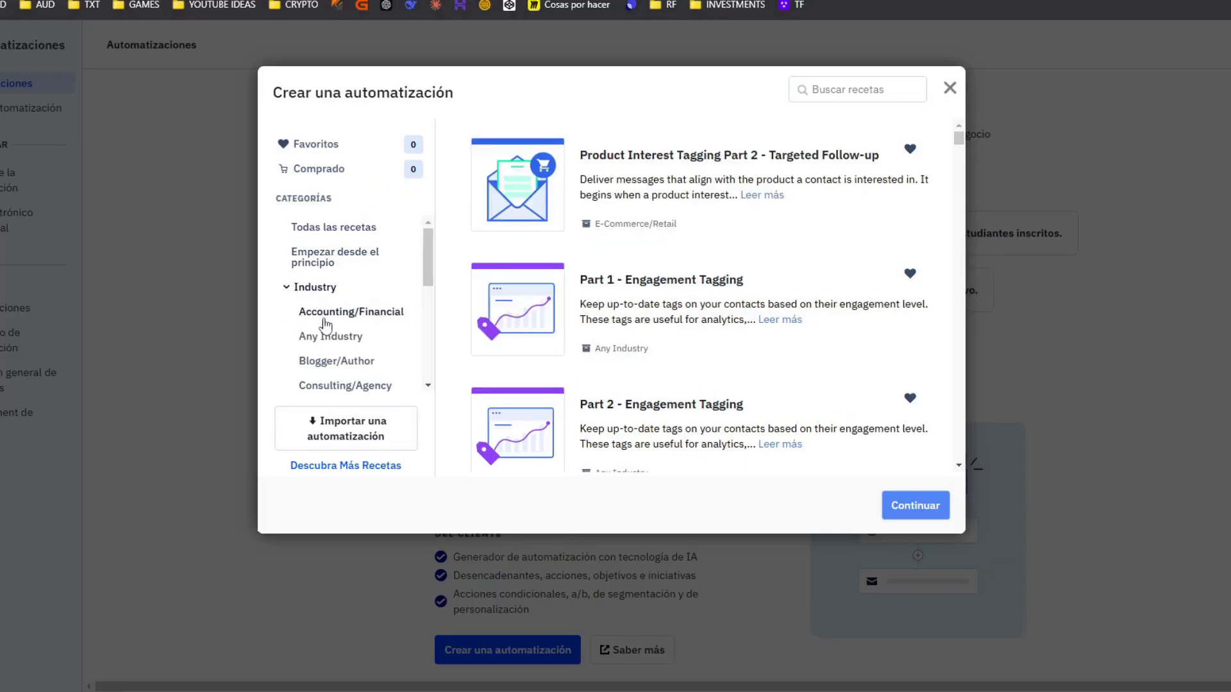
{"action": "scroll", "coordinate": [827, 321], "scroll_direction": "down", "scroll_amount": 10}
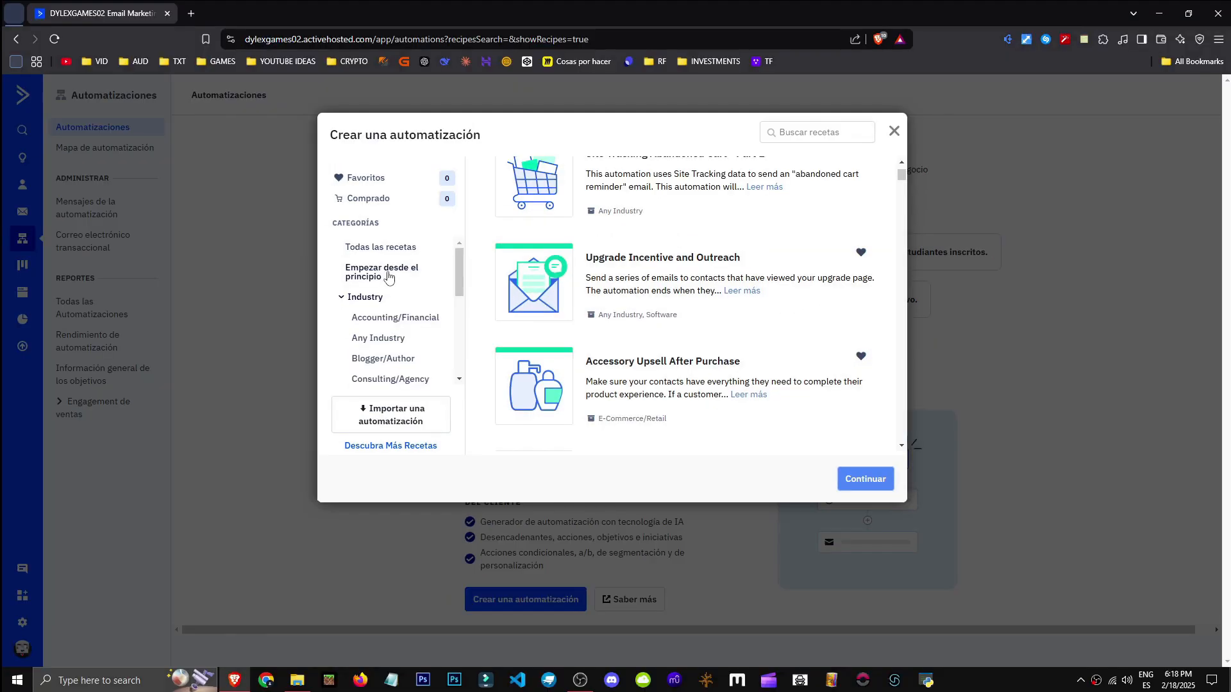
{"action": "left_click", "coordinate": [389, 277]}
{"action": "left_click", "coordinate": [757, 235]}
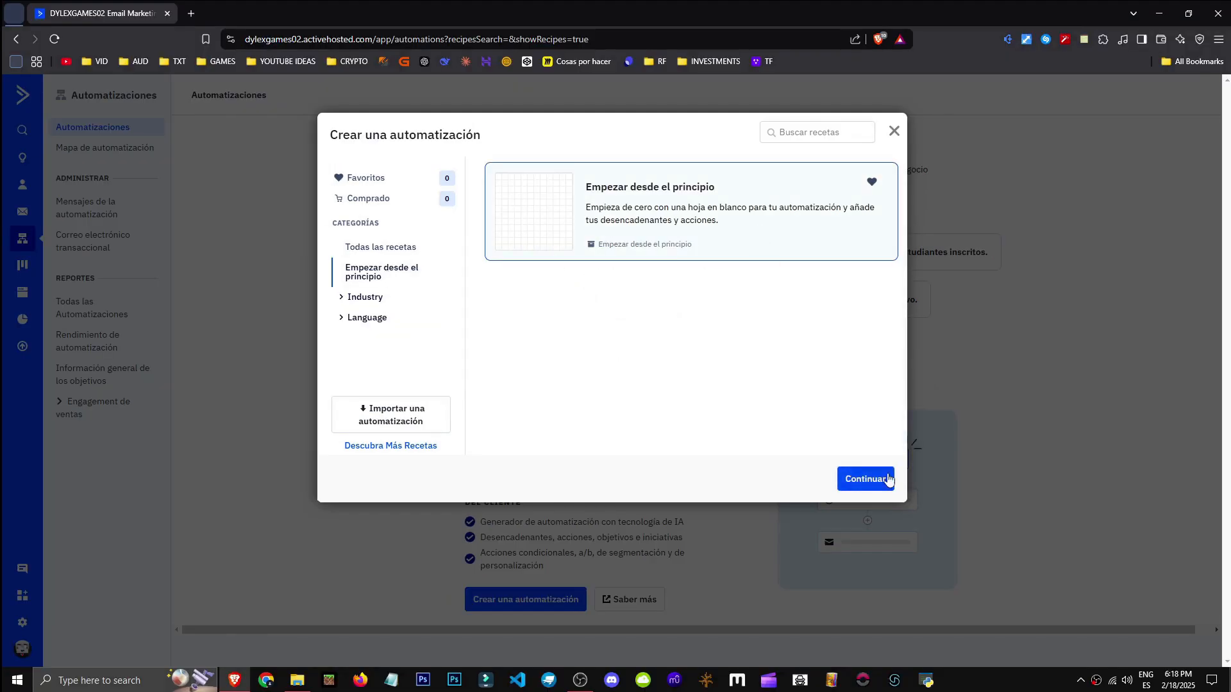
{"action": "left_click", "coordinate": [886, 480]}
{"action": "left_click", "coordinate": [773, 245]}
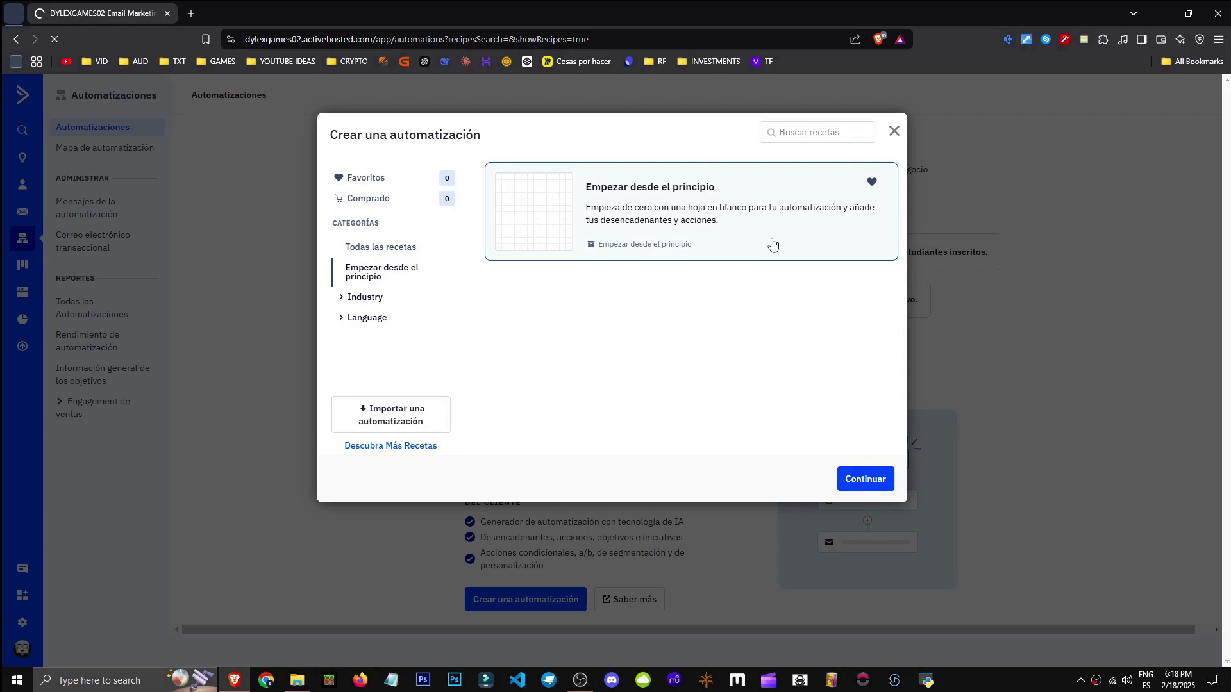
{"action": "left_click", "coordinate": [856, 480]}
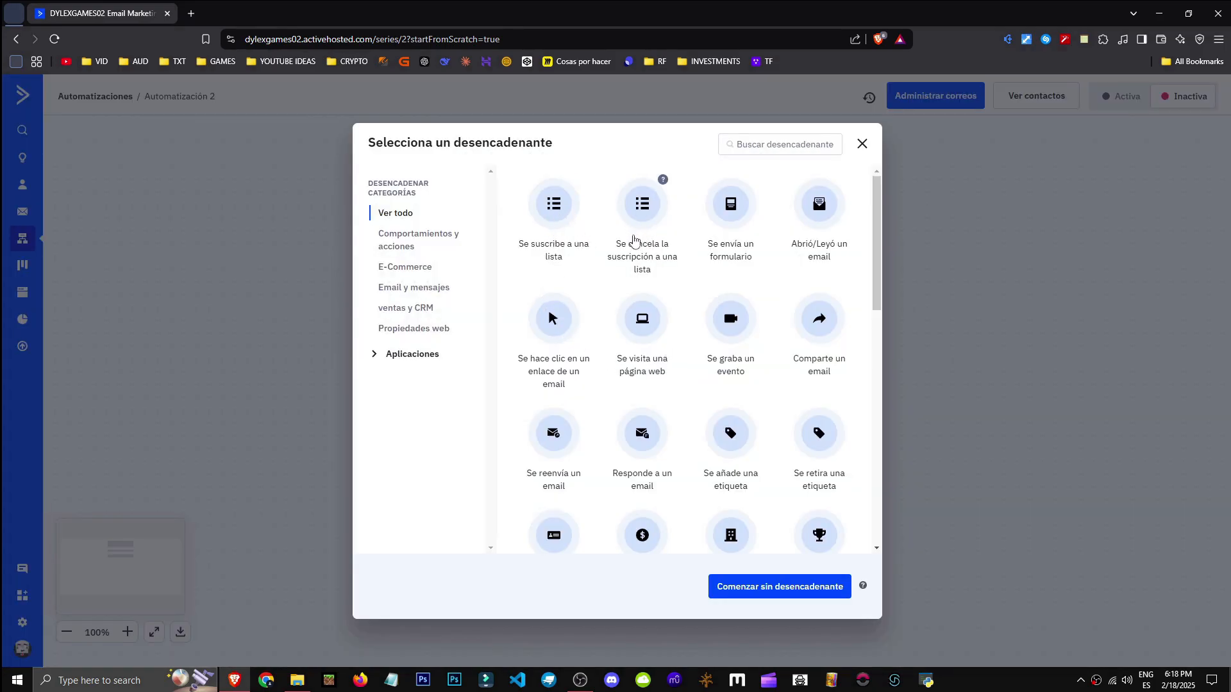
Choose the email-reply trigger Responde a un email to start the automation and open its options
{"action": "scroll", "coordinate": [546, 504], "scroll_direction": "down", "scroll_amount": 3}
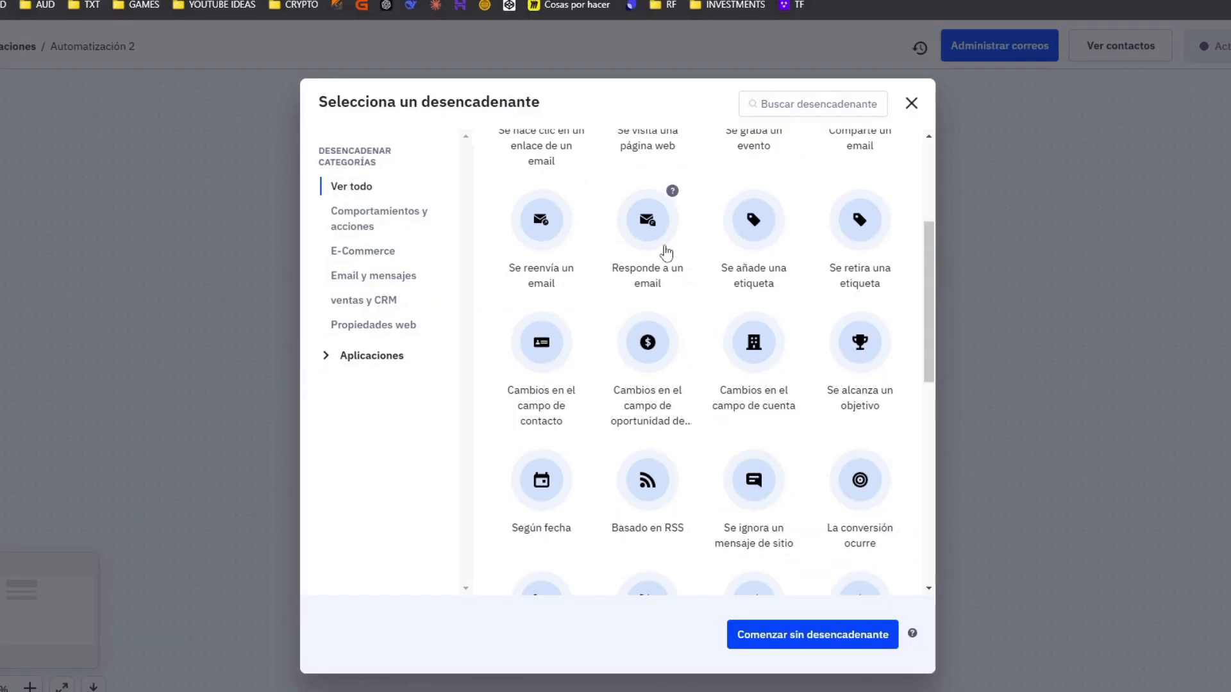
{"action": "left_click", "coordinate": [658, 247]}
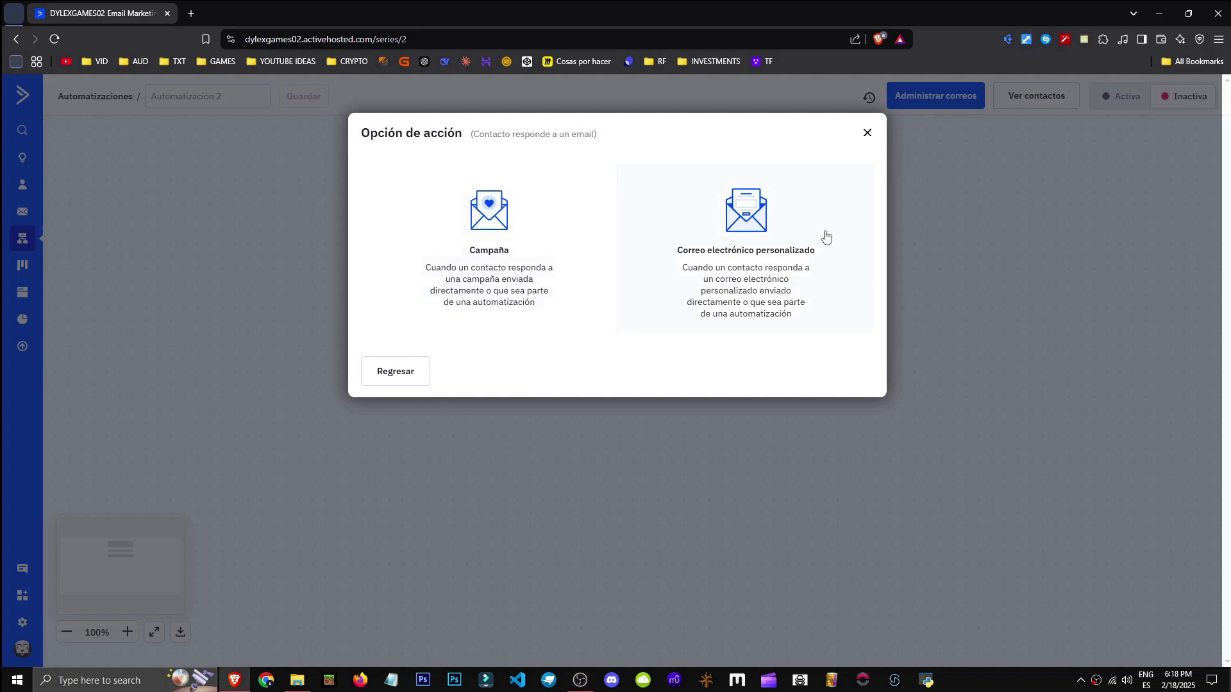
{"action": "left_click", "coordinate": [763, 329]}
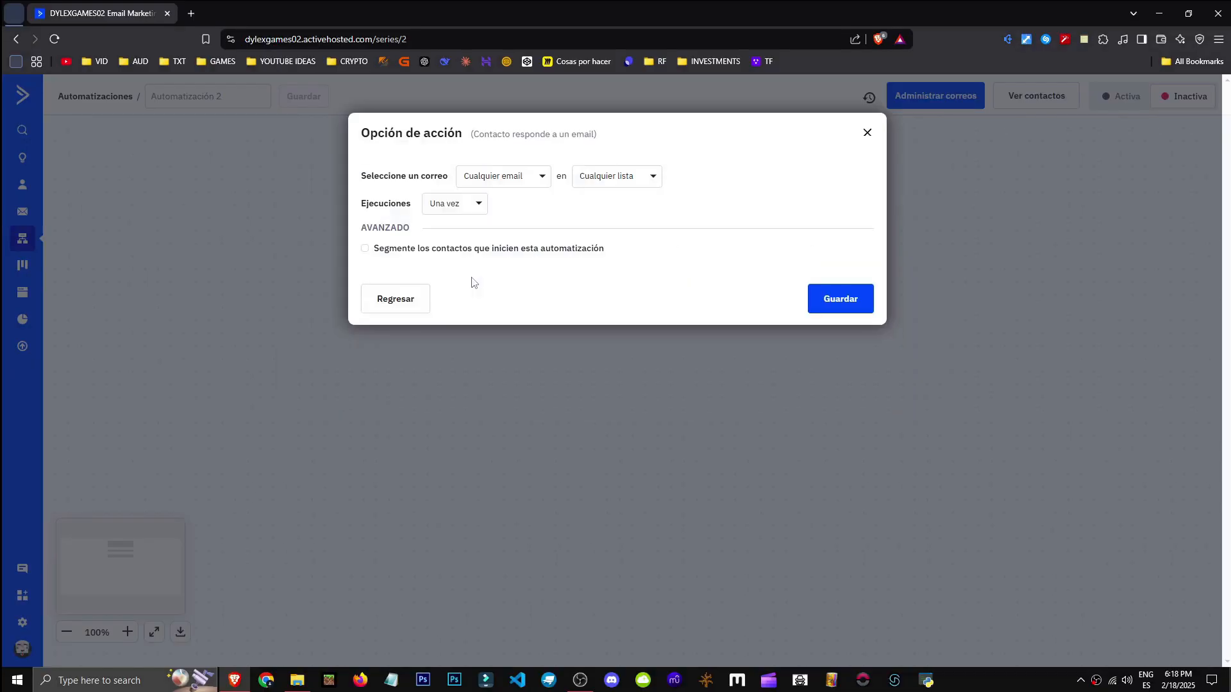
Set the trigger to any email (Cualquier email) in the Master Contact List, choose how often it runs and save it
{"action": "left_click", "coordinate": [542, 175]}
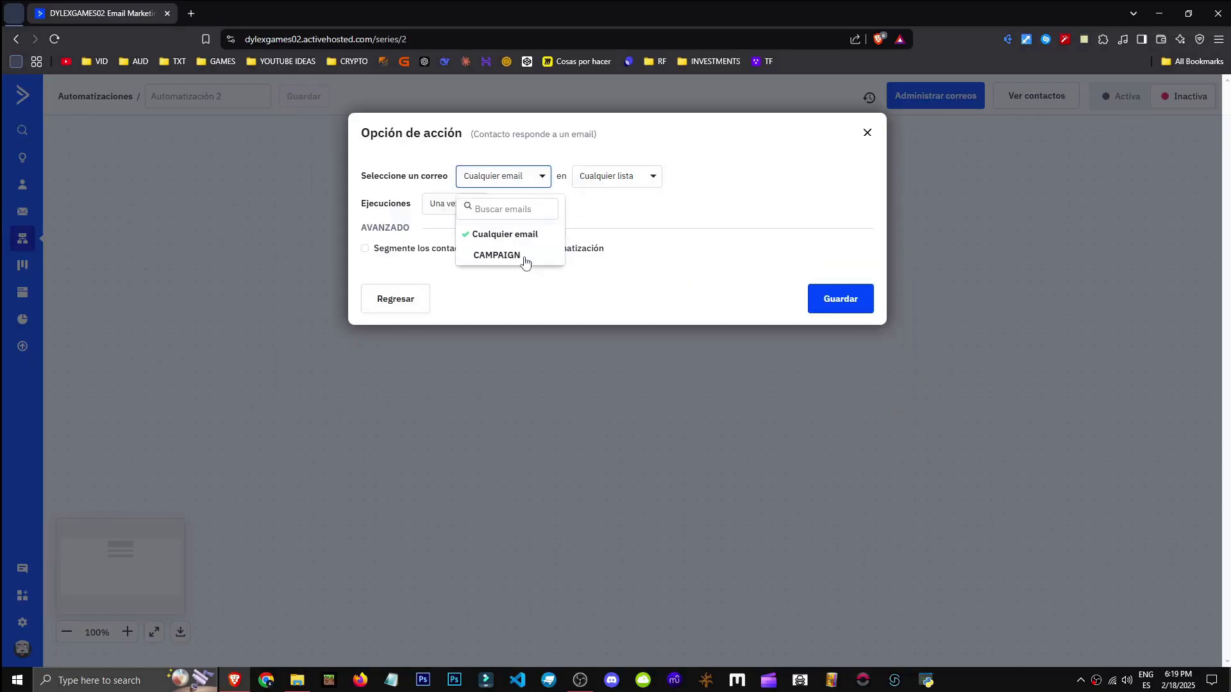
{"action": "left_click", "coordinate": [520, 260]}
{"action": "left_click", "coordinate": [502, 177]}
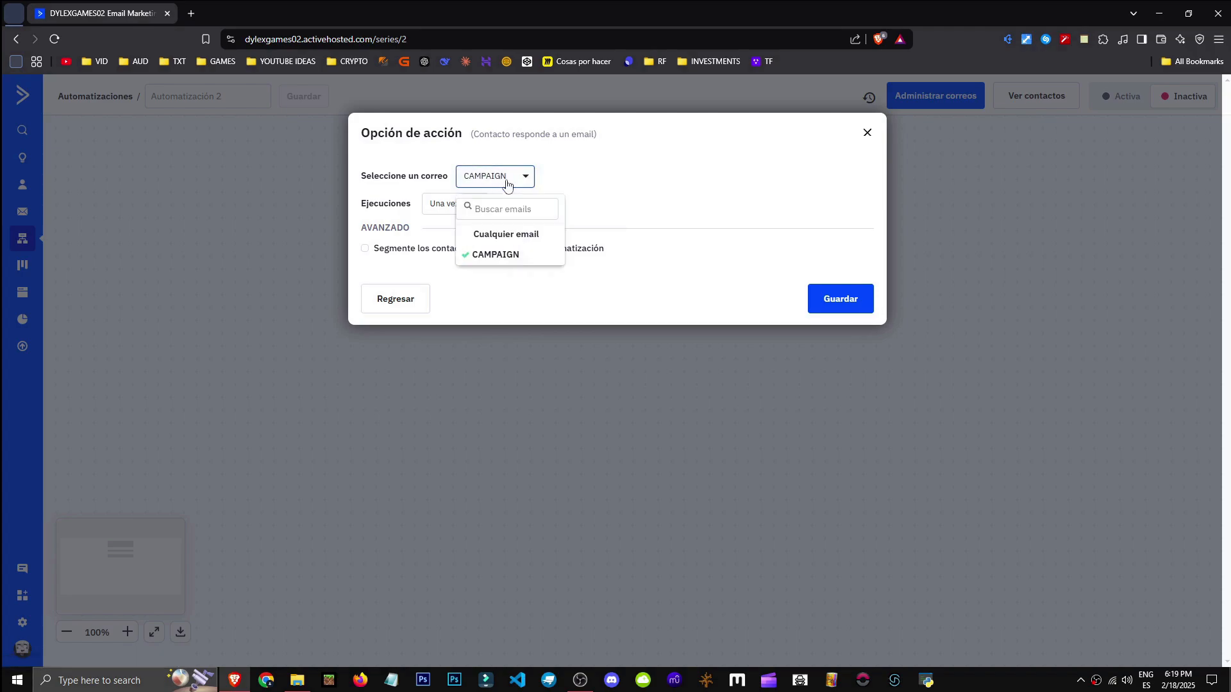
{"action": "left_click", "coordinate": [520, 235]}
{"action": "left_click", "coordinate": [612, 180]}
{"action": "left_click", "coordinate": [633, 264]}
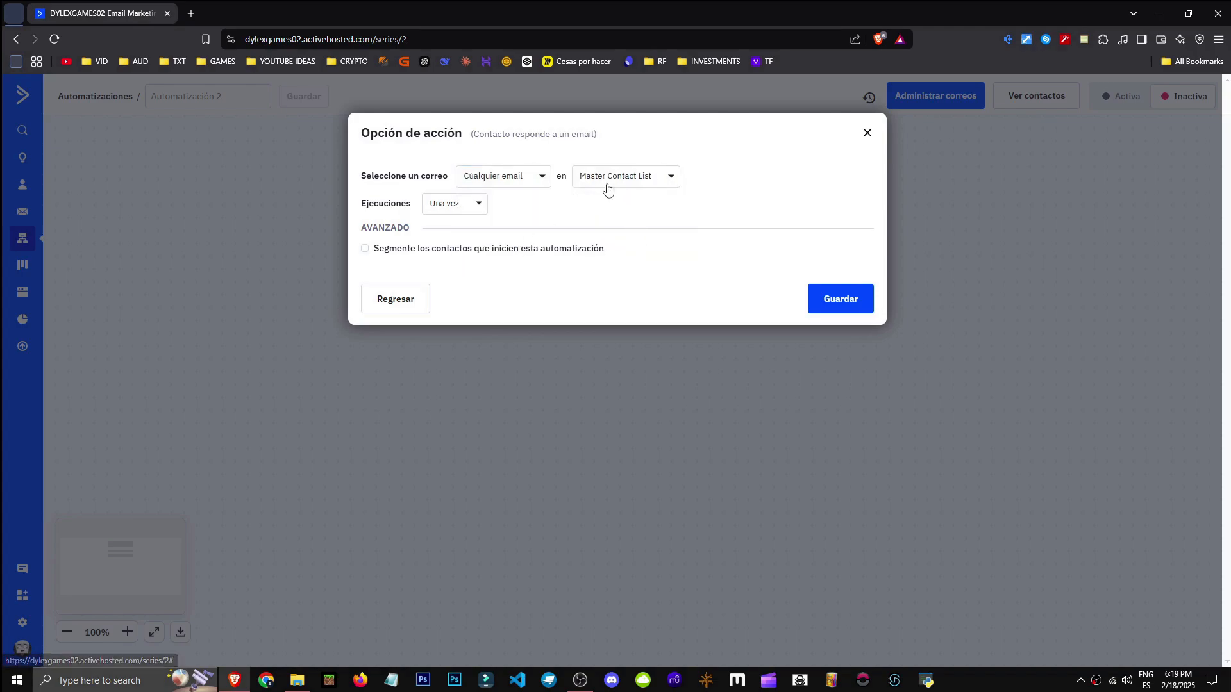
{"action": "left_click", "coordinate": [451, 210]}
{"action": "left_click", "coordinate": [490, 254]}
{"action": "left_click", "coordinate": [841, 299]}
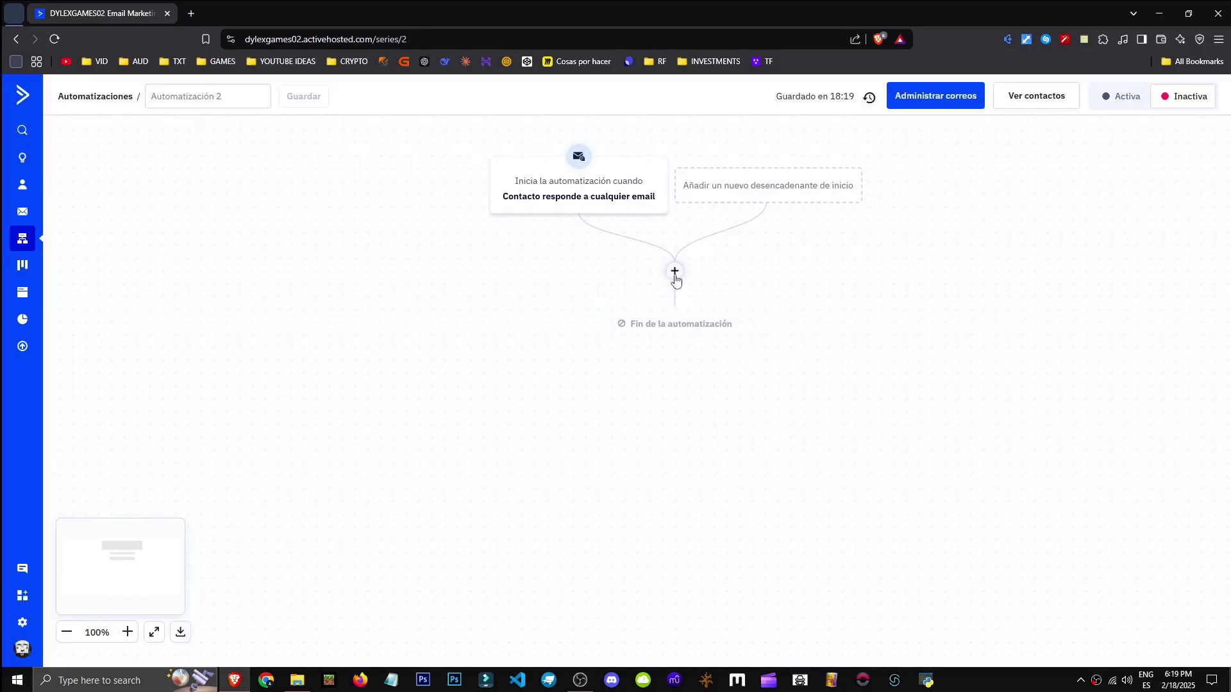
Review the suggested actions and start an Espera action directly after the reply trigger
{"action": "left_click", "coordinate": [675, 274]}
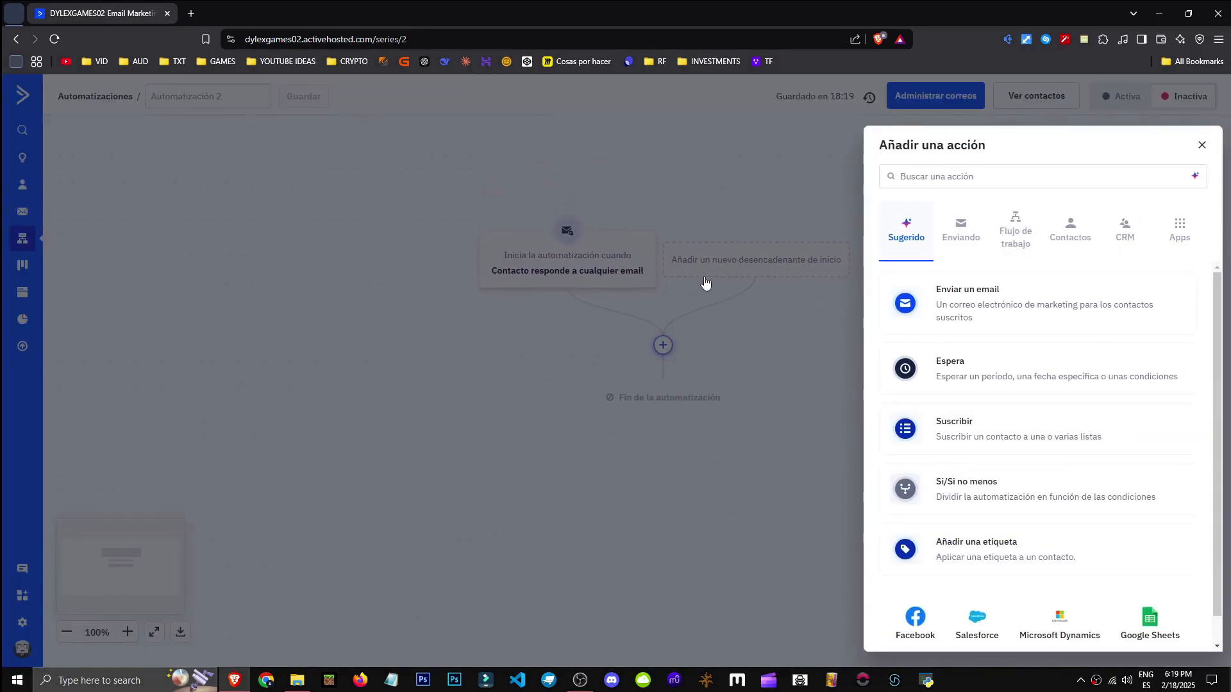
{"action": "scroll", "coordinate": [1091, 351], "scroll_direction": "down", "scroll_amount": 2}
{"action": "scroll", "coordinate": [1072, 402], "scroll_direction": "up", "scroll_amount": 2}
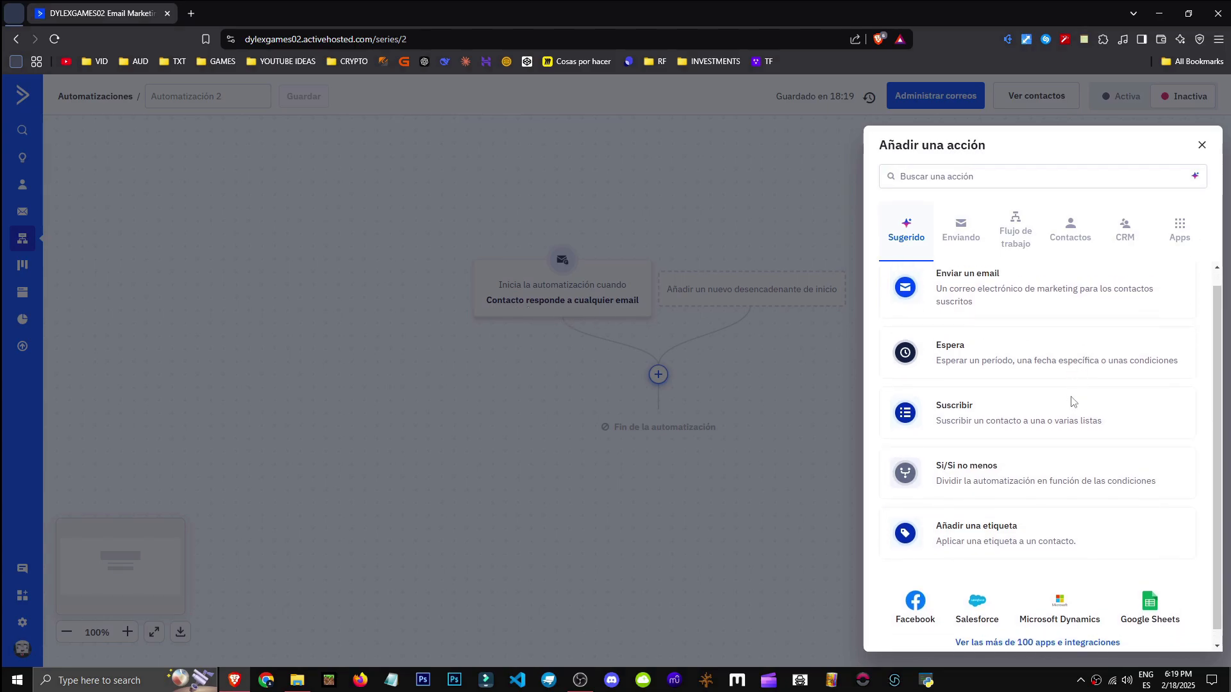
{"action": "scroll", "coordinate": [1025, 359], "scroll_direction": "down", "scroll_amount": 1}
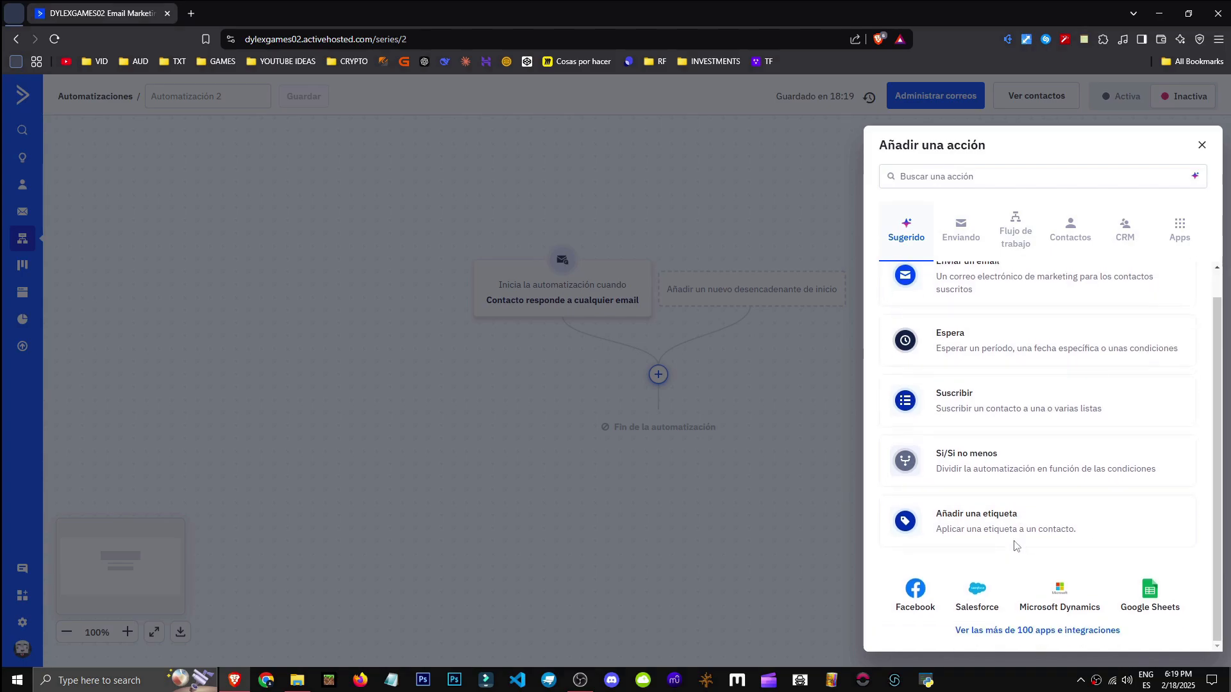
{"action": "scroll", "coordinate": [1014, 545], "scroll_direction": "up", "scroll_amount": 1}
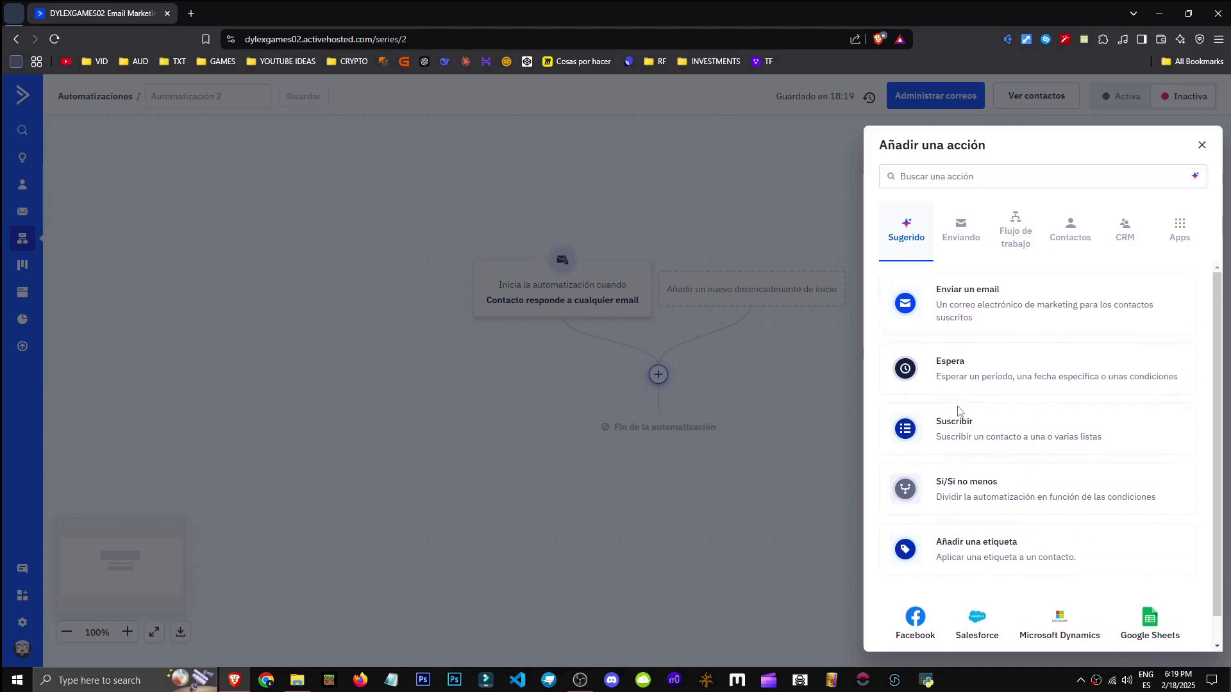
{"action": "left_click", "coordinate": [987, 376]}
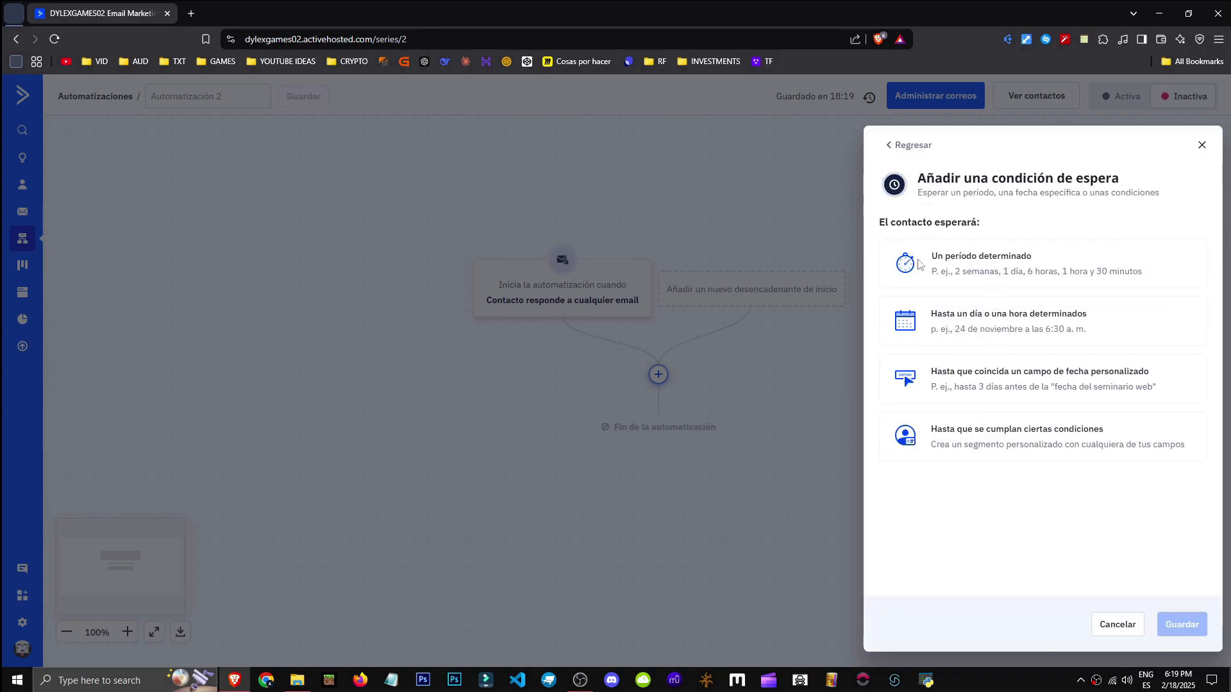
{"action": "left_click_drag", "start_coordinate": [917, 222], "coordinate": [977, 223]}
{"action": "left_click", "coordinate": [889, 149]}
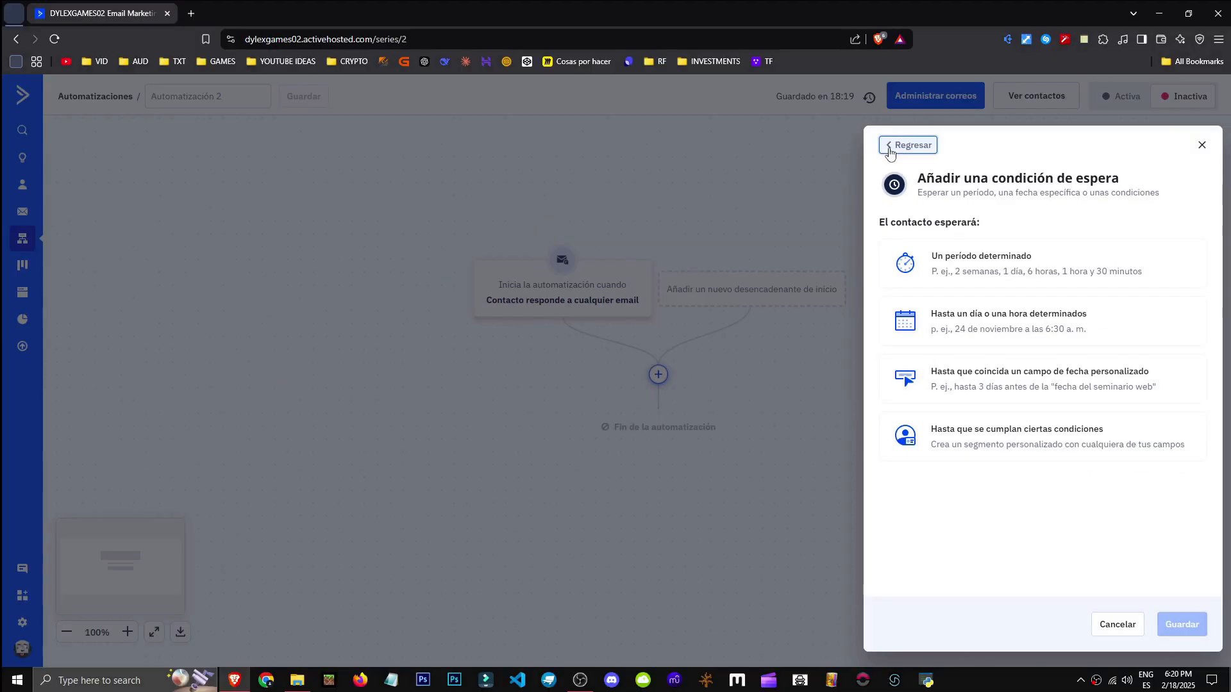
Make the wait a fixed period (Un período determinado) of 12 minutes and save it
{"action": "left_click", "coordinate": [981, 263]}
{"action": "left_click", "coordinate": [971, 243]}
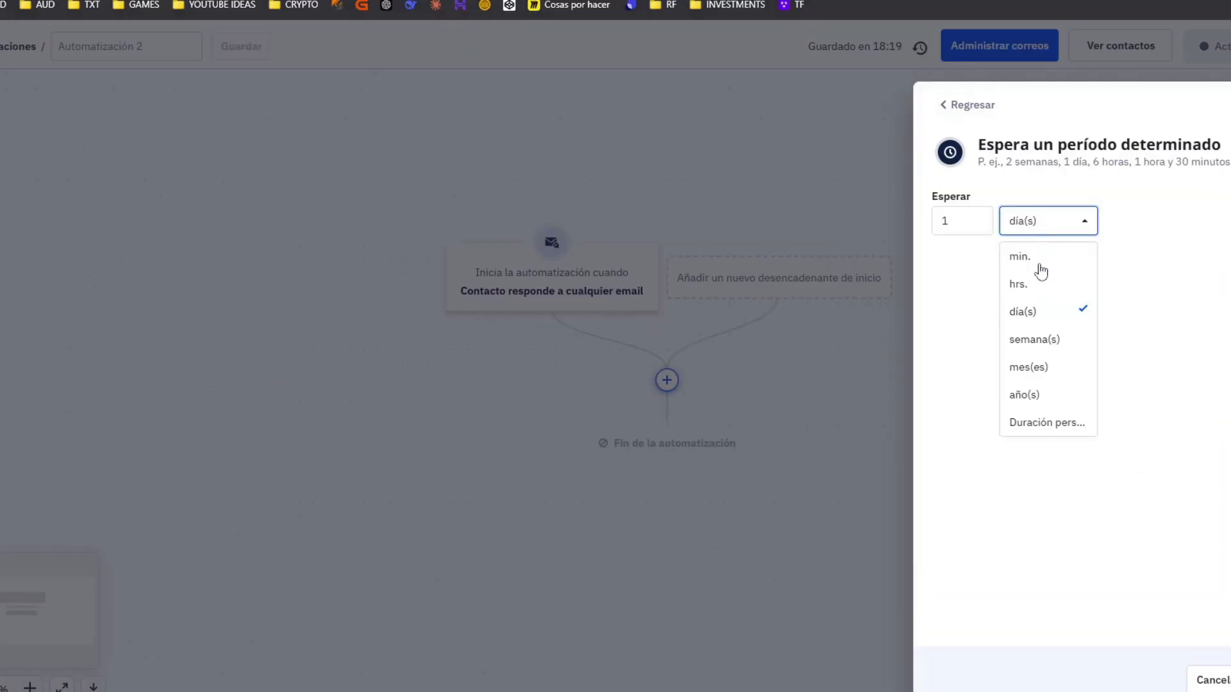
{"action": "left_click", "coordinate": [971, 282]}
{"action": "left_click_drag", "start_coordinate": [922, 240], "coordinate": [879, 235]}
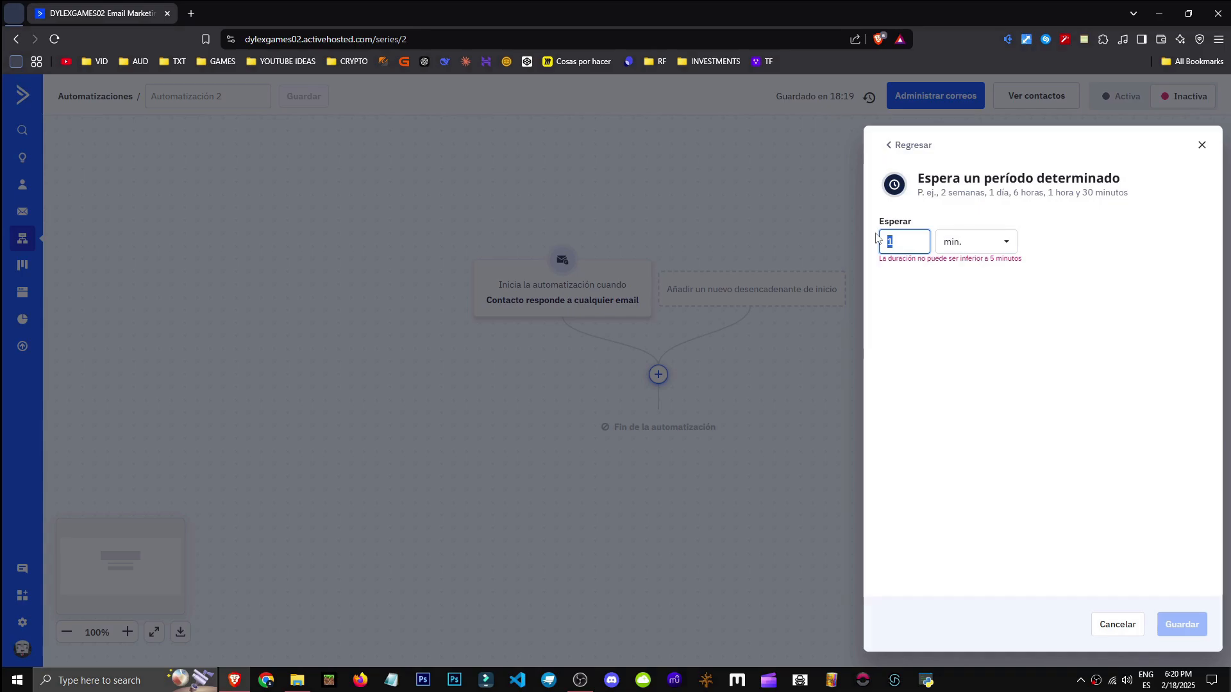
{"action": "type", "text": "35"}
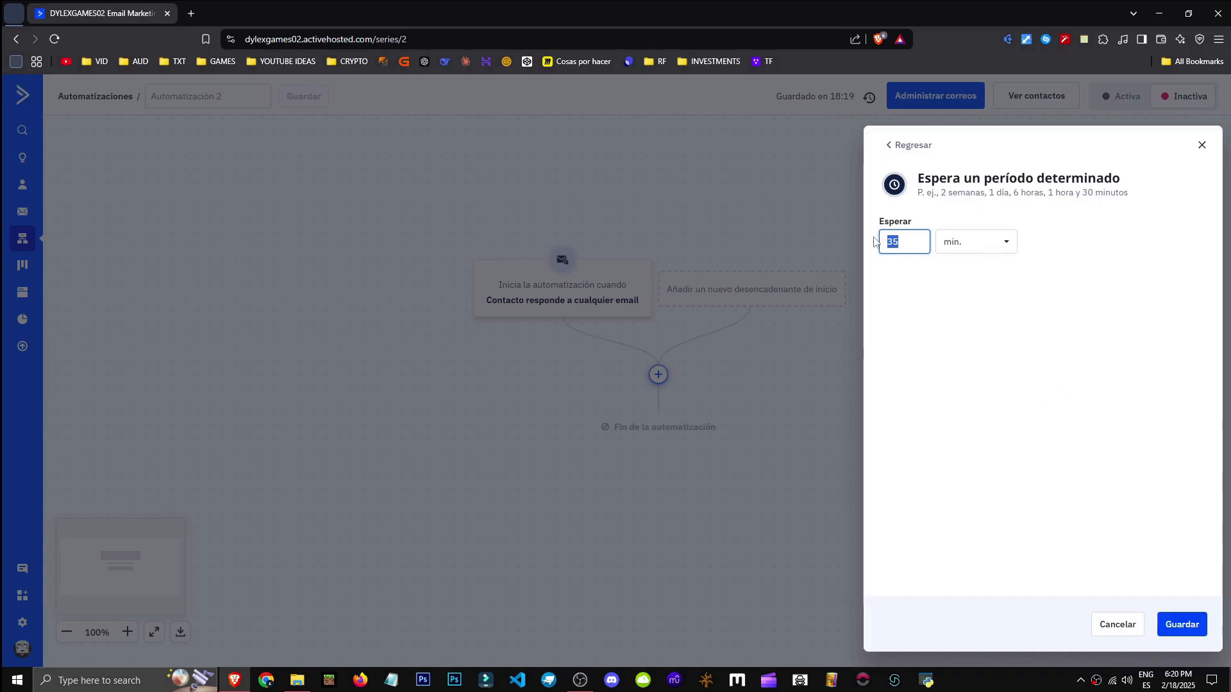
{"action": "type", "text": "12"}
{"action": "left_click", "coordinate": [1176, 625]}
Look through the sending and workflow actions and start a Si/Si no menos condition split after the wait
{"action": "left_click", "coordinate": [658, 481]}
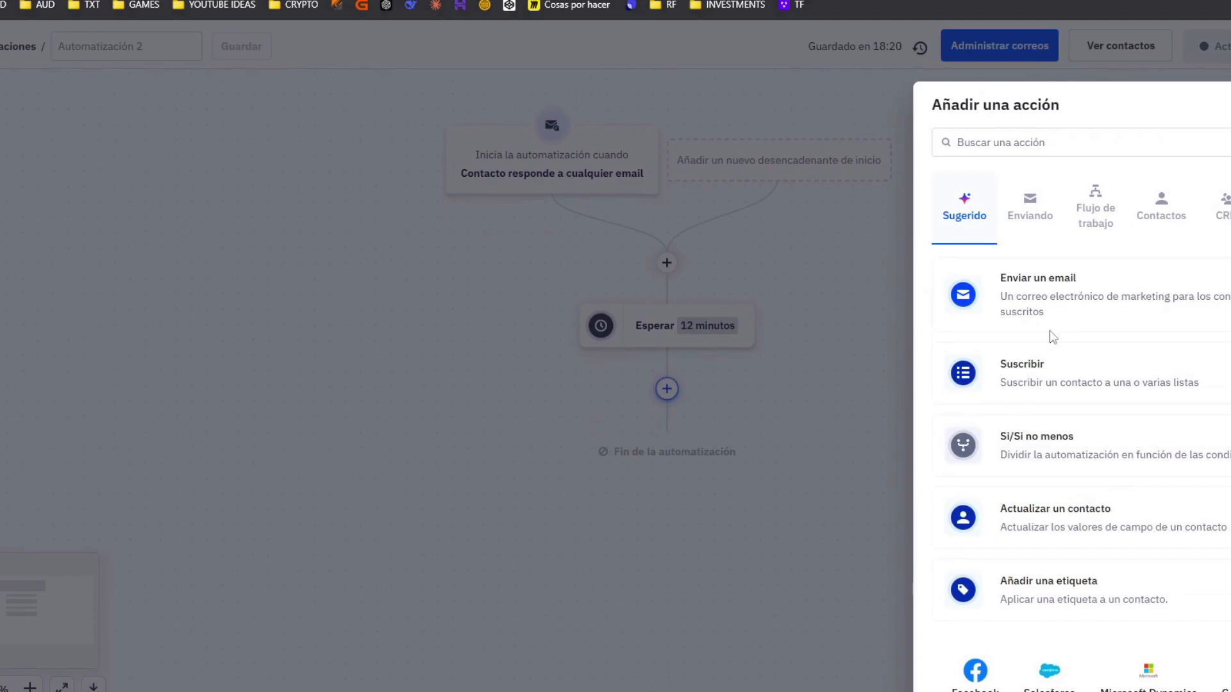
{"action": "scroll", "coordinate": [1053, 338], "scroll_direction": "down", "scroll_amount": 1}
{"action": "left_click", "coordinate": [1030, 209]}
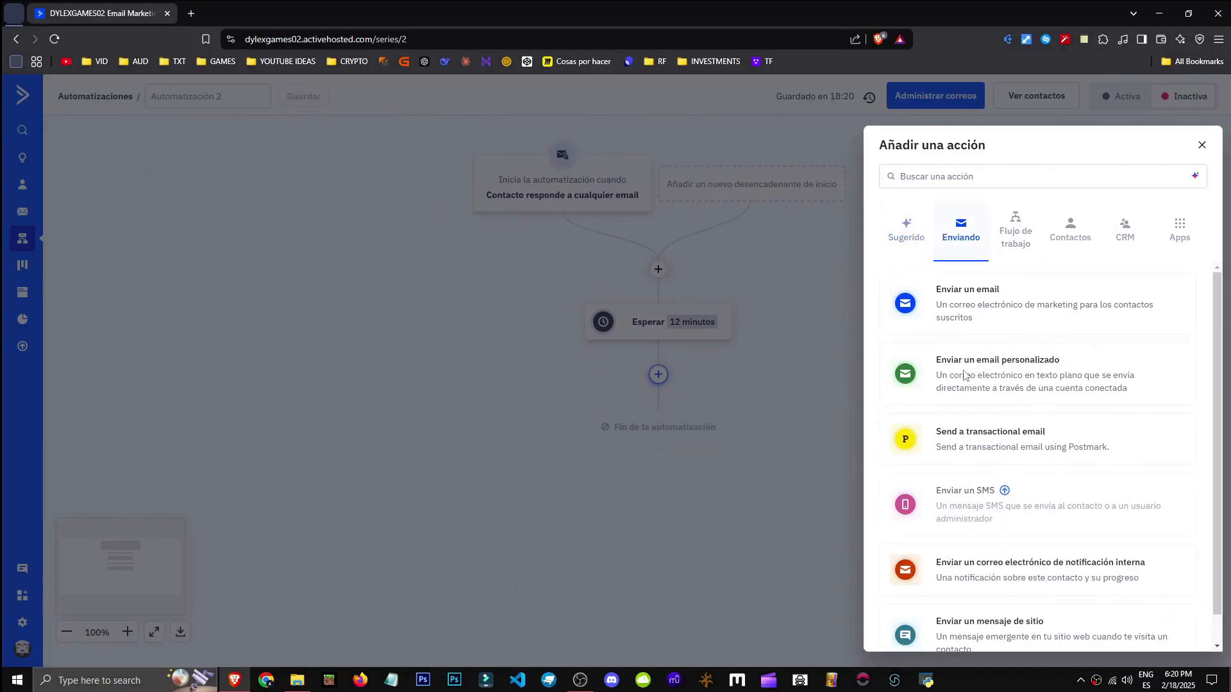
{"action": "scroll", "coordinate": [1076, 442], "scroll_direction": "down", "scroll_amount": 1}
{"action": "left_click", "coordinate": [1026, 234]}
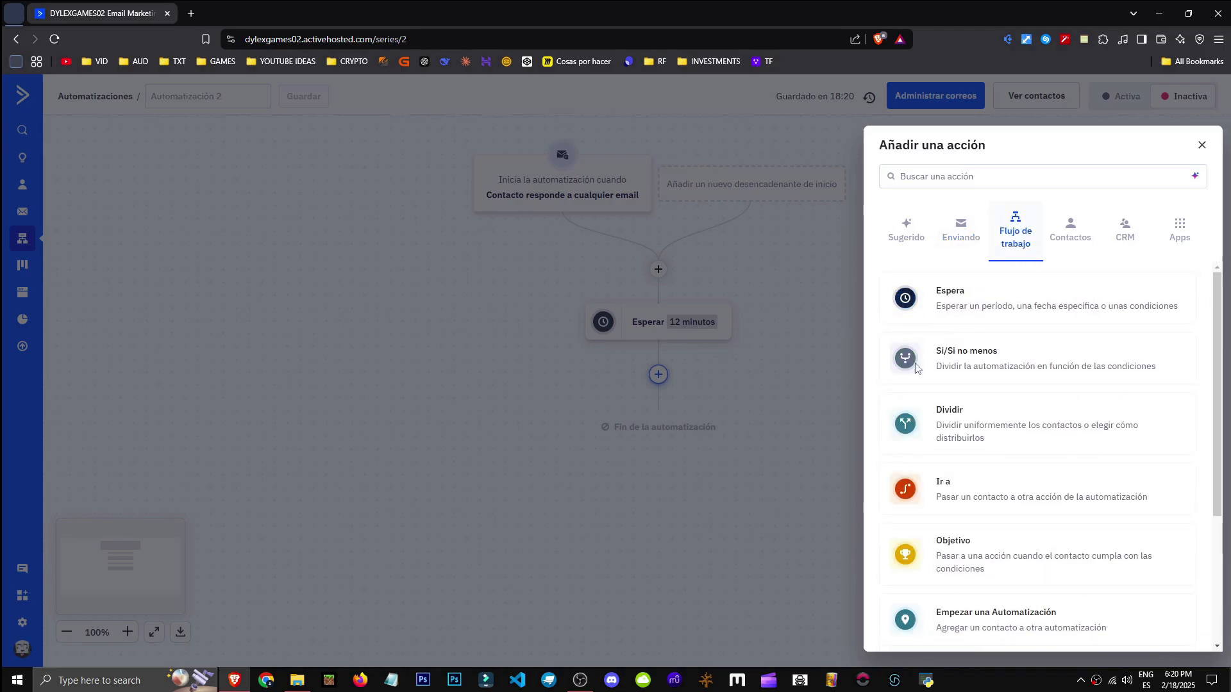
{"action": "left_click", "coordinate": [1050, 376]}
Set the split's condition to the contact detail ¿El contacto principal está en una oportunidad de venta?
{"action": "left_click", "coordinate": [838, 279]}
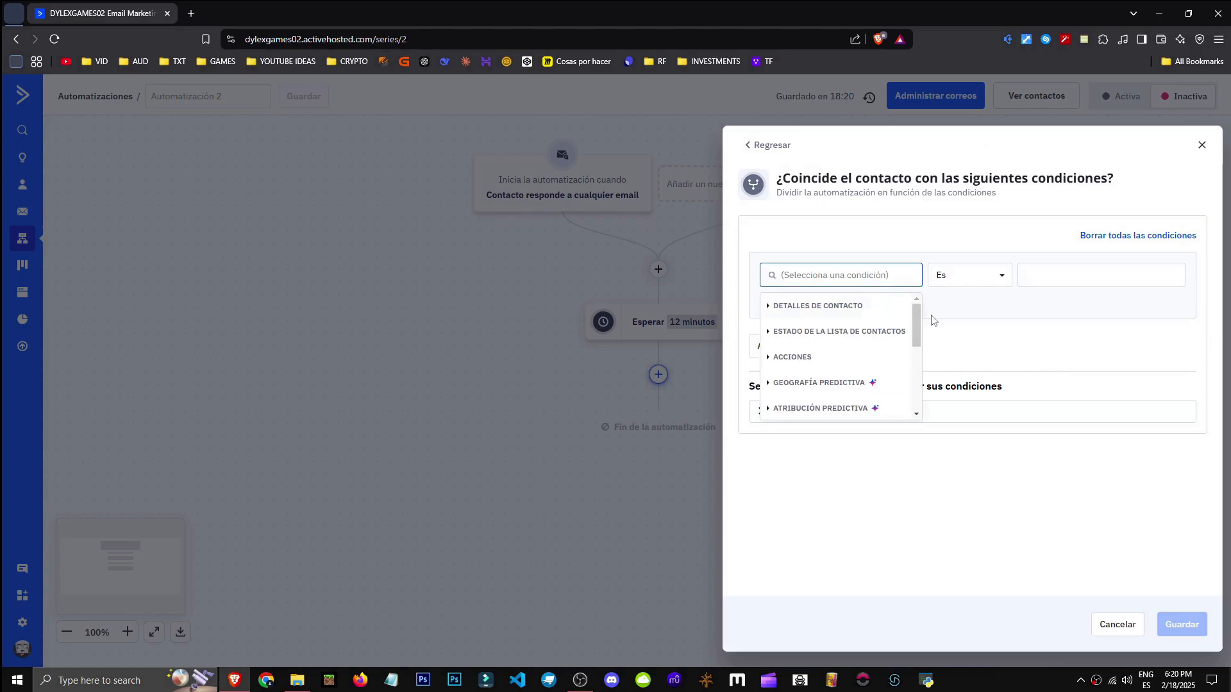
{"action": "scroll", "coordinate": [920, 318], "scroll_direction": "down", "scroll_amount": 1}
{"action": "scroll", "coordinate": [920, 319], "scroll_direction": "down", "scroll_amount": 3}
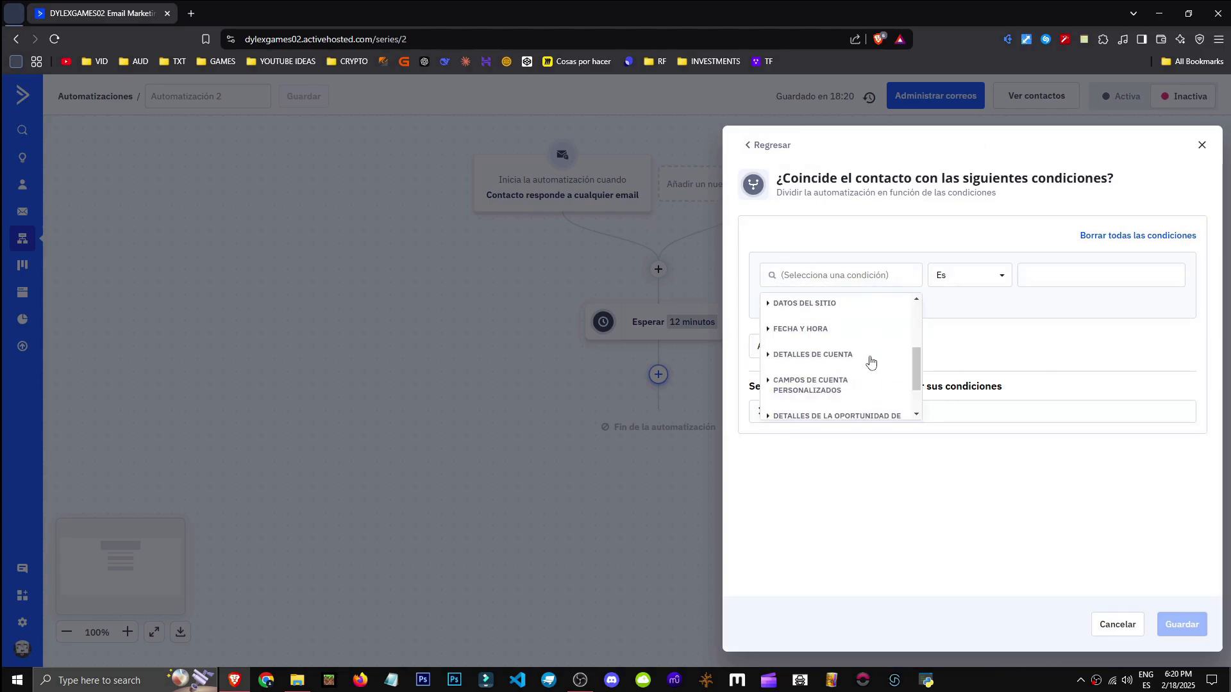
{"action": "left_click", "coordinate": [869, 355]}
{"action": "left_click", "coordinate": [870, 359]}
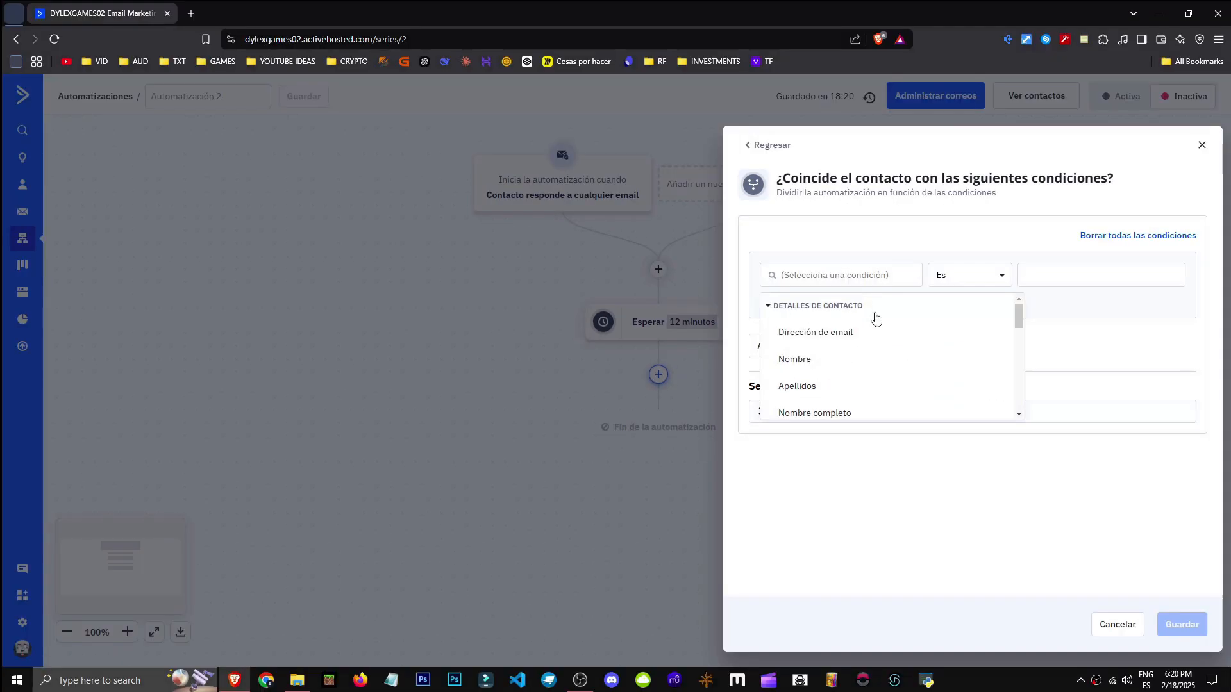
{"action": "scroll", "coordinate": [919, 356], "scroll_direction": "down", "scroll_amount": 1}
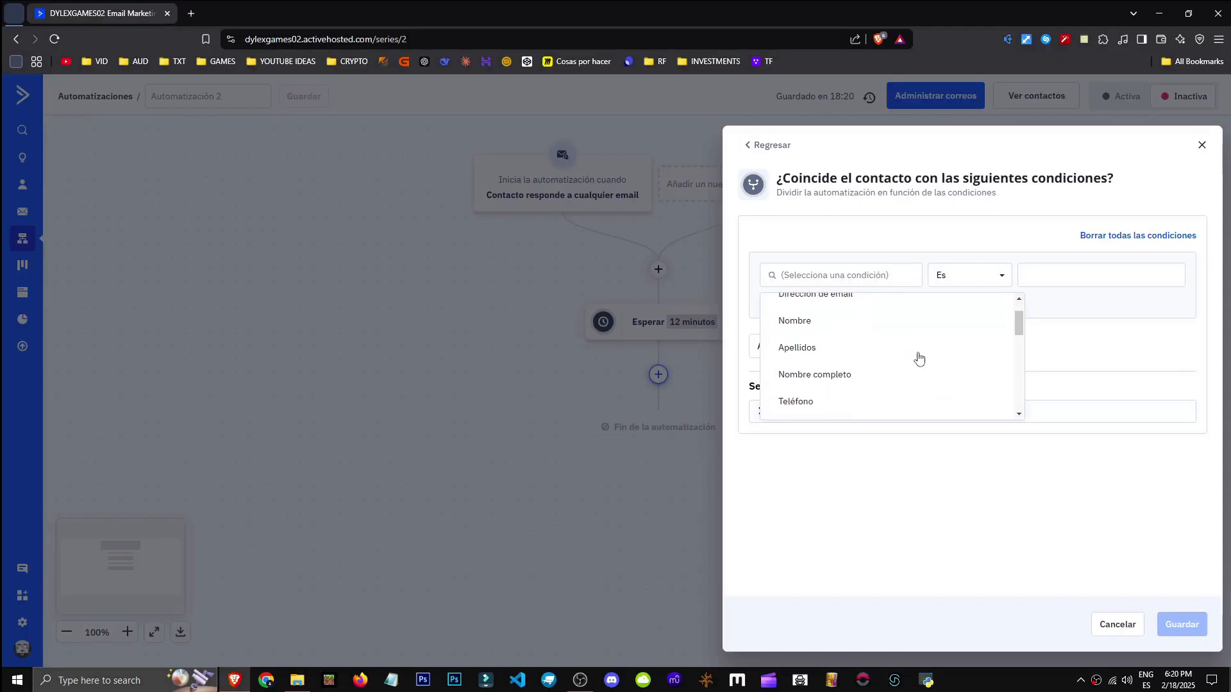
{"action": "scroll", "coordinate": [917, 365], "scroll_direction": "up", "scroll_amount": 1}
{"action": "scroll", "coordinate": [915, 372], "scroll_direction": "down", "scroll_amount": 2}
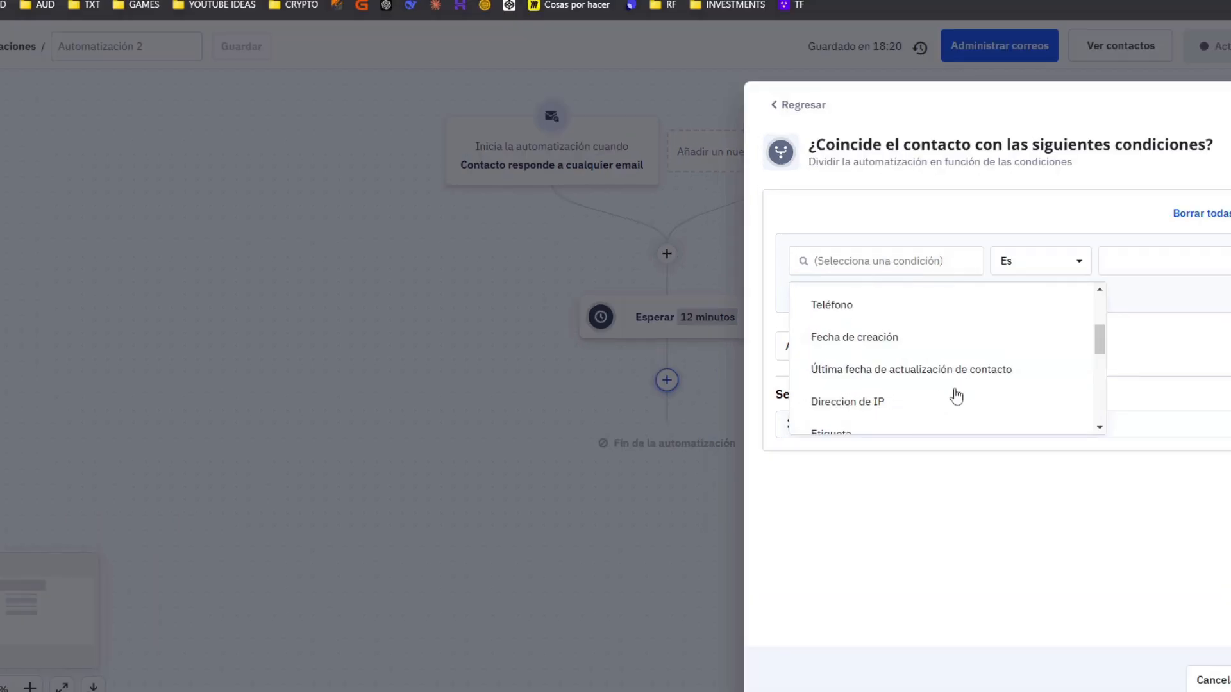
{"action": "scroll", "coordinate": [955, 392], "scroll_direction": "down", "scroll_amount": 2}
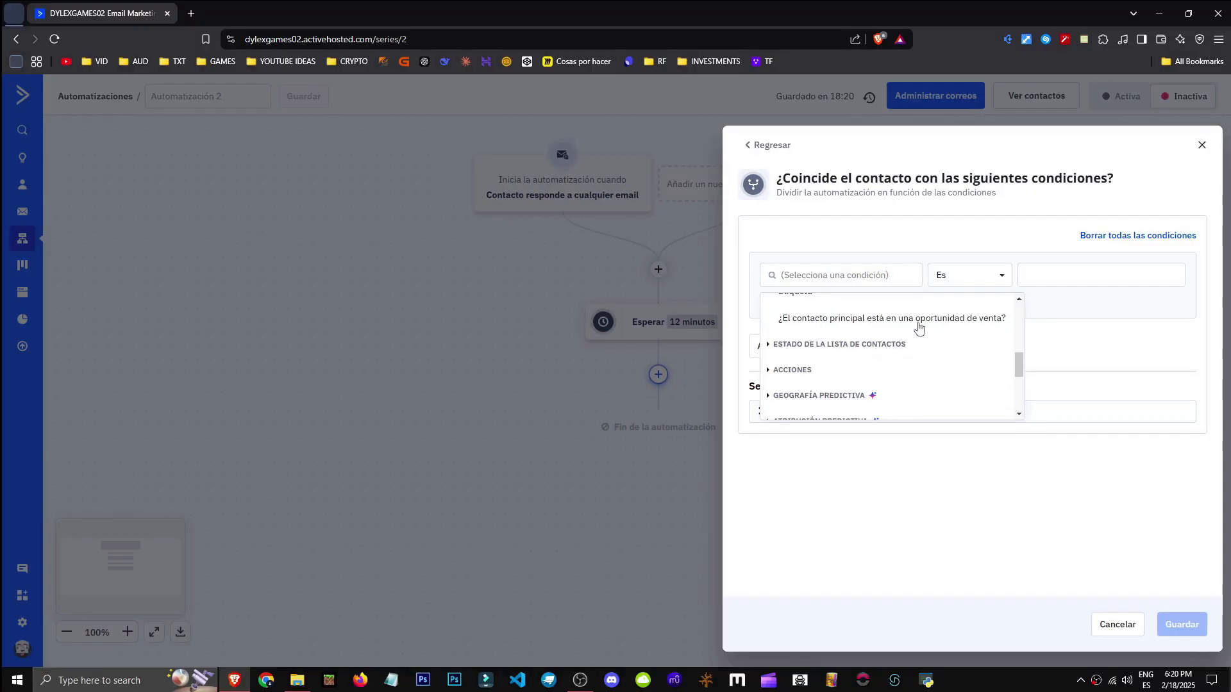
{"action": "left_click", "coordinate": [919, 321]}
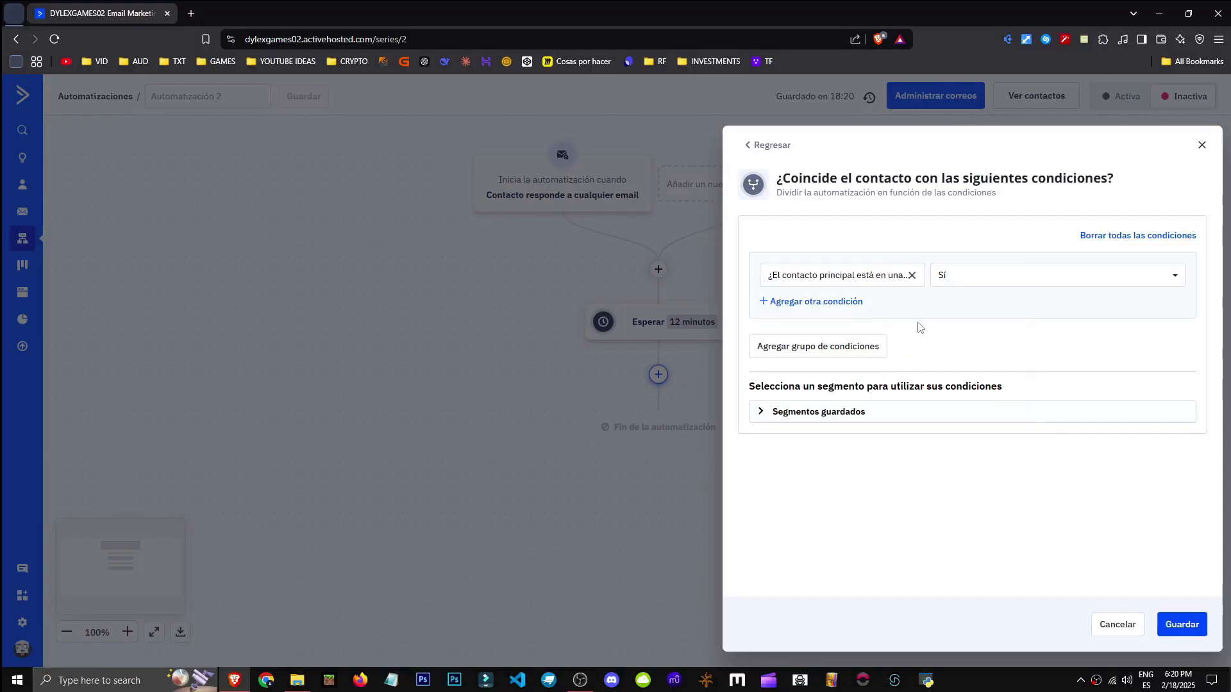
Set the condition's answer to Sí and save the split to the automation
{"action": "left_click", "coordinate": [1000, 284]}
{"action": "left_click", "coordinate": [964, 313]}
{"action": "left_click", "coordinate": [1129, 283]}
{"action": "left_click", "coordinate": [971, 252]}
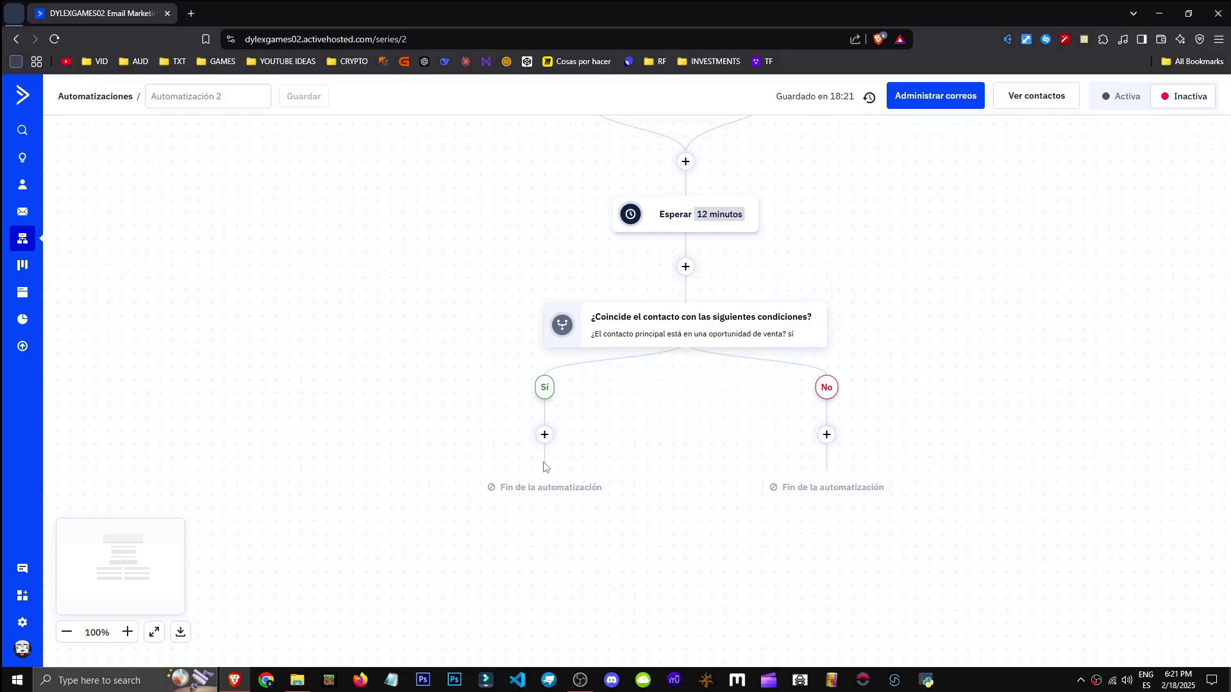
Move the 12-minute wait into the split's No branch and add an Enviar un email action to the Sí branch
{"action": "left_click_drag", "start_coordinate": [554, 263], "coordinate": [502, 428]}
{"action": "left_click_drag", "start_coordinate": [663, 383], "coordinate": [820, 606]}
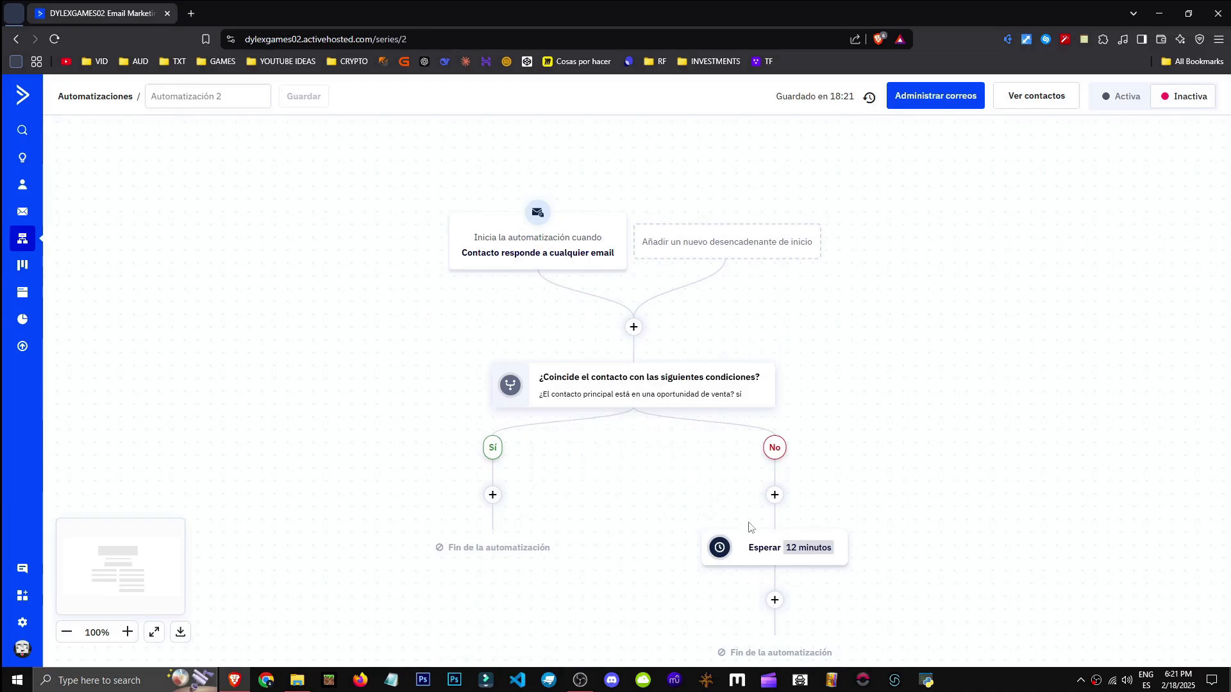
{"action": "left_click", "coordinate": [491, 492]}
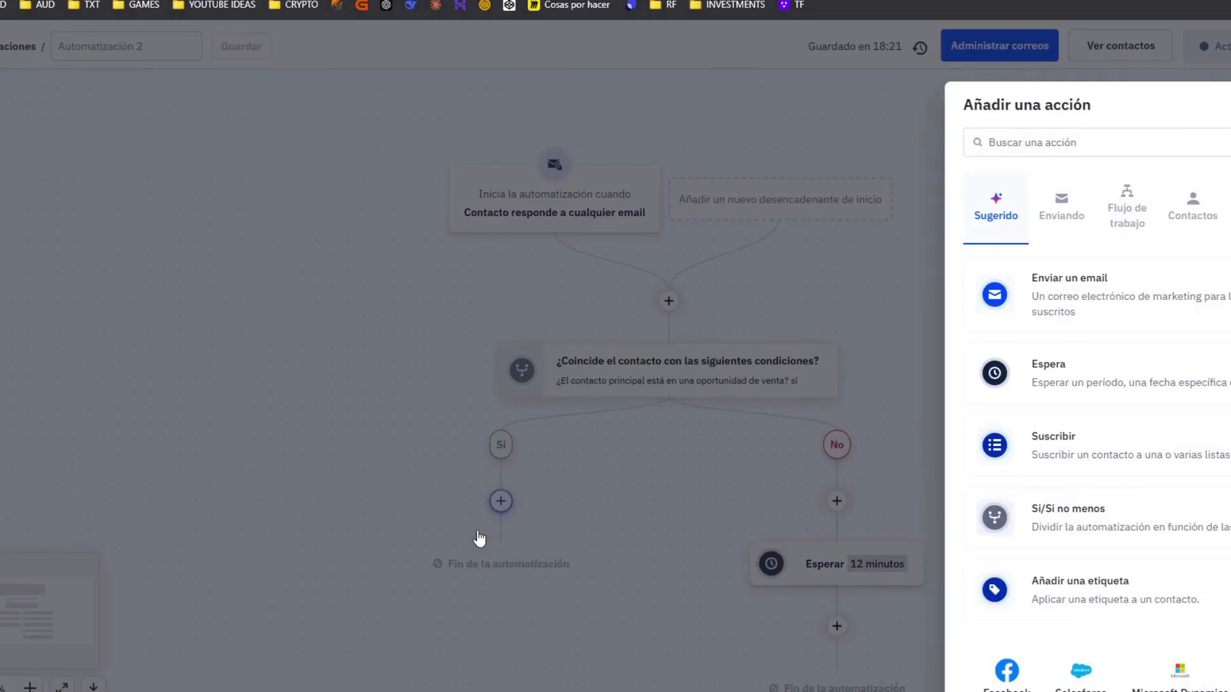
{"action": "left_click", "coordinate": [1051, 313]}
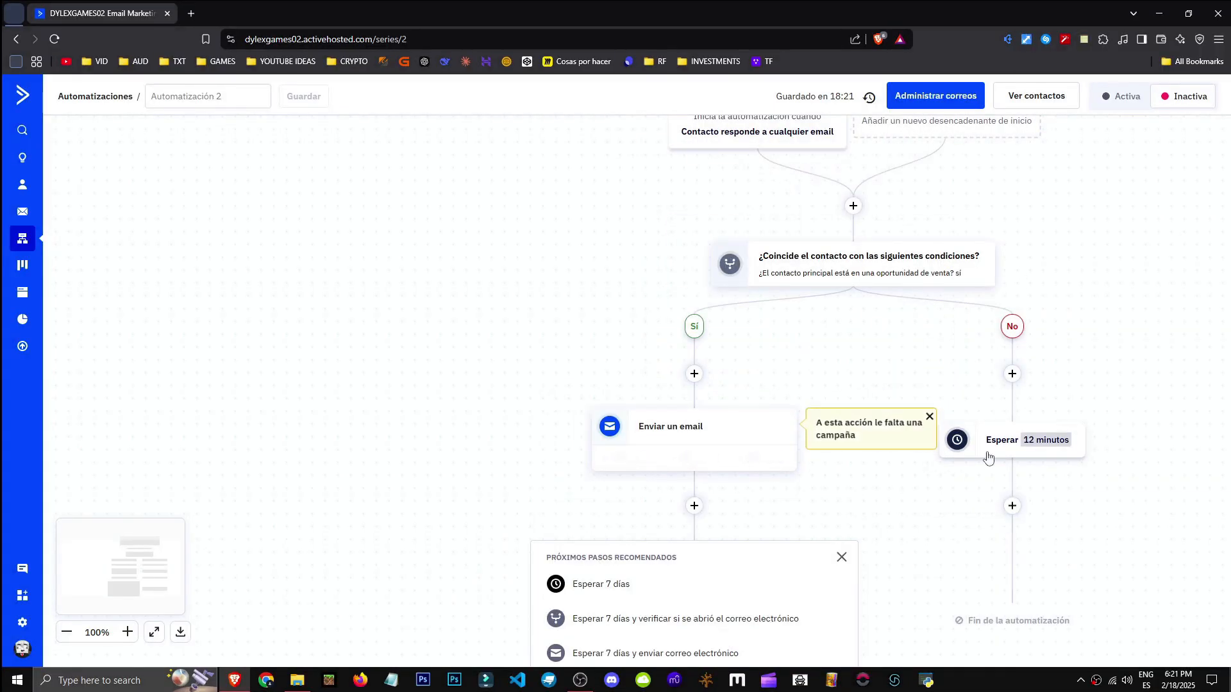
Examine the contact, CRM and workflow actions available after the wait in the No branch
{"action": "left_click_drag", "start_coordinate": [980, 517], "coordinate": [884, 459]}
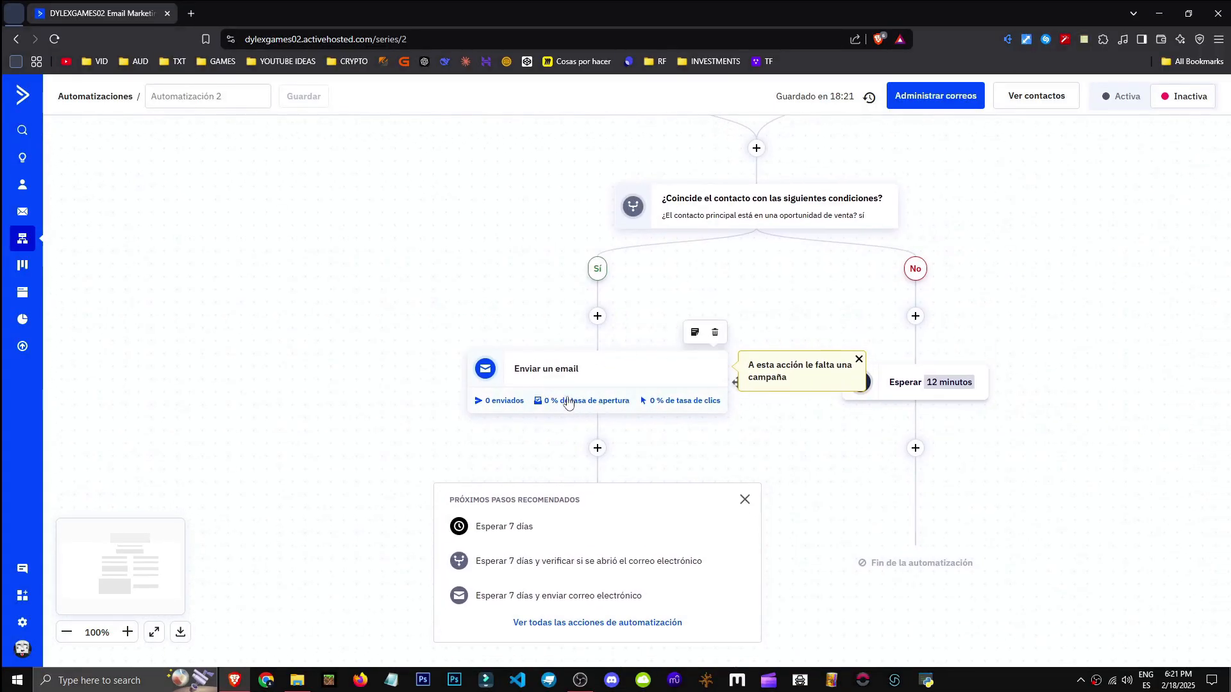
{"action": "left_click_drag", "start_coordinate": [890, 395], "coordinate": [906, 400]}
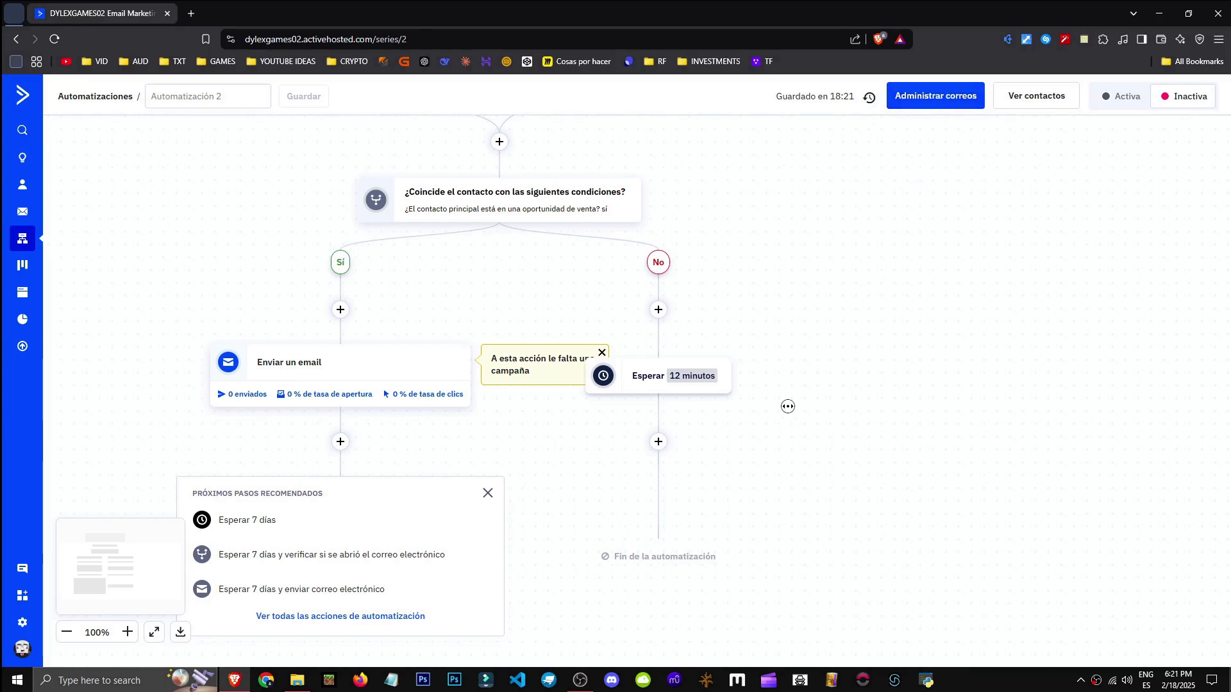
{"action": "left_click_drag", "start_coordinate": [432, 446], "coordinate": [538, 317]}
{"action": "left_click", "coordinate": [764, 313]}
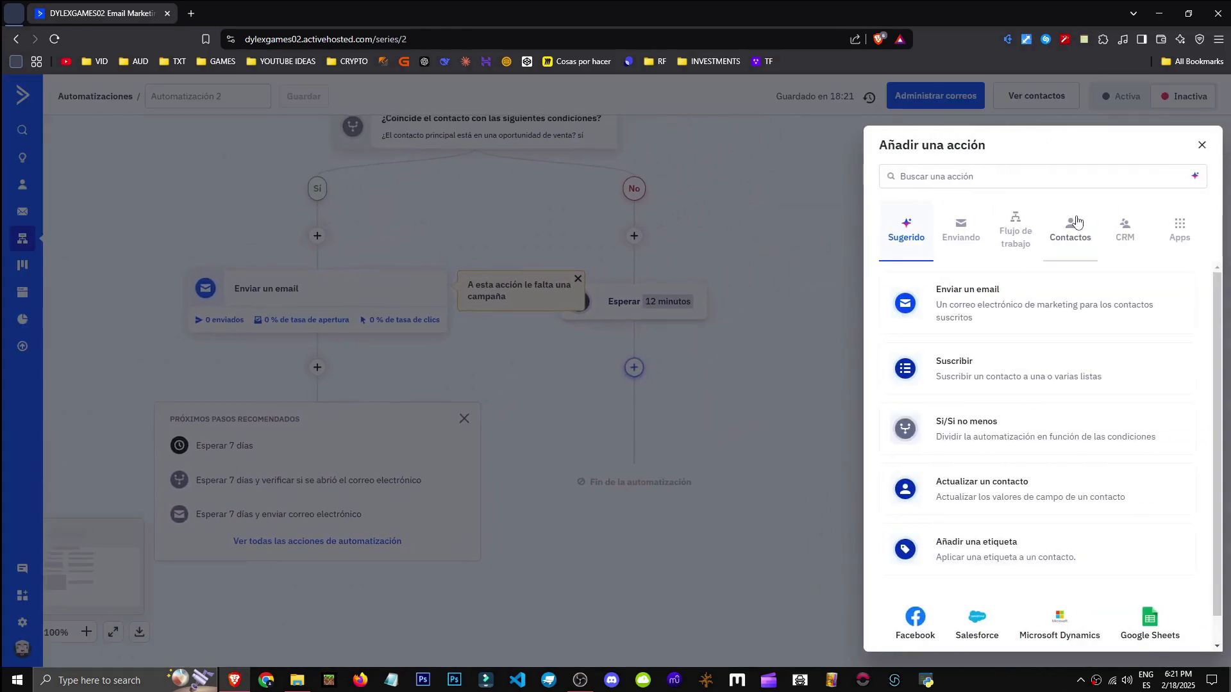
{"action": "left_click", "coordinate": [1070, 230]}
{"action": "scroll", "coordinate": [1019, 539], "scroll_direction": "down", "scroll_amount": 2}
{"action": "left_click", "coordinate": [1119, 256]}
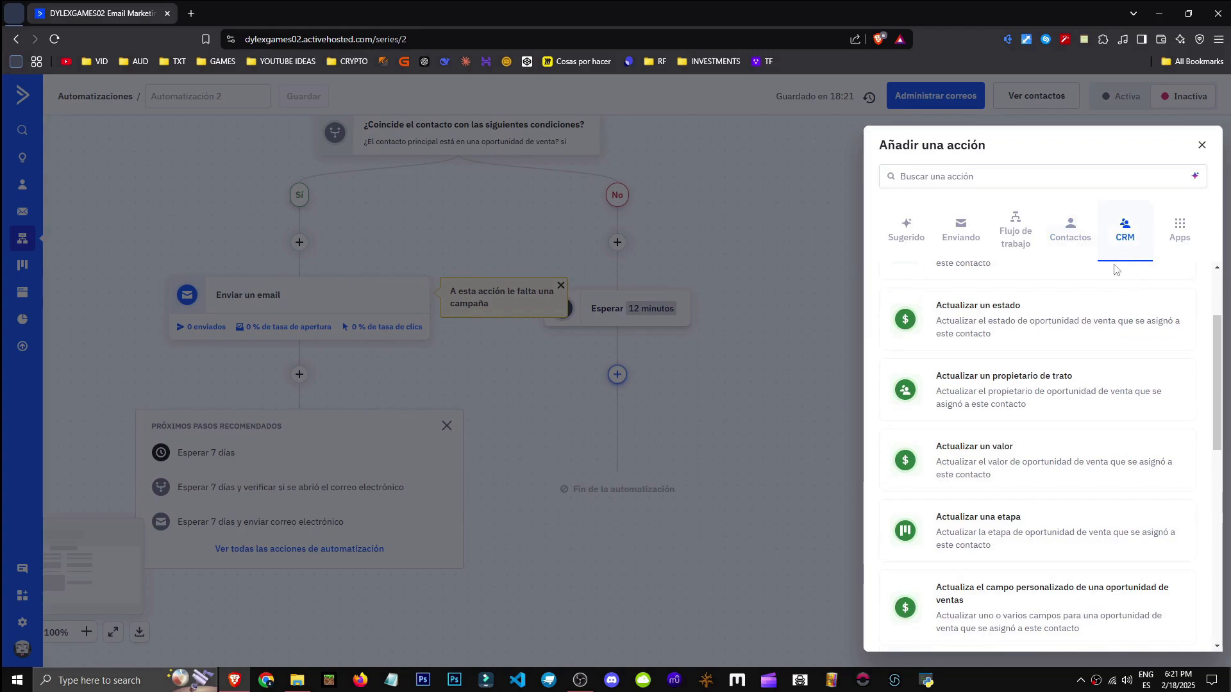
{"action": "scroll", "coordinate": [955, 538], "scroll_direction": "up", "scroll_amount": 3}
{"action": "left_click", "coordinate": [1015, 230]}
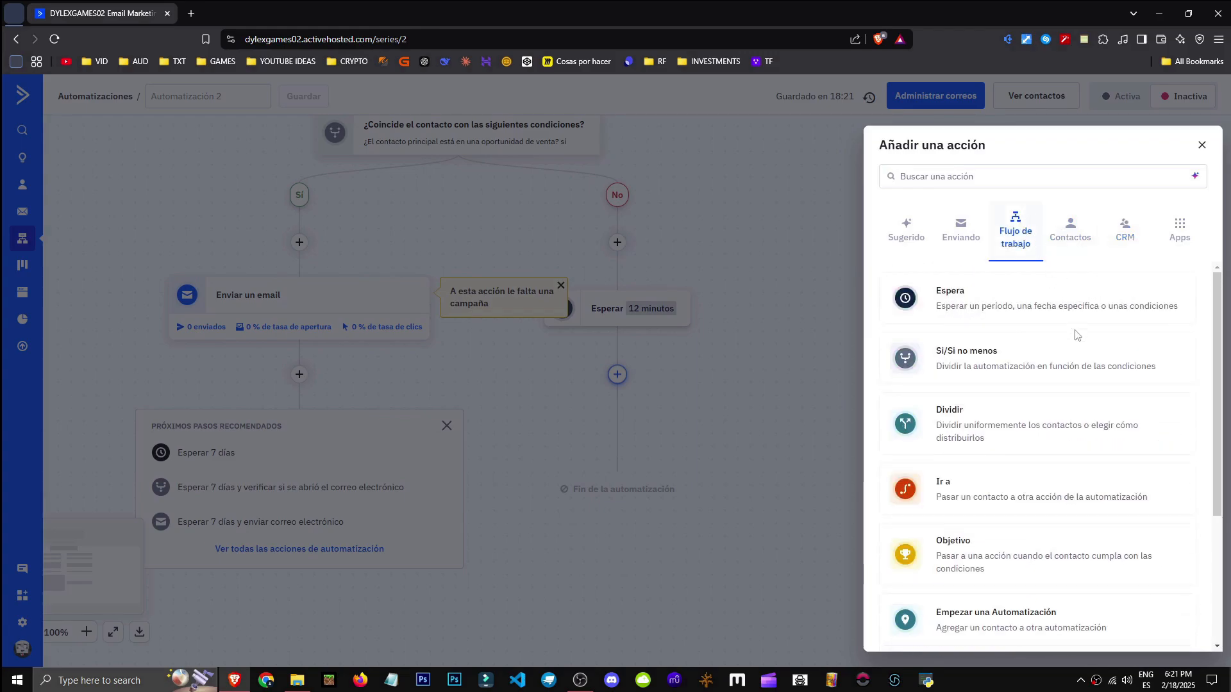
{"action": "scroll", "coordinate": [953, 449], "scroll_direction": "down", "scroll_amount": 2}
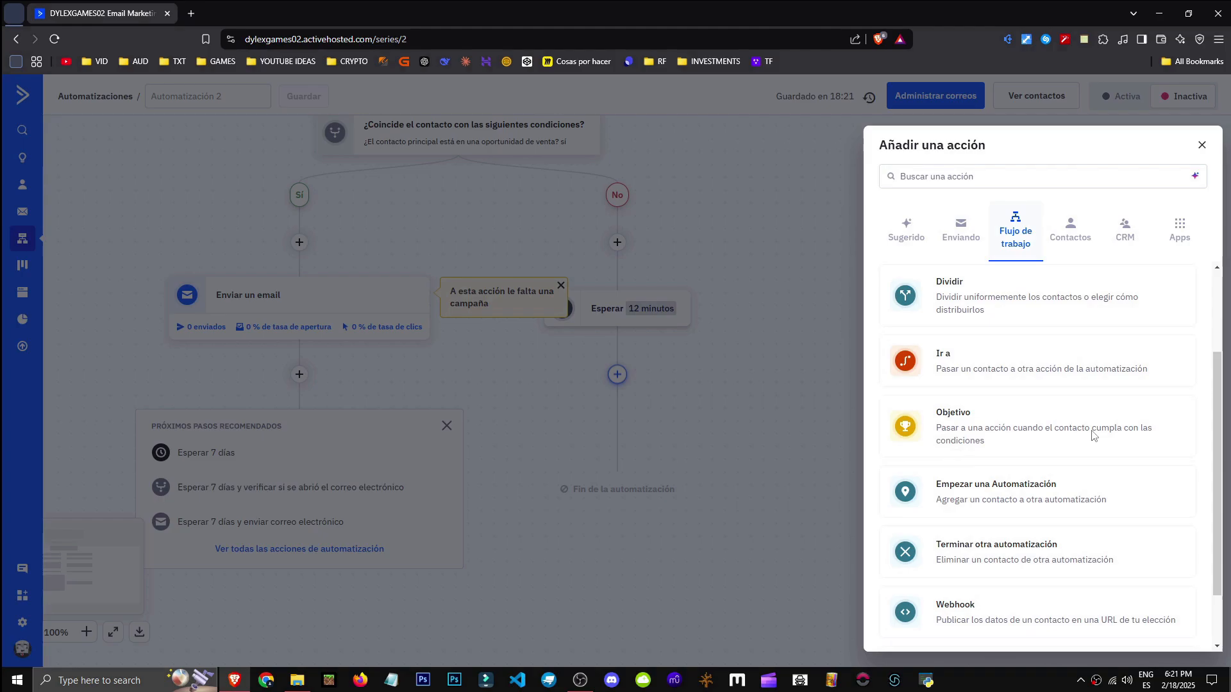
{"action": "scroll", "coordinate": [978, 522], "scroll_direction": "up", "scroll_amount": 2}
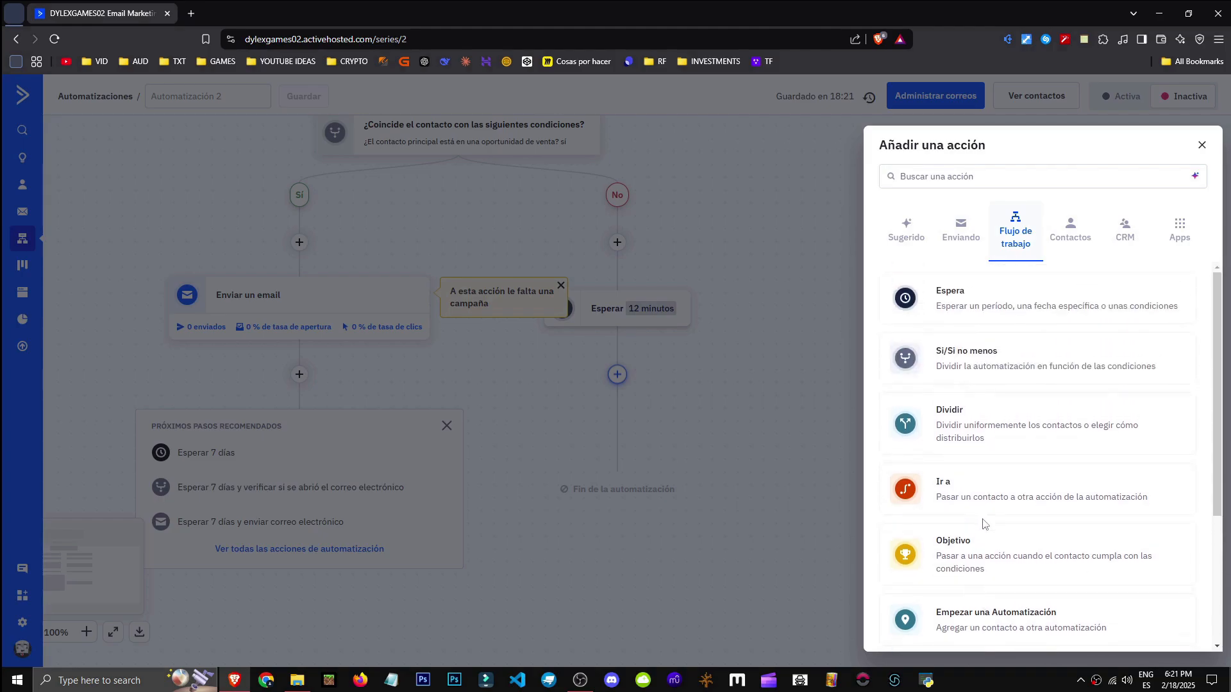
{"action": "scroll", "coordinate": [930, 556], "scroll_direction": "down", "scroll_amount": 3}
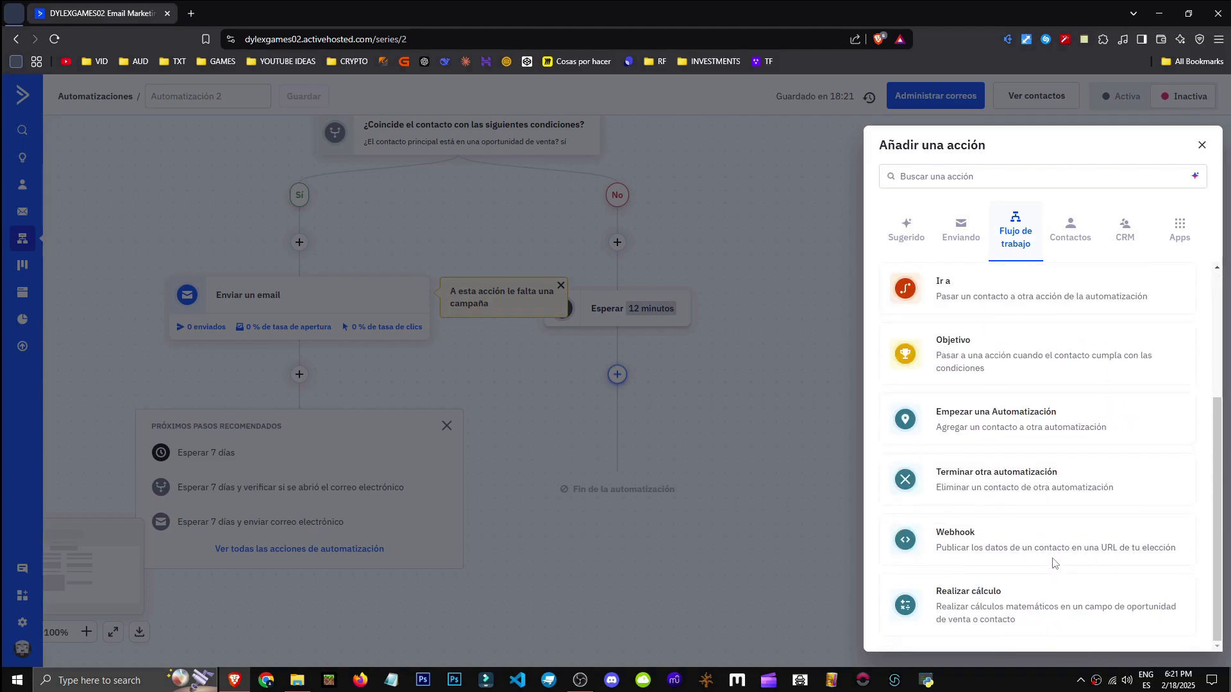
{"action": "scroll", "coordinate": [1039, 577], "scroll_direction": "up", "scroll_amount": 3}
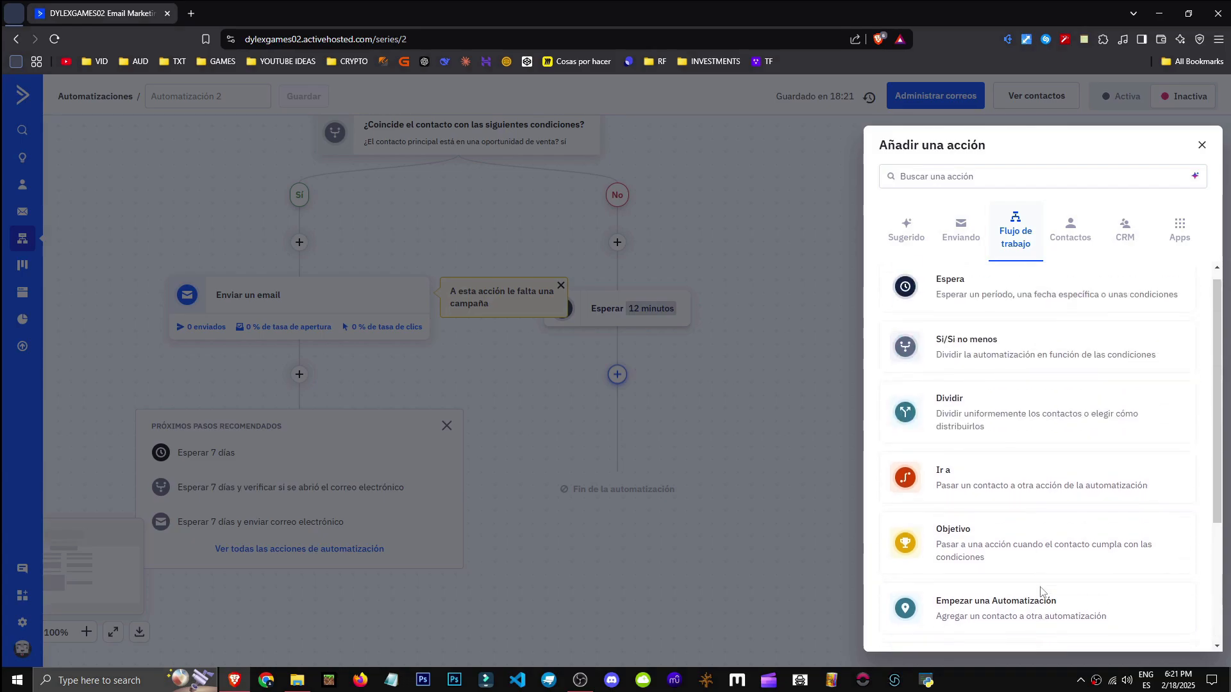
{"action": "left_click", "coordinate": [695, 332]}
Set the reply-triggered automation's status to Activa
{"action": "scroll", "coordinate": [694, 332], "scroll_direction": "down", "scroll_amount": 2}
{"action": "scroll", "coordinate": [785, 378], "scroll_direction": "up", "scroll_amount": 2}
{"action": "left_click_drag", "start_coordinate": [793, 259], "coordinate": [984, 428]}
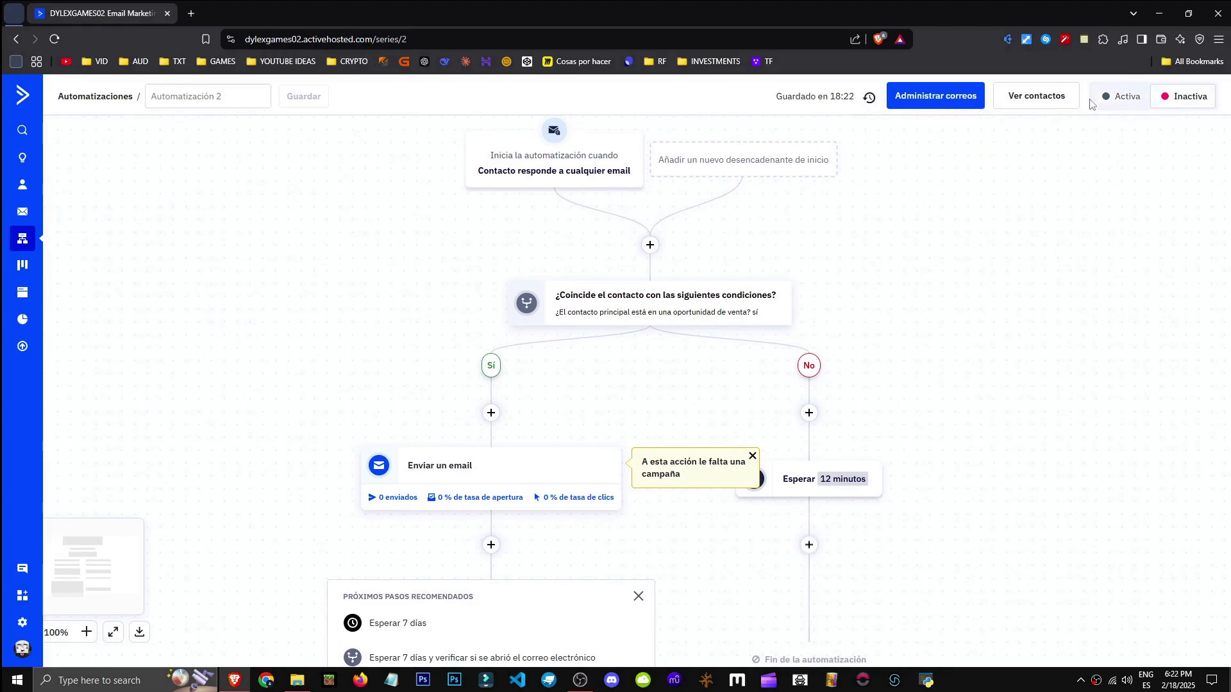
{"action": "left_click", "coordinate": [1122, 98]}
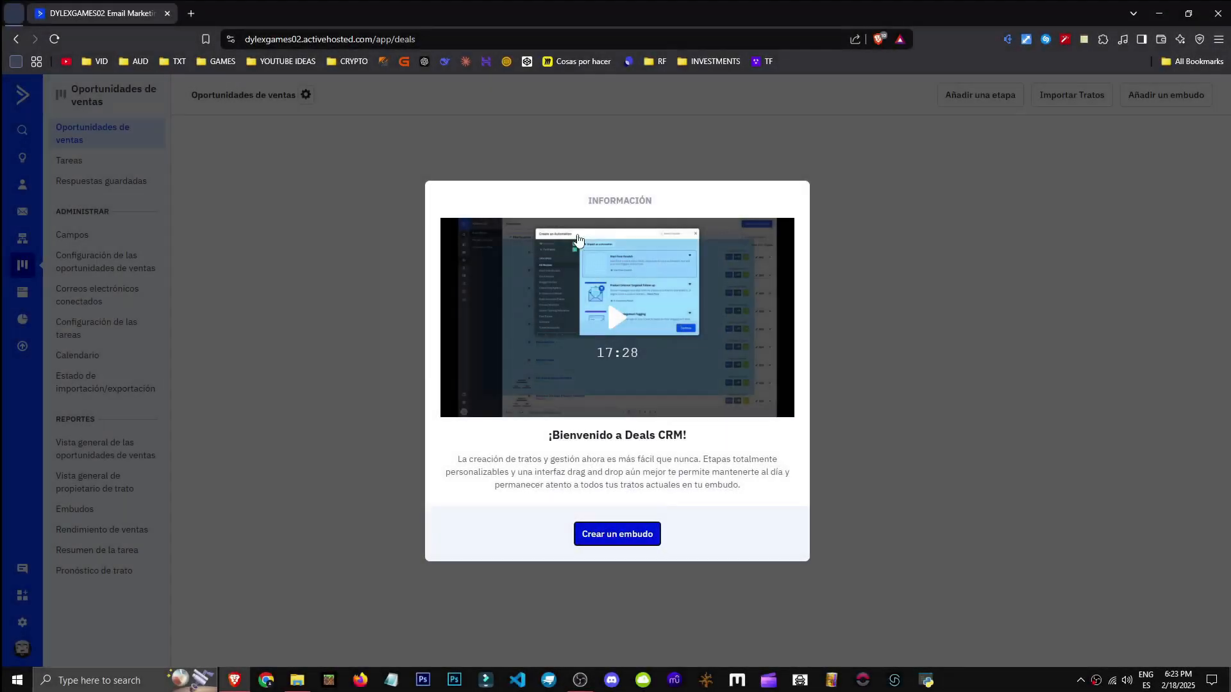
{"action": "left_click", "coordinate": [632, 538]}
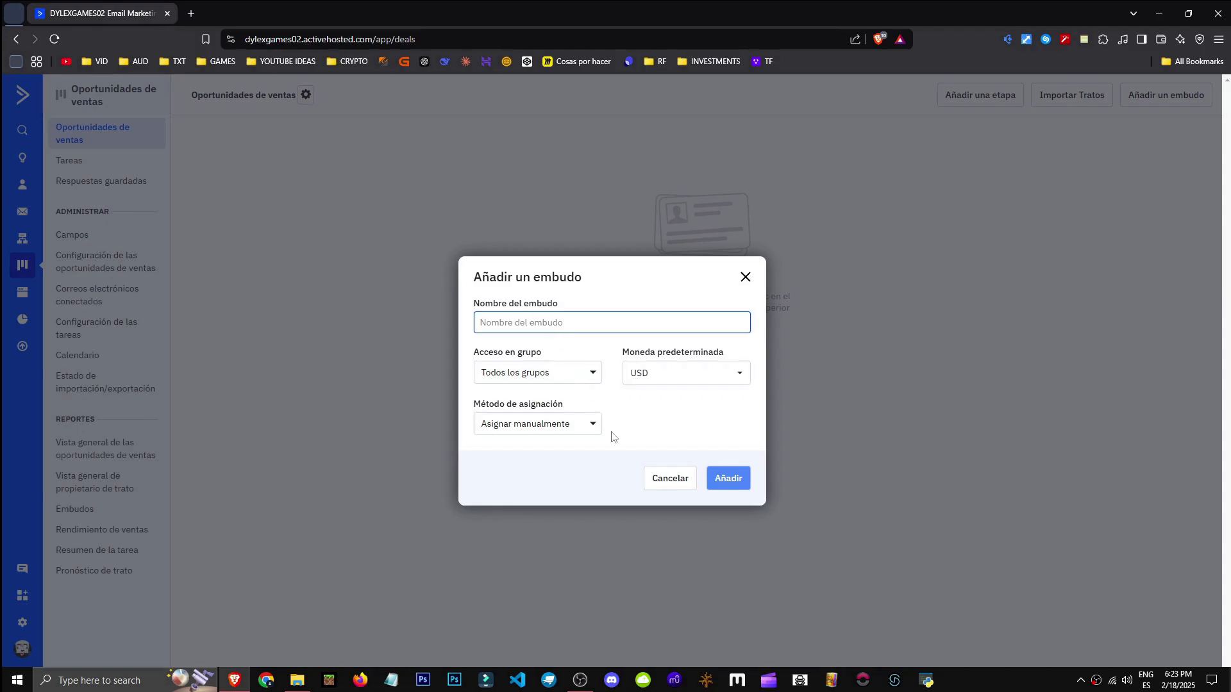
{"action": "left_click", "coordinate": [665, 480]}
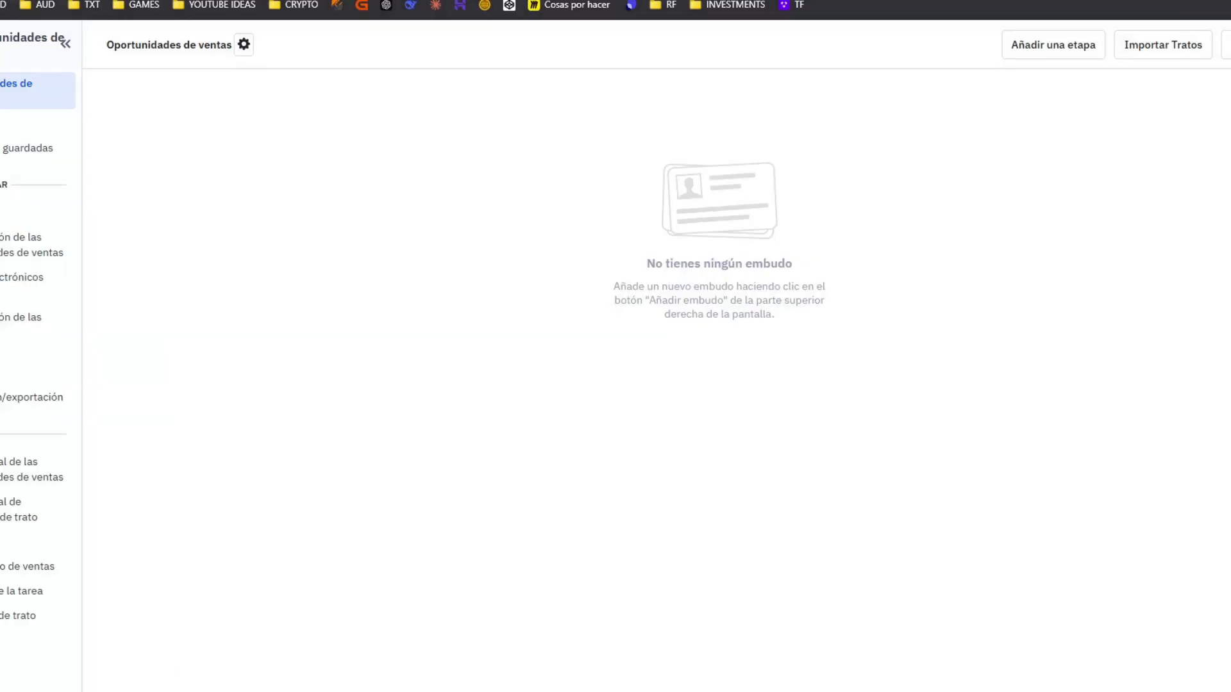
{"action": "left_click_drag", "start_coordinate": [849, 383], "coordinate": [428, 184]}
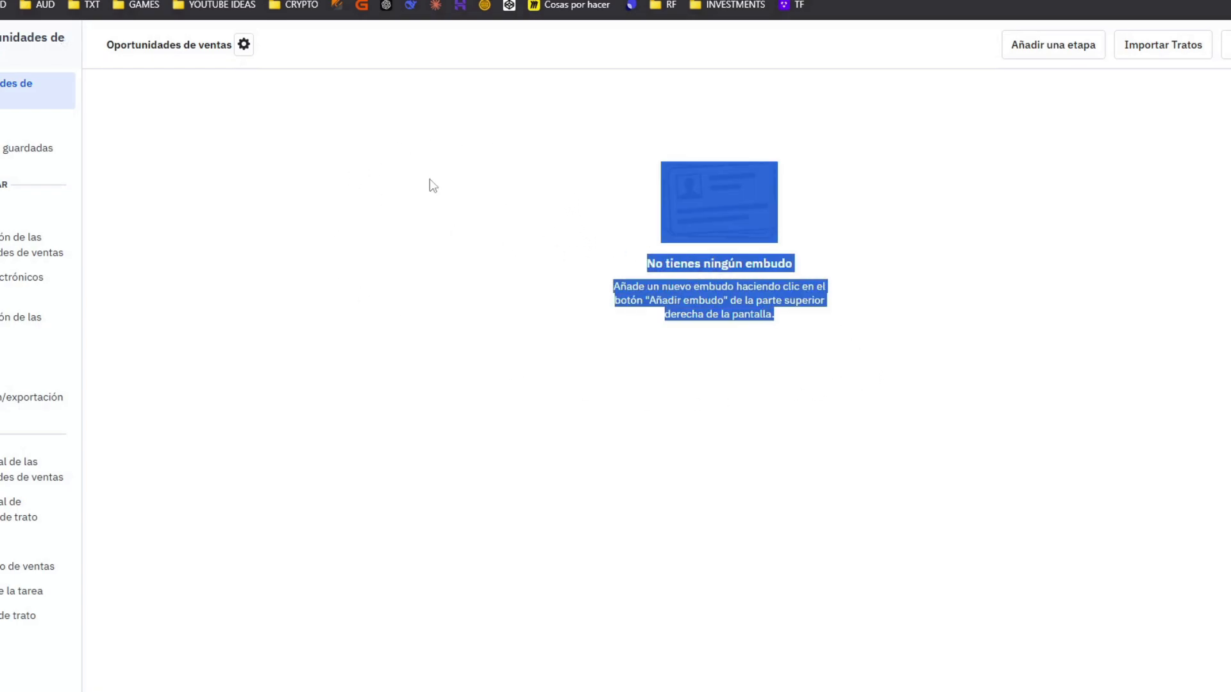
{"action": "left_click", "coordinate": [634, 300]}
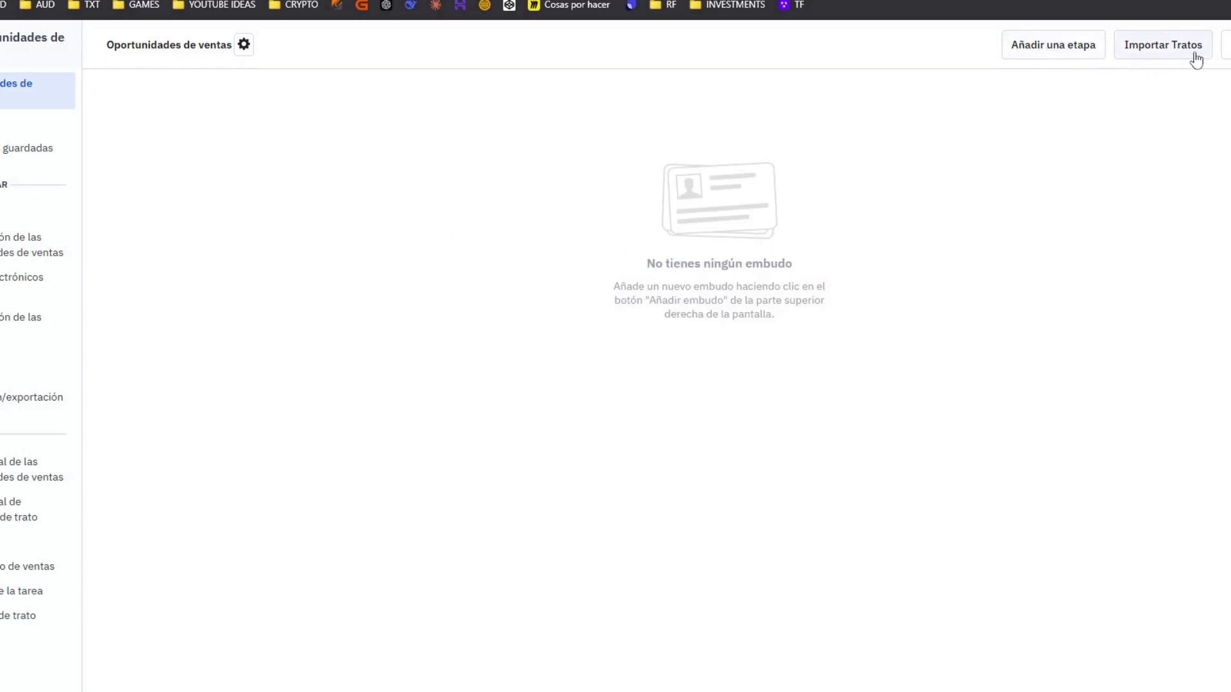
Create a sales funnel named potencial clients with access for Todos los grupos, currency USD and manual assignment
{"action": "left_click", "coordinate": [1165, 95]}
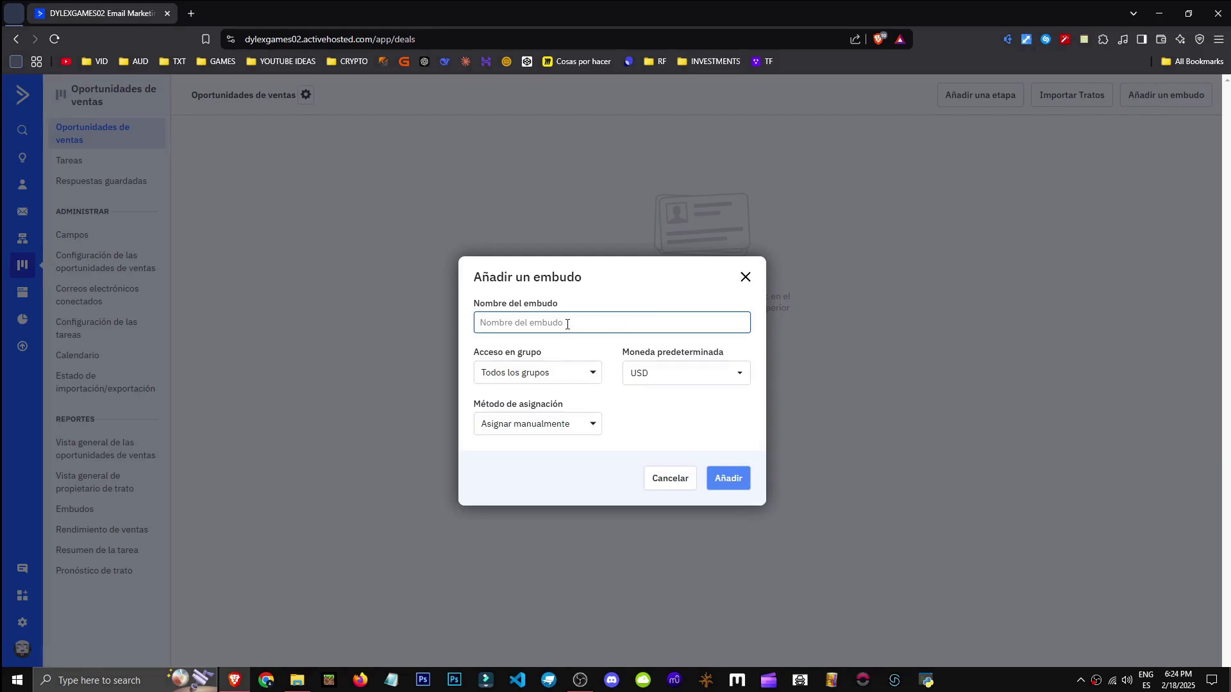
{"action": "type", "text": "clientes"}
{"action": "type", "text": "potencial"}
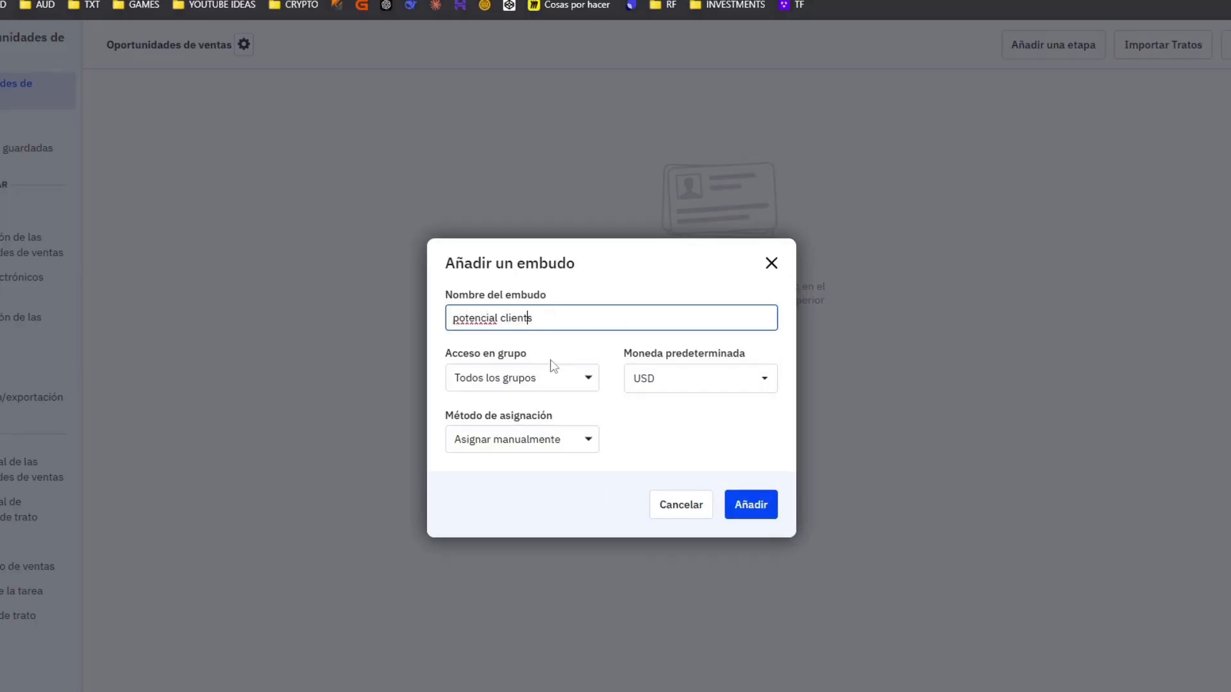
{"action": "left_click", "coordinate": [535, 381]}
{"action": "left_click", "coordinate": [535, 383]}
{"action": "left_click", "coordinate": [507, 386]}
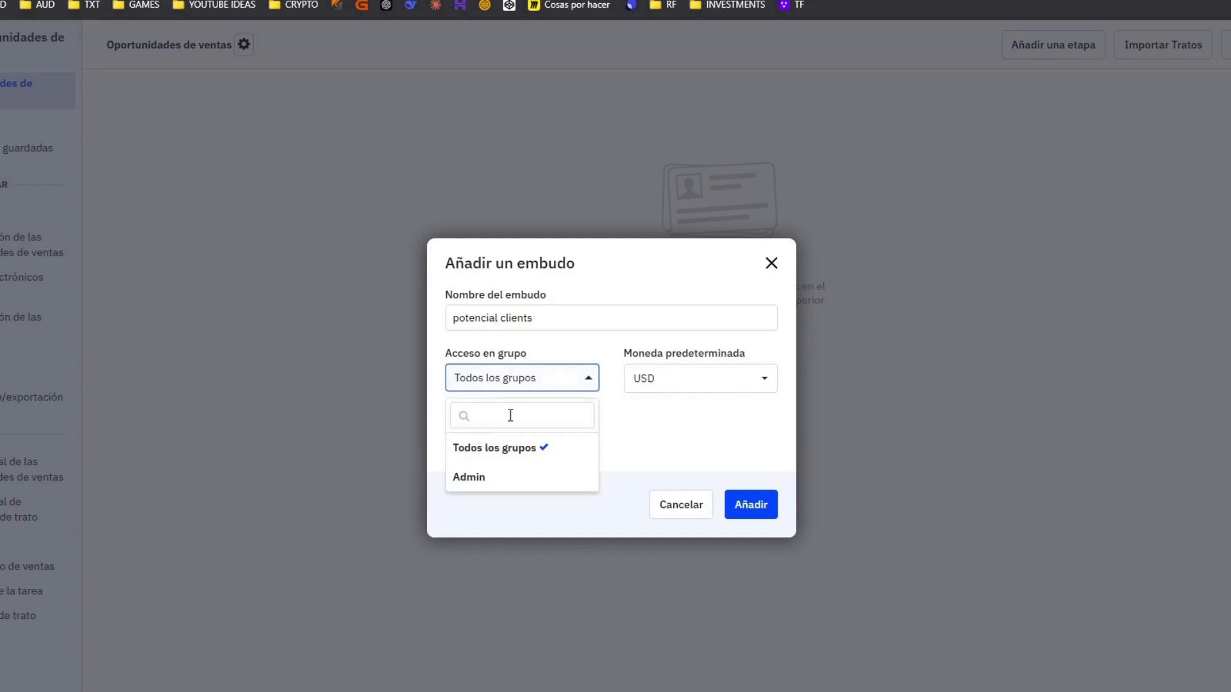
{"action": "left_click", "coordinate": [749, 510]}
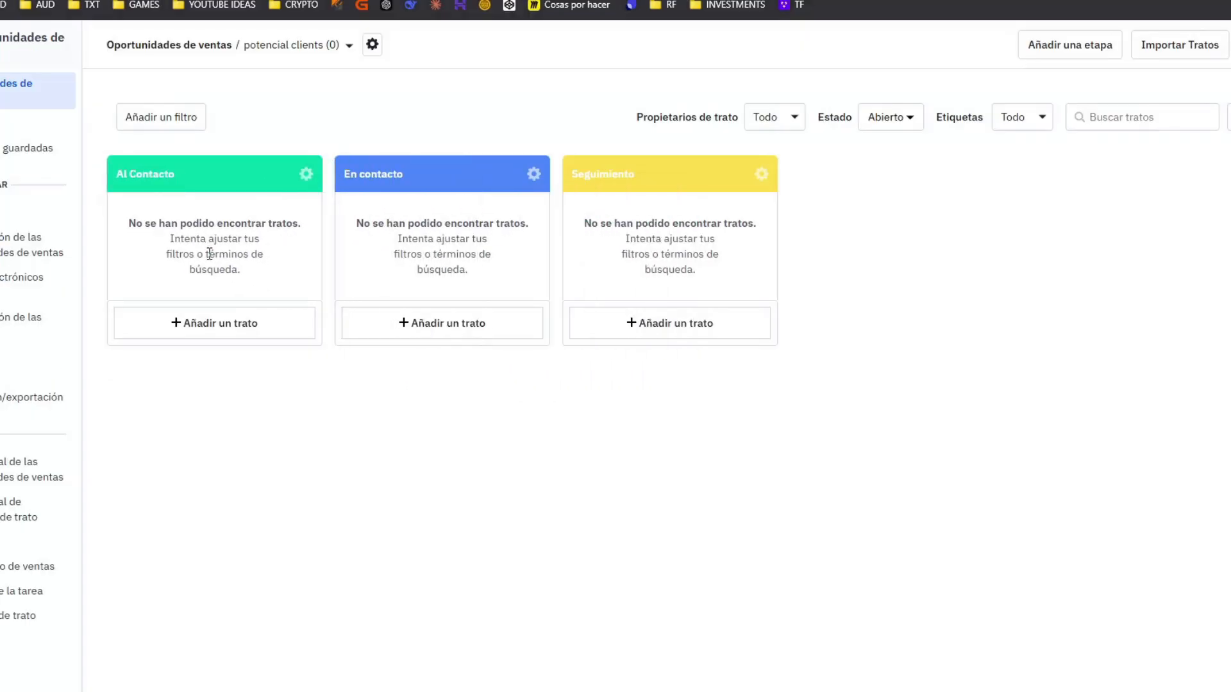
Add a deal titled a, worth 100 USD, to the Al Contacto stage of the potencial clients funnel
{"action": "left_click_drag", "start_coordinate": [130, 219], "coordinate": [254, 285]}
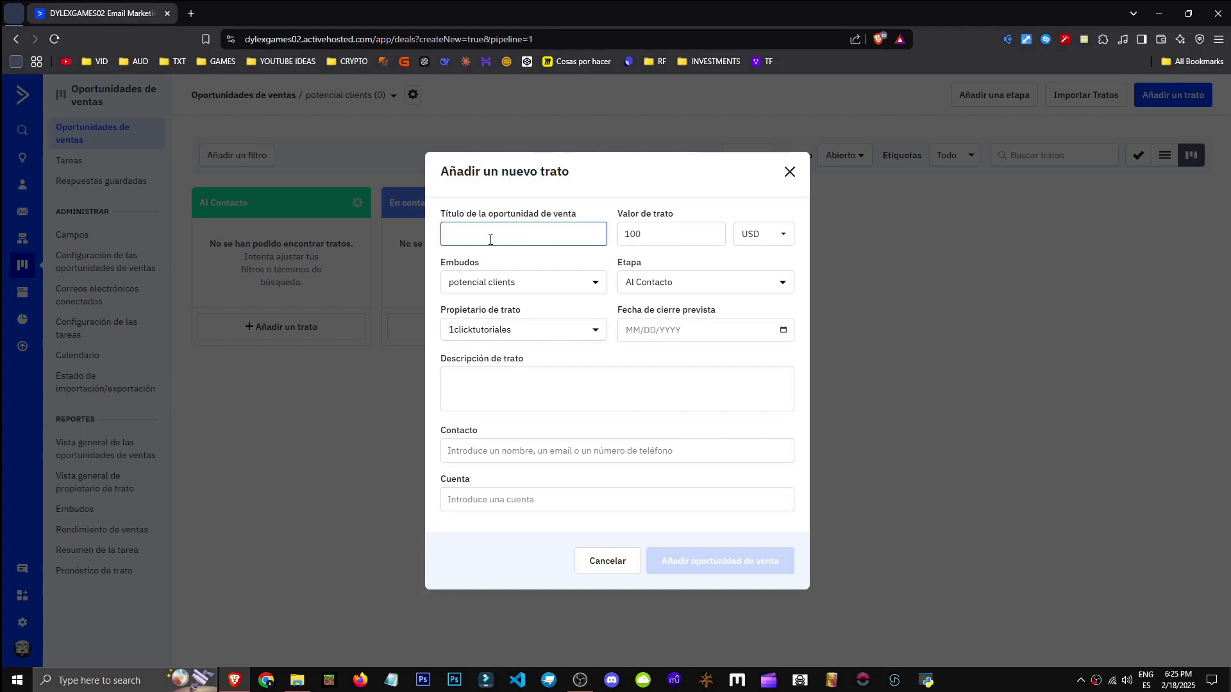
{"action": "type", "text": "a"}
{"action": "left_click", "coordinate": [448, 385]}
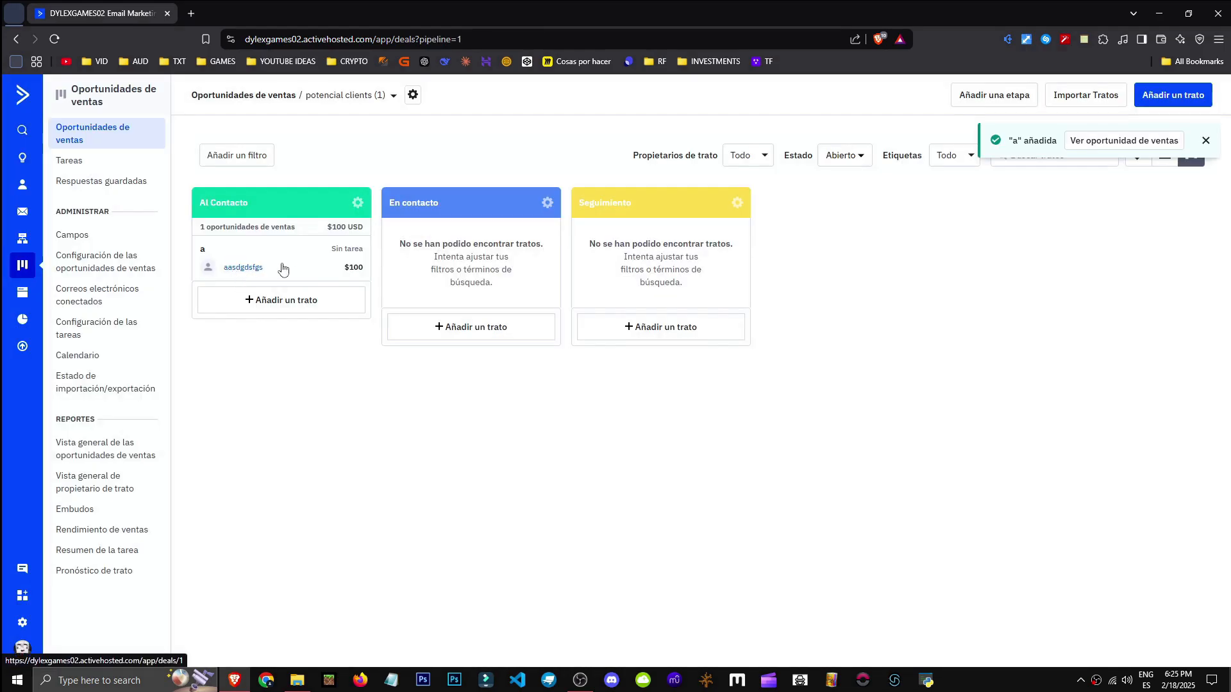
{"action": "left_click_drag", "start_coordinate": [282, 268], "coordinate": [231, 234]}
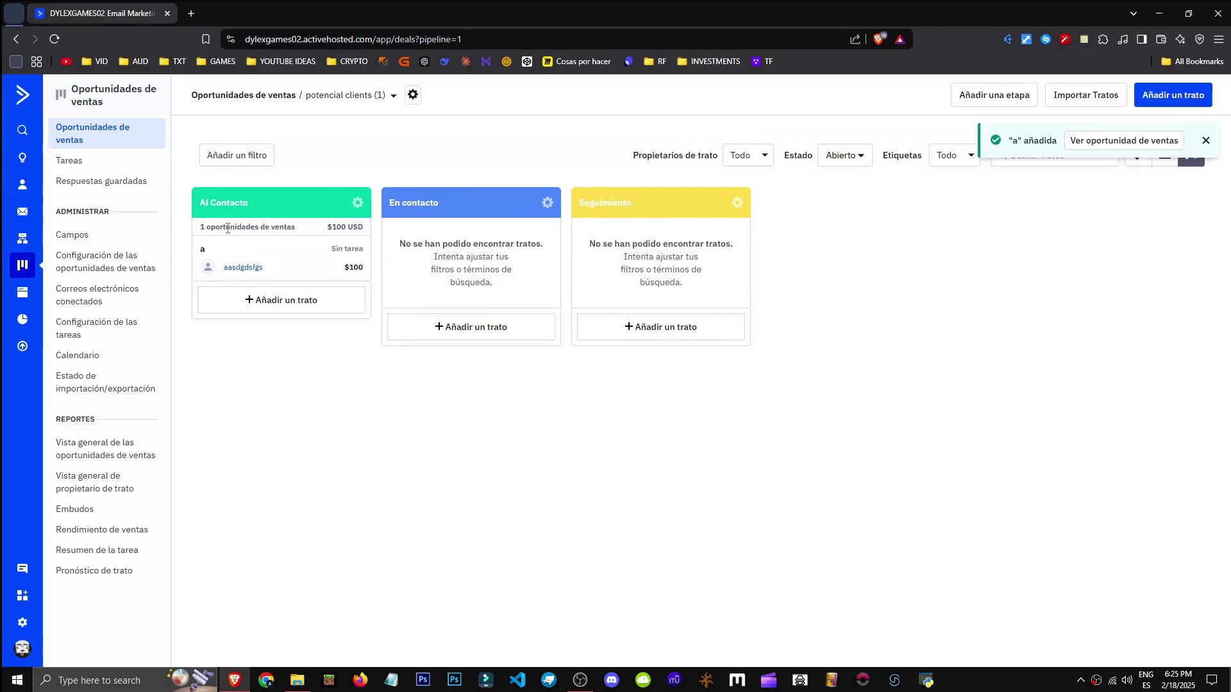
{"action": "left_click_drag", "start_coordinate": [459, 212], "coordinate": [500, 224]}
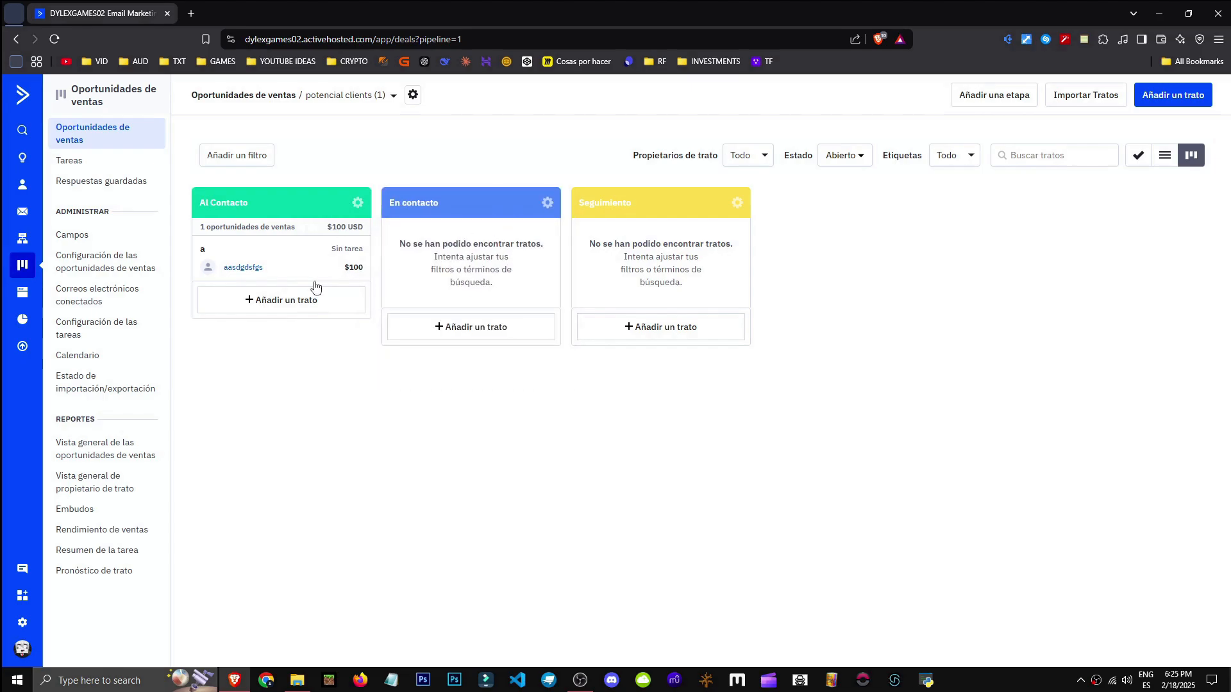
Move deal a from the Al Contacto stage to the Seguimiento stage
{"action": "left_click_drag", "start_coordinate": [315, 287], "coordinate": [654, 275]}
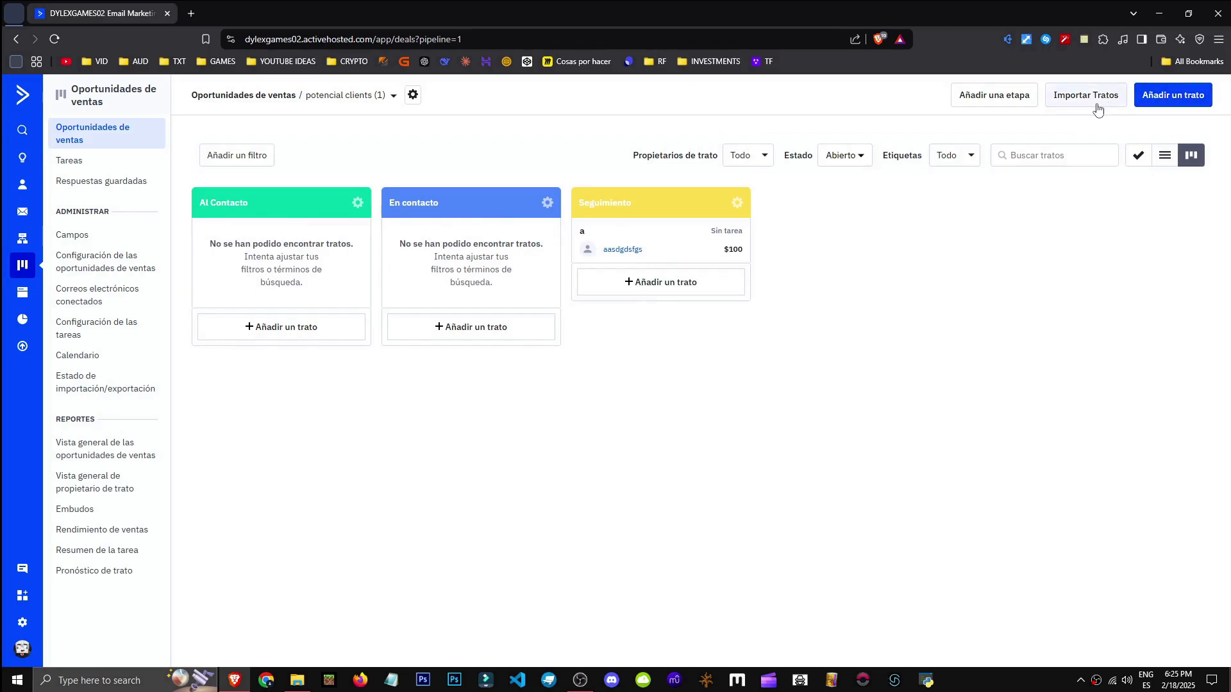
{"action": "left_click", "coordinate": [1169, 97]}
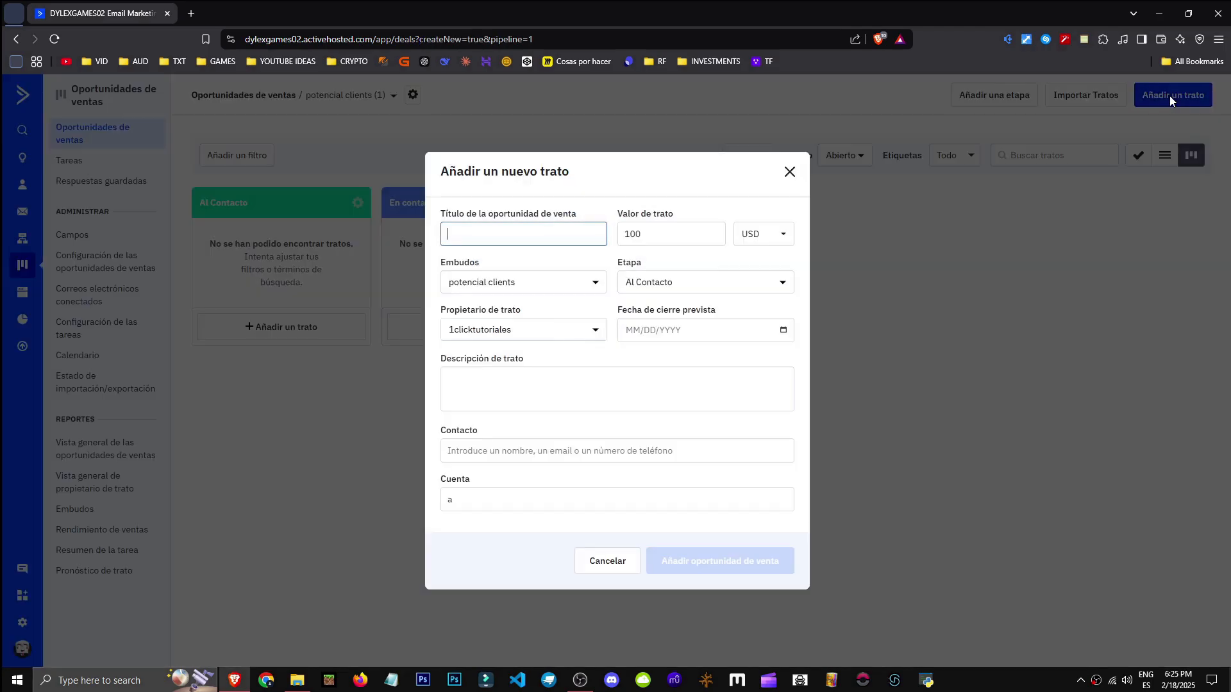
{"action": "left_click", "coordinate": [790, 172]}
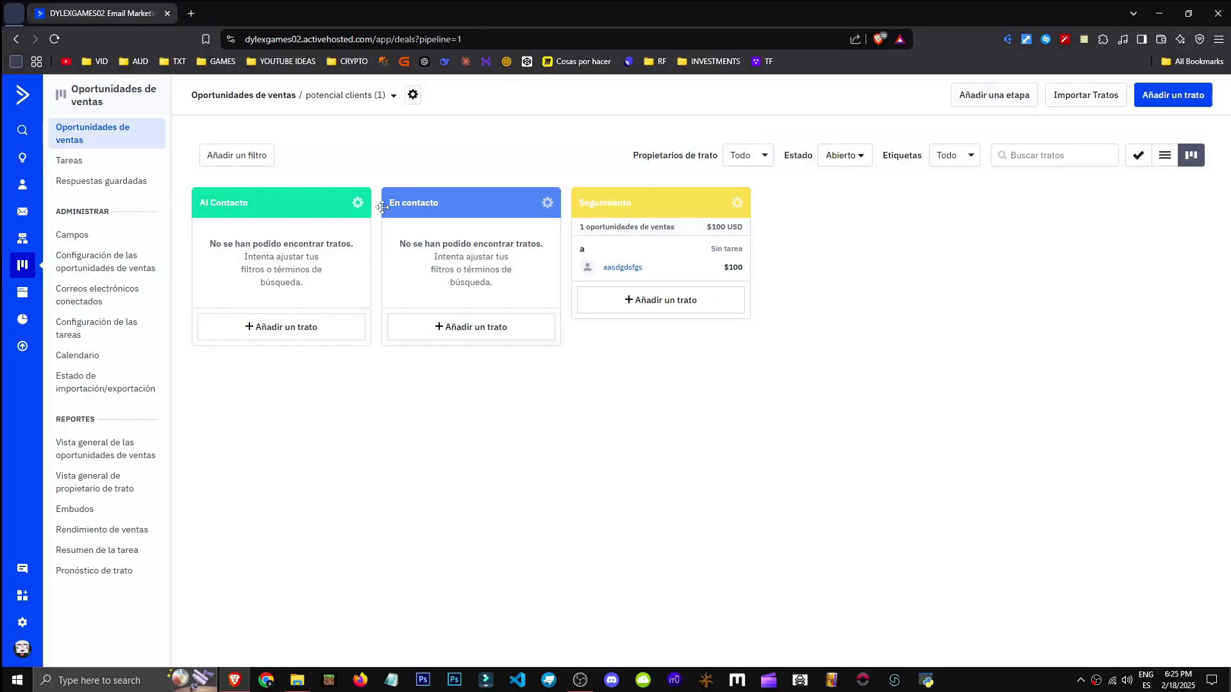
Add a stage named VENTA to the funnel and move deal a into it
{"action": "left_click", "coordinate": [1012, 95]}
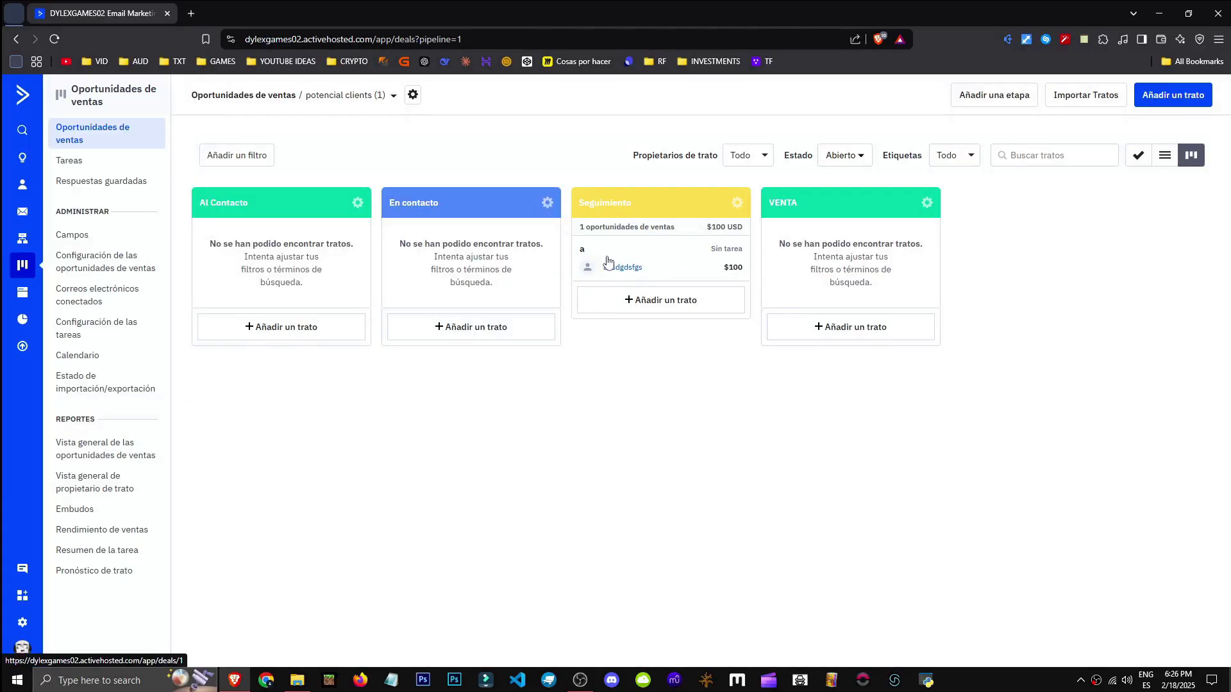
{"action": "left_click_drag", "start_coordinate": [609, 262], "coordinate": [813, 277]}
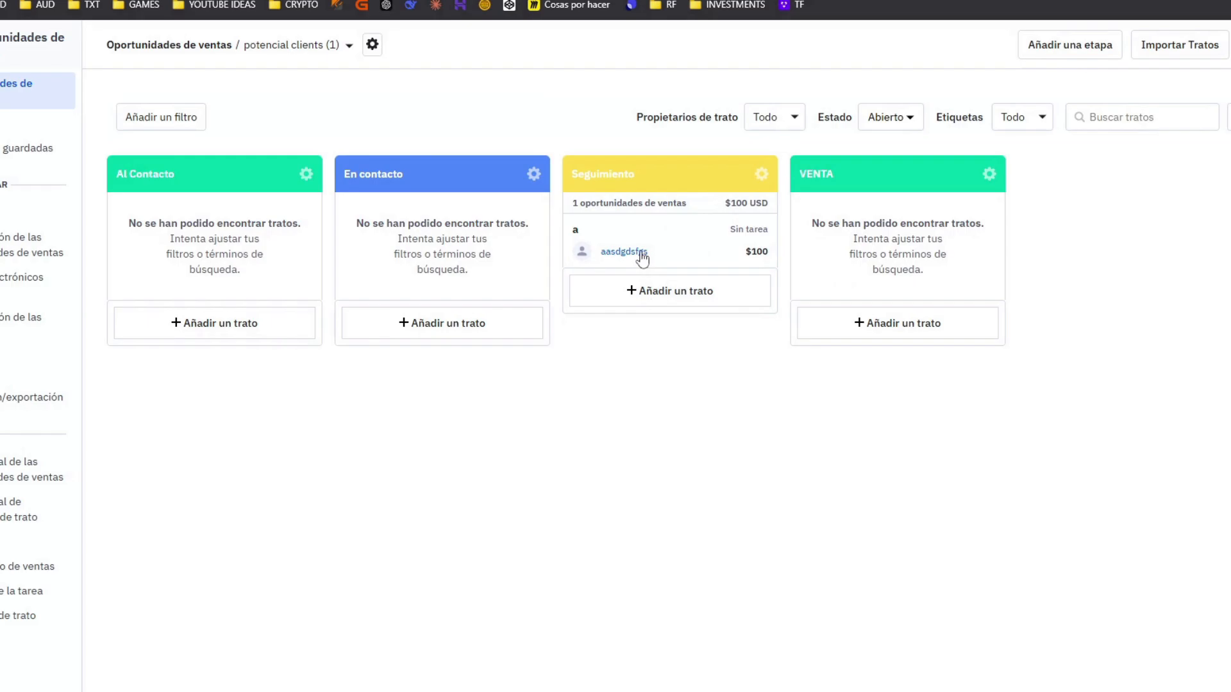
{"action": "left_click_drag", "start_coordinate": [642, 258], "coordinate": [909, 220]}
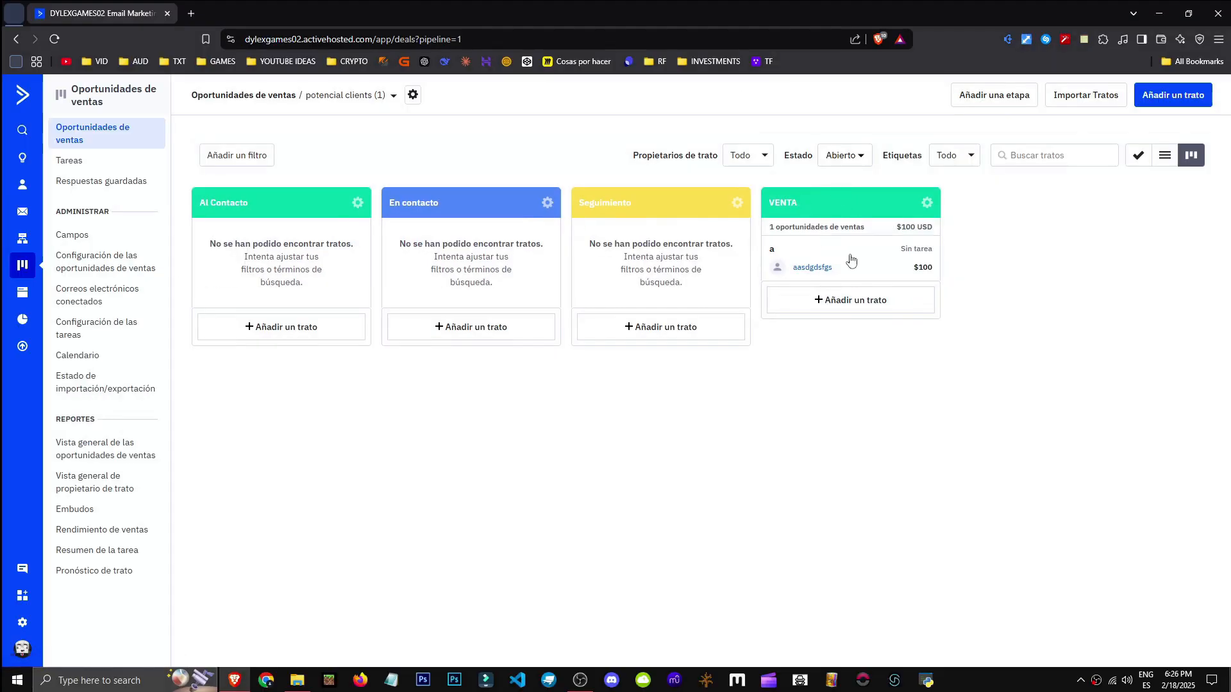
Review the deal summary in the VENTA stage and open the sales opportunities' Tareas page
{"action": "left_click_drag", "start_coordinate": [787, 227], "coordinate": [875, 230]}
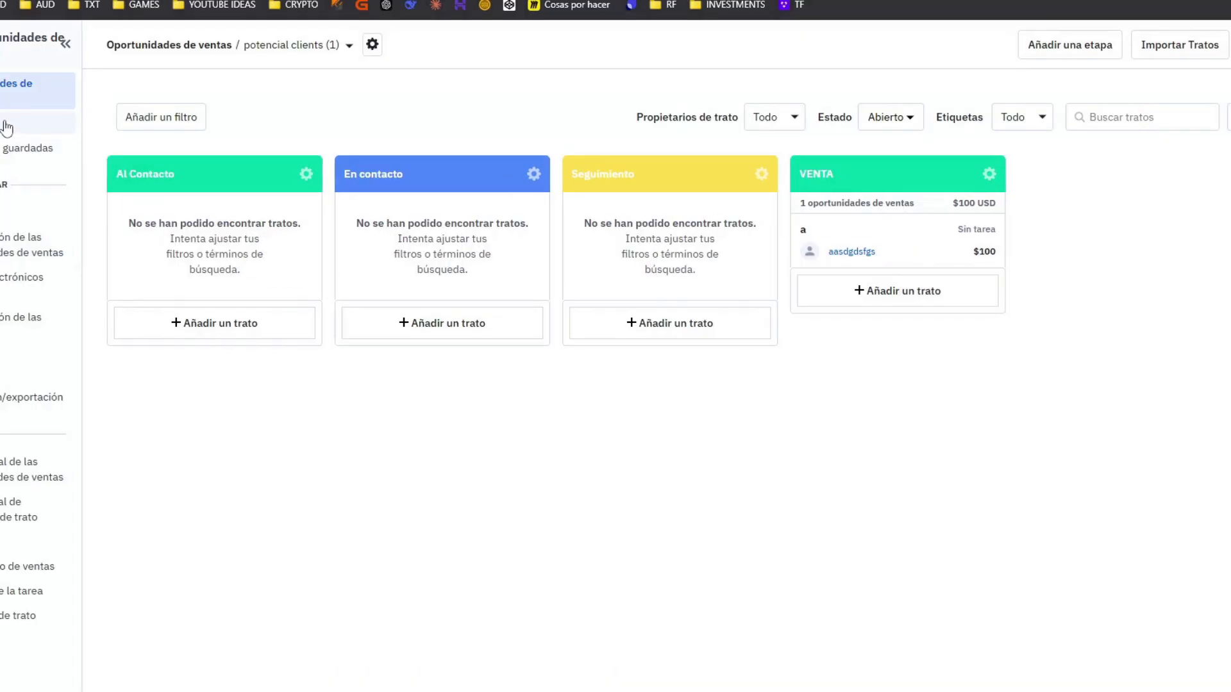
{"action": "left_click", "coordinate": [106, 161]}
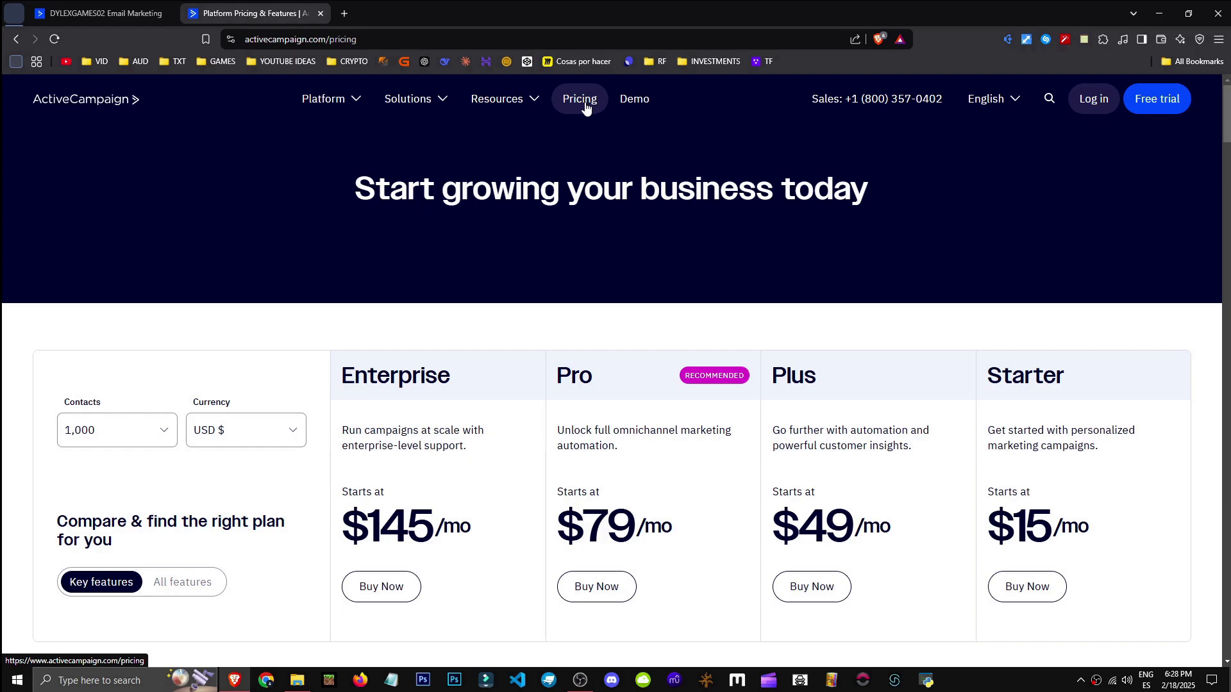
Examine the prices and key features of the Enterprise, Pro, Plus and Starter plans on the ActiveCampaign pricing website
{"action": "scroll", "coordinate": [859, 378], "scroll_direction": "down", "scroll_amount": 10}
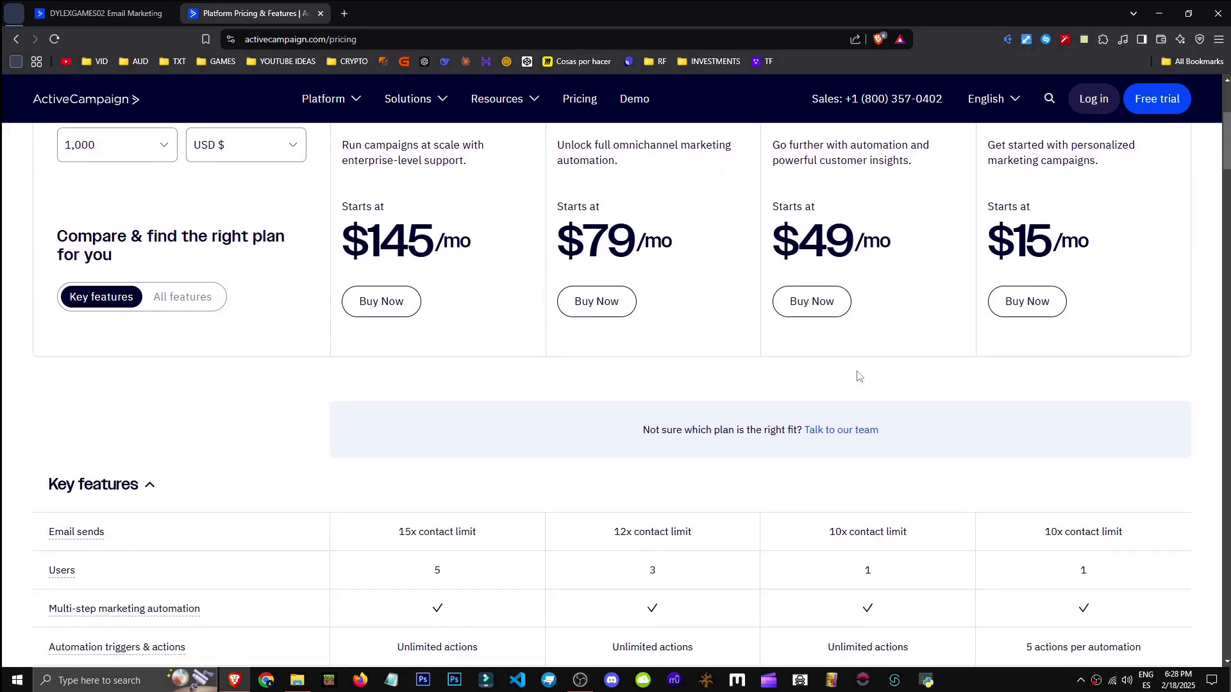
{"action": "scroll", "coordinate": [860, 379], "scroll_direction": "down", "scroll_amount": 4}
{"action": "scroll", "coordinate": [983, 448], "scroll_direction": "up", "scroll_amount": 12}
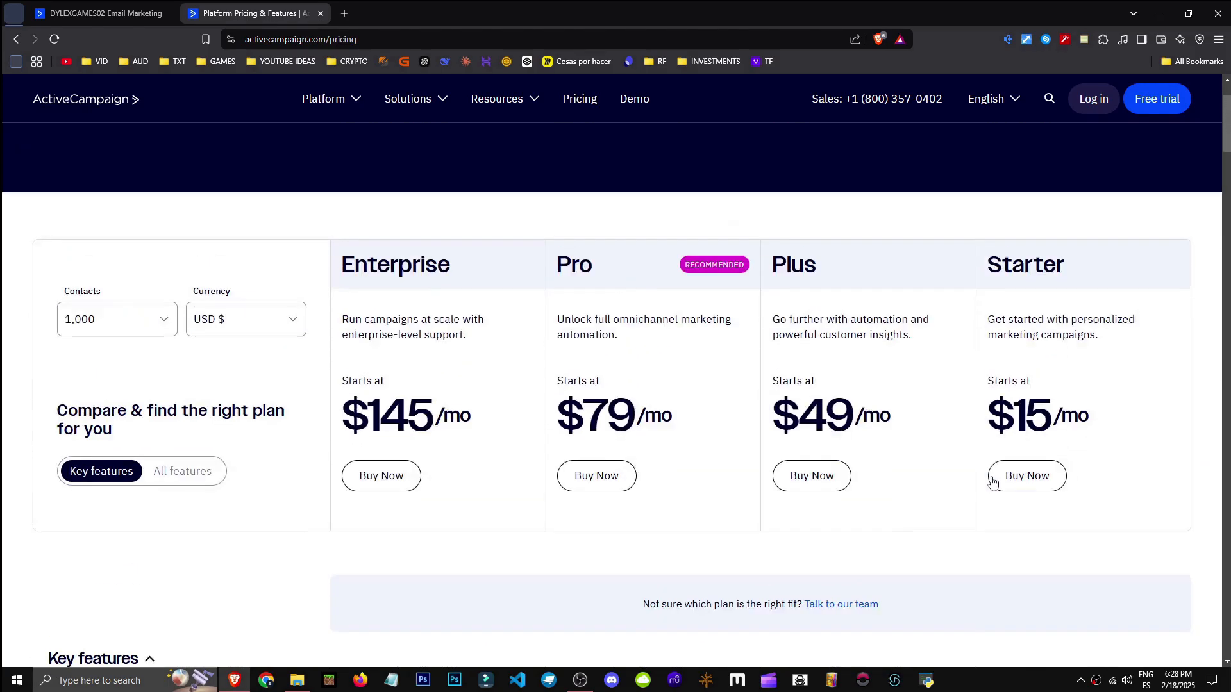
{"action": "scroll", "coordinate": [981, 473], "scroll_direction": "down", "scroll_amount": 4}
{"action": "scroll", "coordinate": [1001, 491], "scroll_direction": "up", "scroll_amount": 3}
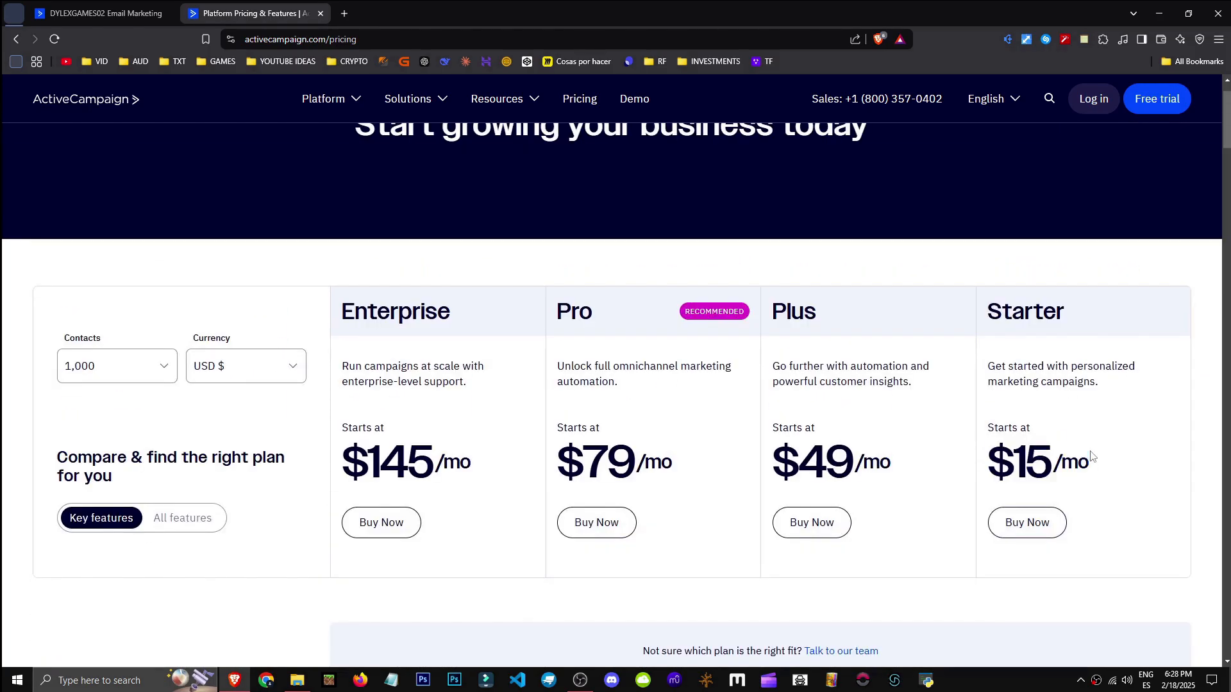
{"action": "scroll", "coordinate": [1001, 492], "scroll_direction": "down", "scroll_amount": 1}
{"action": "left_click_drag", "start_coordinate": [773, 299], "coordinate": [892, 403]}
{"action": "left_click_drag", "start_coordinate": [537, 329], "coordinate": [703, 415]}
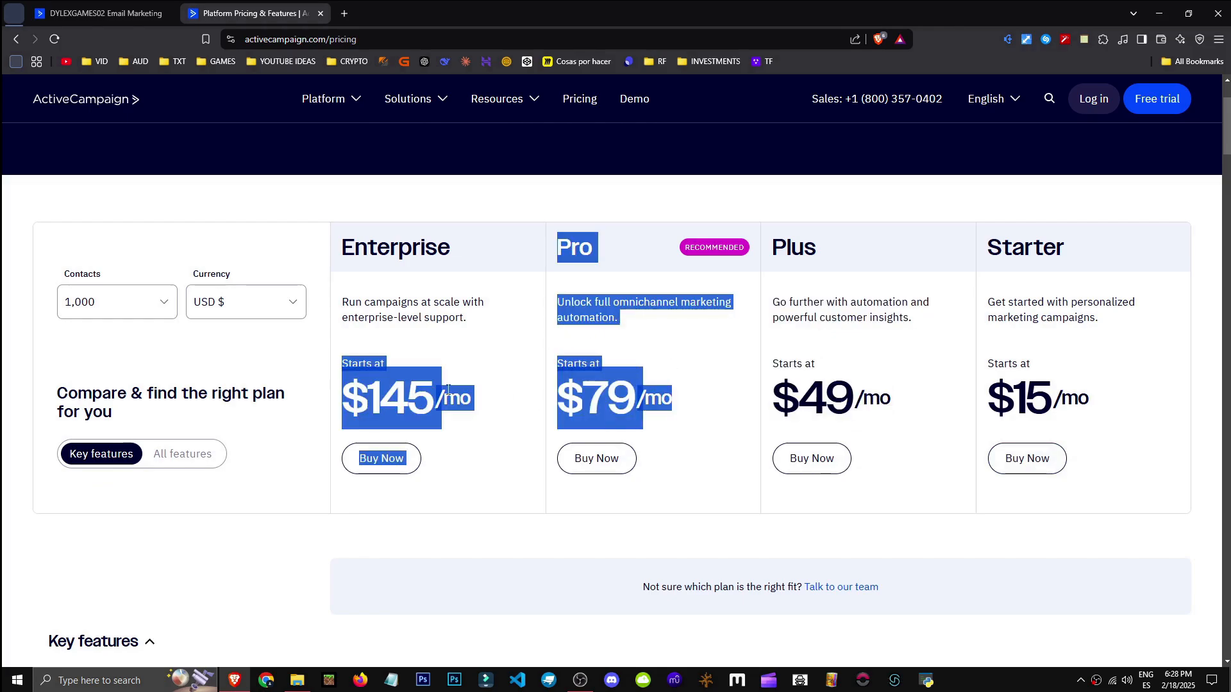
Compare the plan prices for 10,000, >50,000 and 50,000 contacts, and set the contact count back to 1,000
{"action": "left_click", "coordinate": [506, 411]}
{"action": "left_click_drag", "start_coordinate": [478, 408], "coordinate": [327, 405]}
{"action": "left_click", "coordinate": [167, 360]}
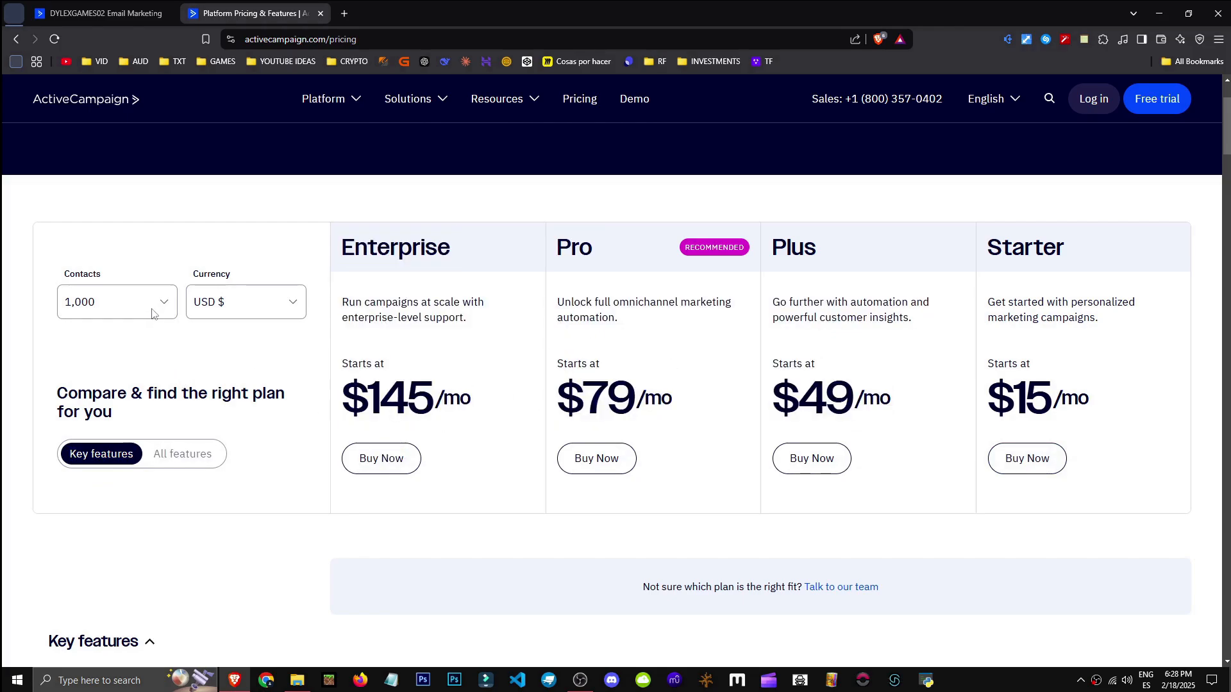
{"action": "left_click", "coordinate": [155, 311]}
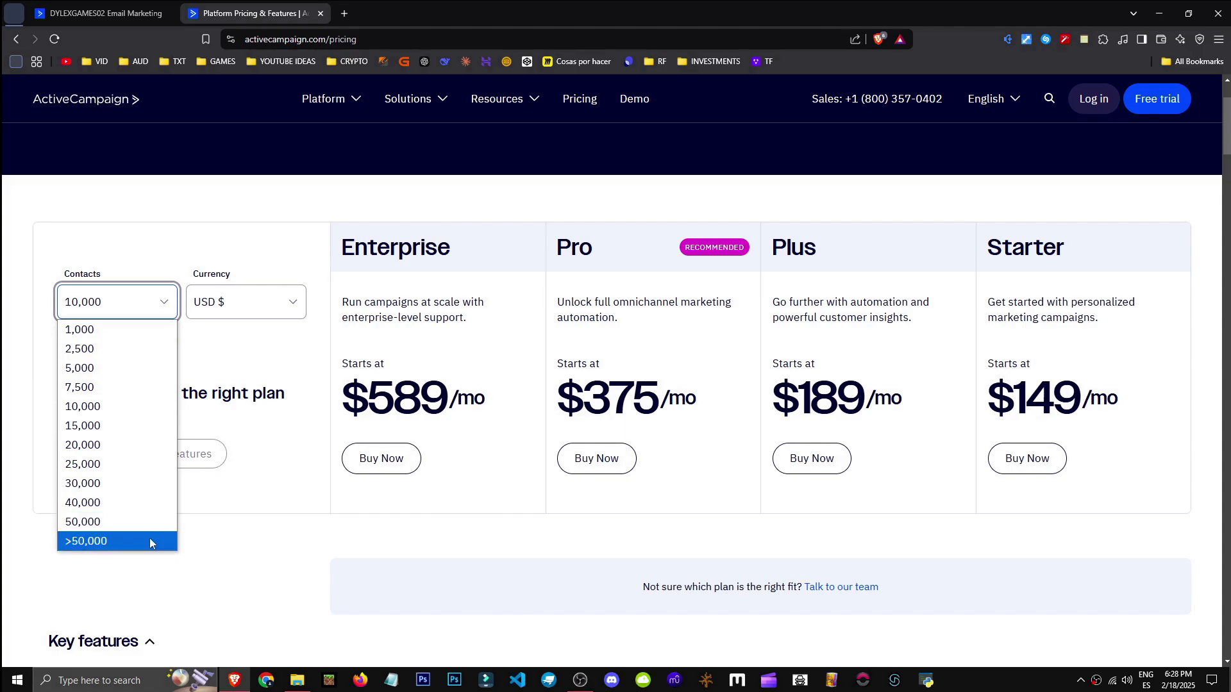
{"action": "left_click", "coordinate": [150, 542]}
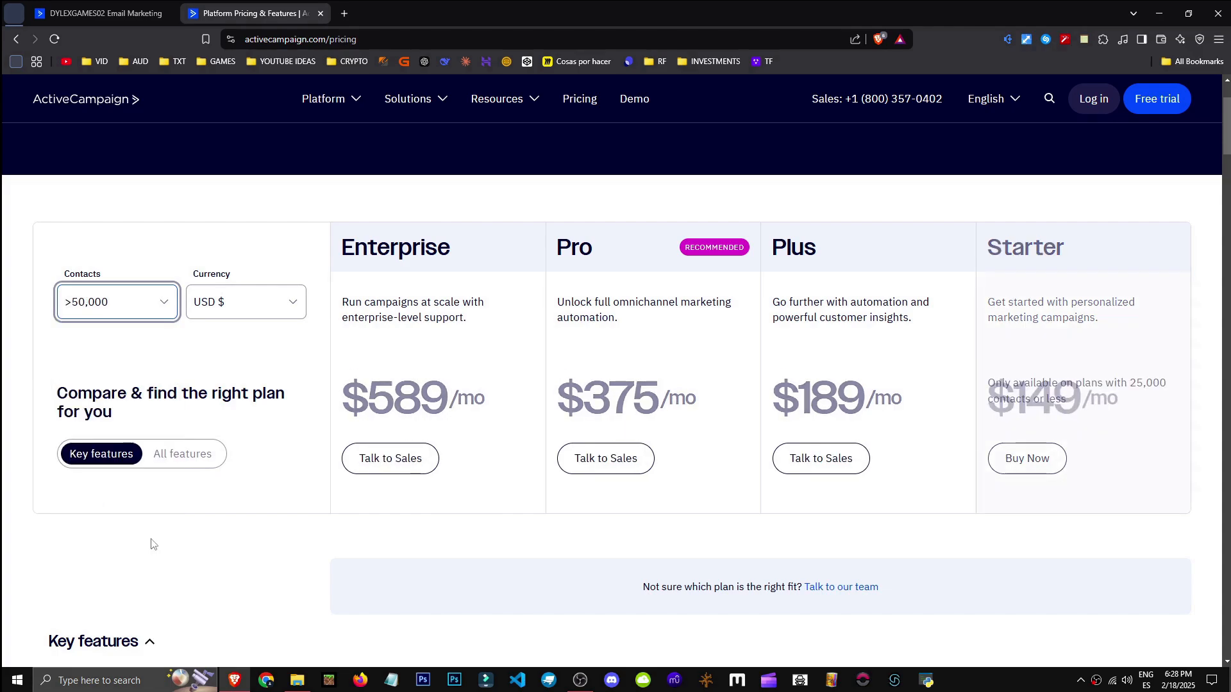
{"action": "left_click", "coordinate": [144, 311]}
{"action": "left_click", "coordinate": [132, 517]}
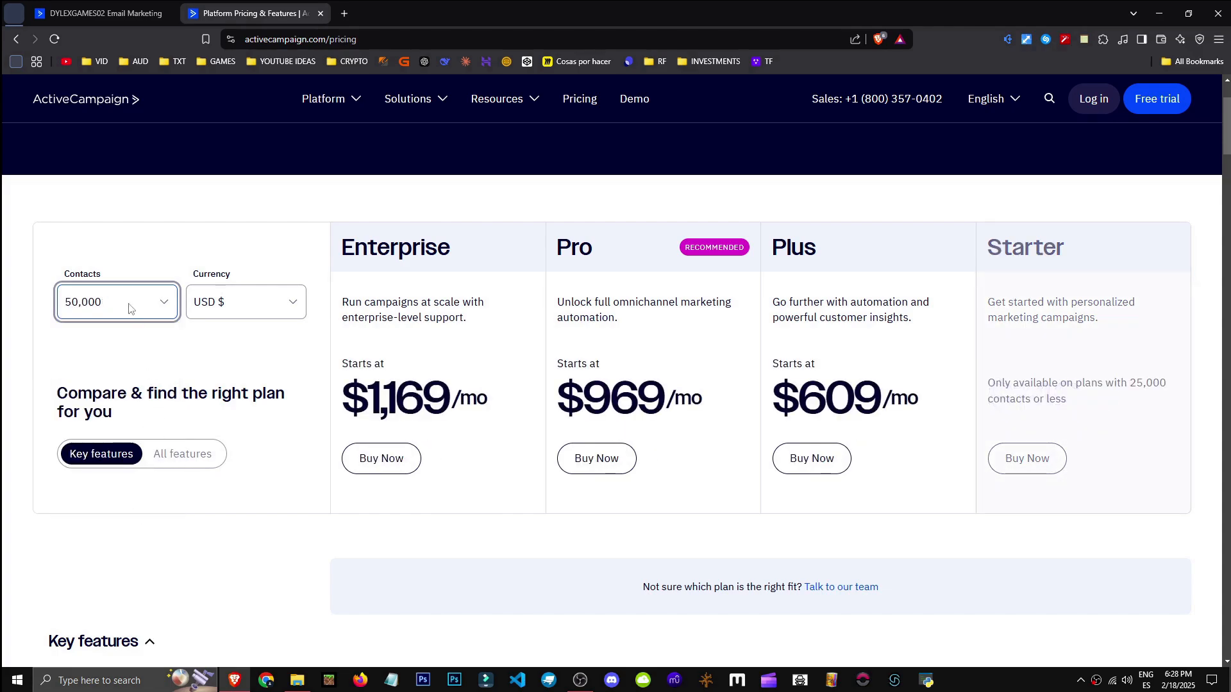
{"action": "left_click", "coordinate": [129, 305]}
{"action": "left_click", "coordinate": [129, 328]}
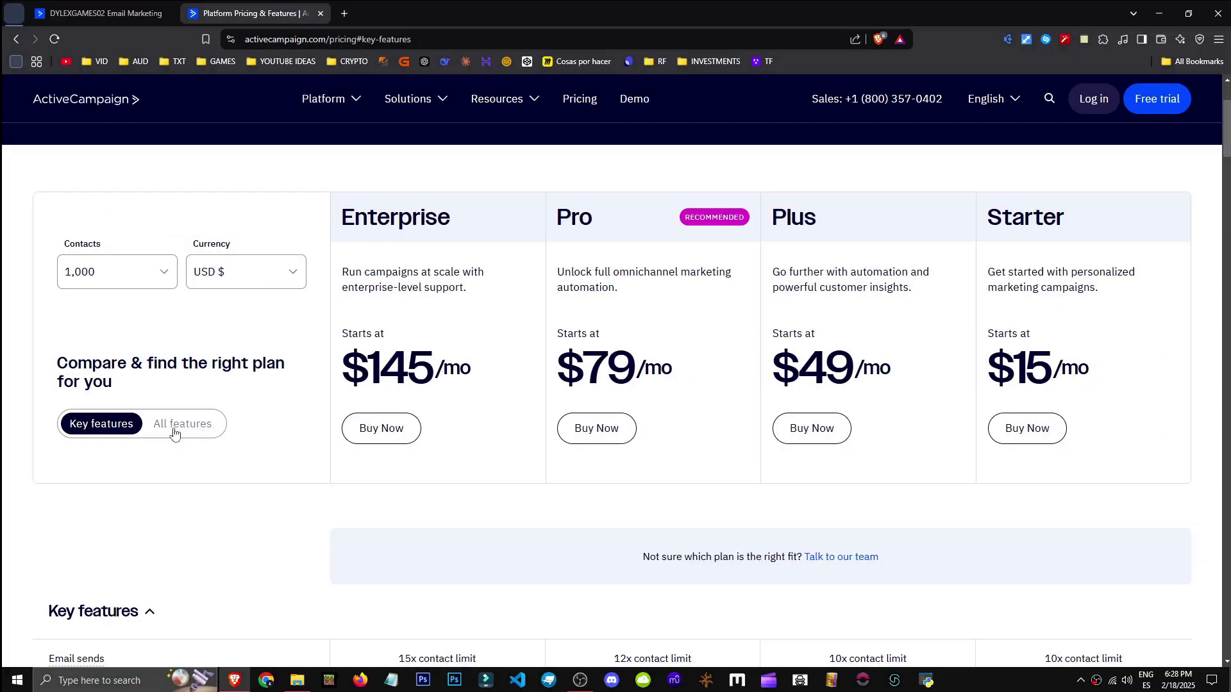
Compare the email send limits of the Starter, Plus, Pro and Enterprise plans in the key features table
{"action": "scroll", "coordinate": [7, 385], "scroll_direction": "down", "scroll_amount": 5}
{"action": "scroll", "coordinate": [433, 458], "scroll_direction": "up", "scroll_amount": 1}
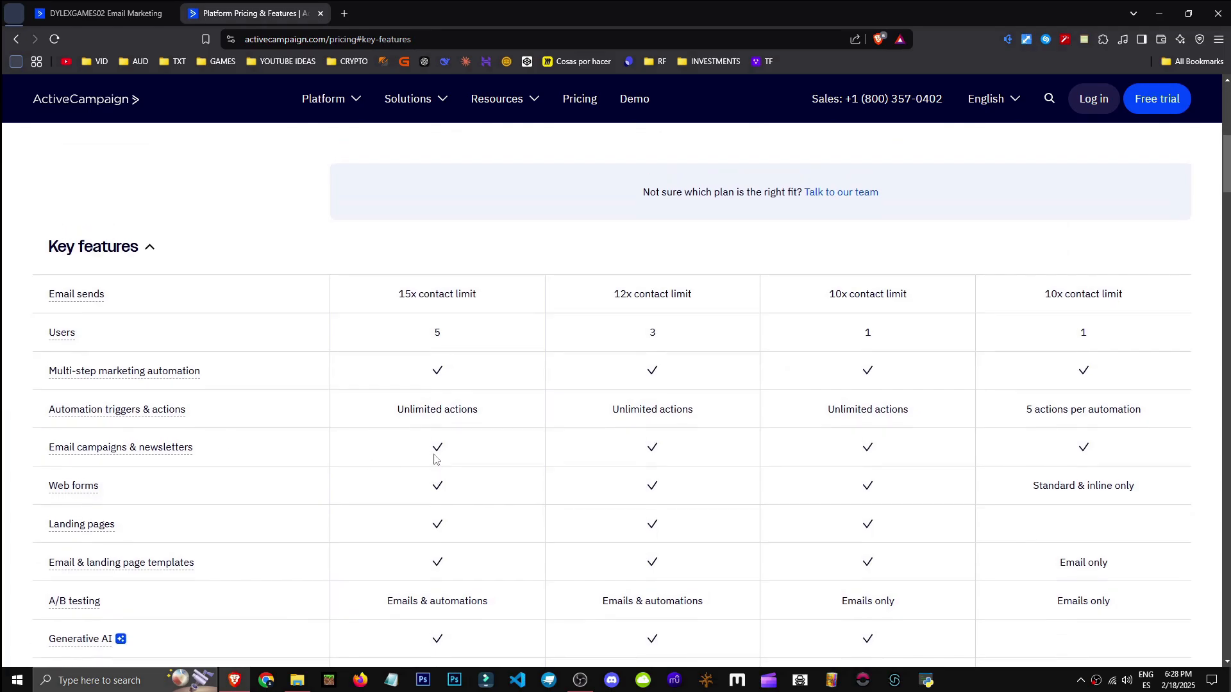
{"action": "left_click_drag", "start_coordinate": [1021, 338], "coordinate": [893, 346]}
{"action": "left_click", "coordinate": [750, 344]}
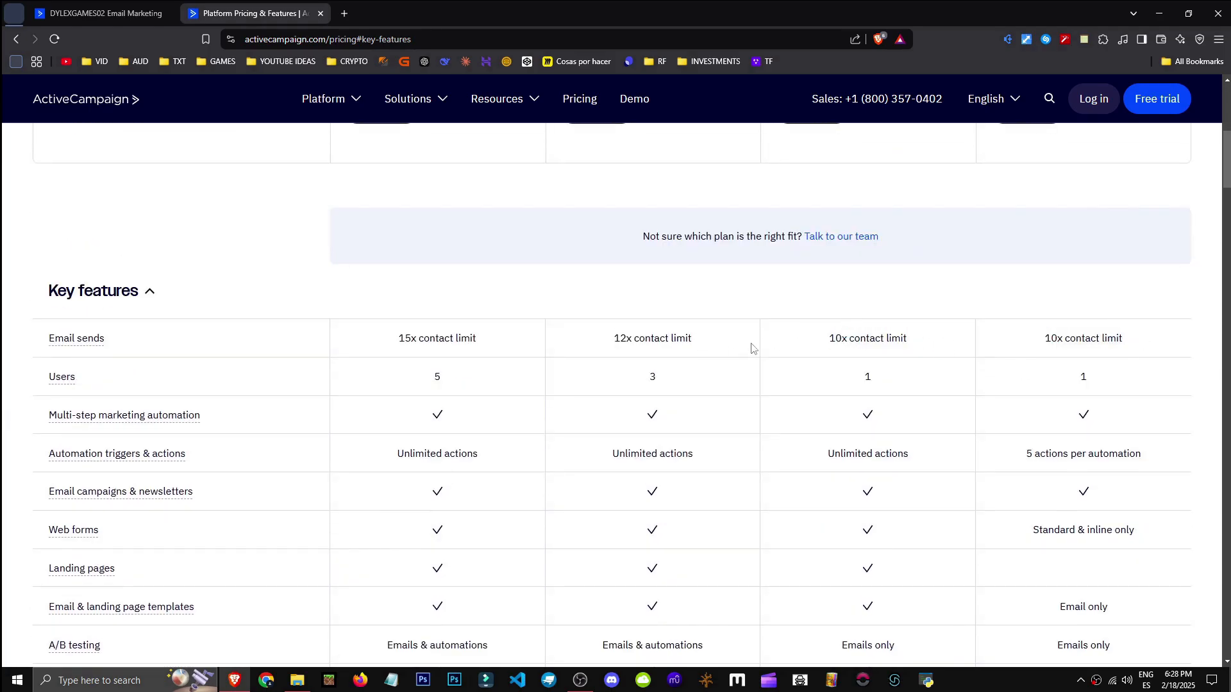
{"action": "left_click_drag", "start_coordinate": [539, 341], "coordinate": [731, 338]}
{"action": "left_click_drag", "start_coordinate": [355, 327], "coordinate": [561, 349]}
{"action": "scroll", "coordinate": [448, 456], "scroll_direction": "down", "scroll_amount": 1}
{"action": "scroll", "coordinate": [447, 455], "scroll_direction": "down", "scroll_amount": 1}
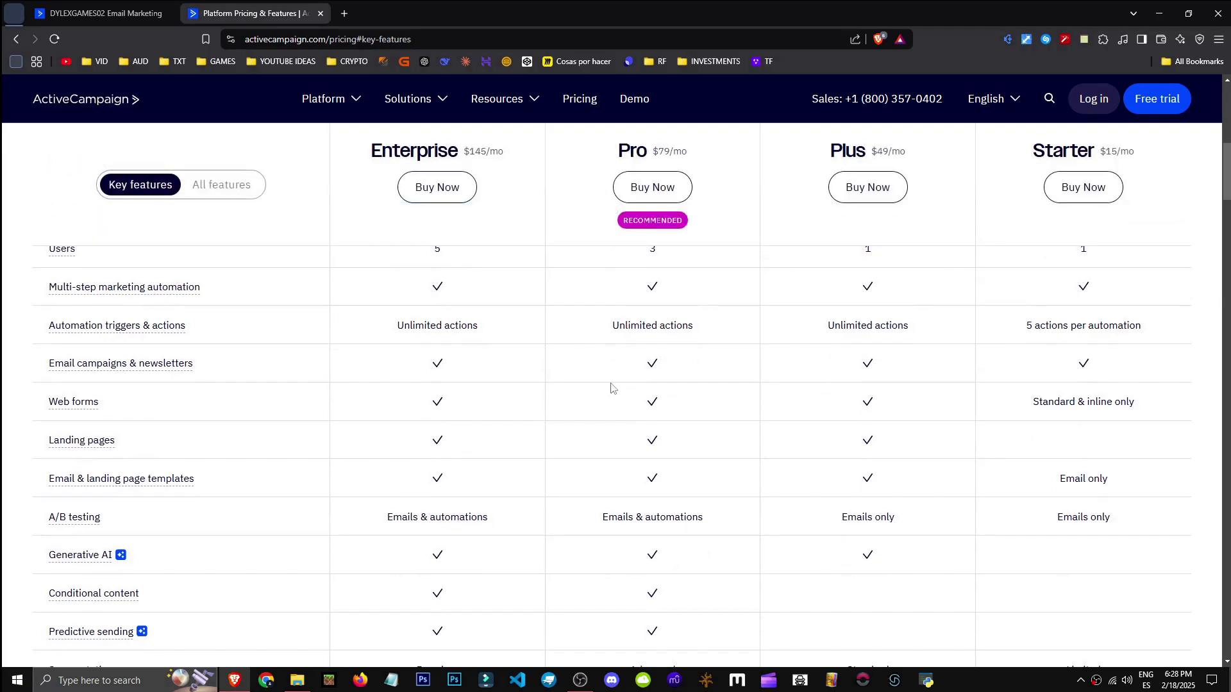
Compare the automation triggers and actions allowance of the Starter plan with that of the other plans
{"action": "scroll", "coordinate": [1143, 341], "scroll_direction": "up", "scroll_amount": 1}
{"action": "left_click_drag", "start_coordinate": [1143, 388], "coordinate": [876, 389]}
{"action": "left_click_drag", "start_coordinate": [1025, 390], "coordinate": [1144, 389]}
{"action": "scroll", "coordinate": [1144, 390], "scroll_direction": "up", "scroll_amount": 5}
{"action": "scroll", "coordinate": [1200, 357], "scroll_direction": "down", "scroll_amount": 6}
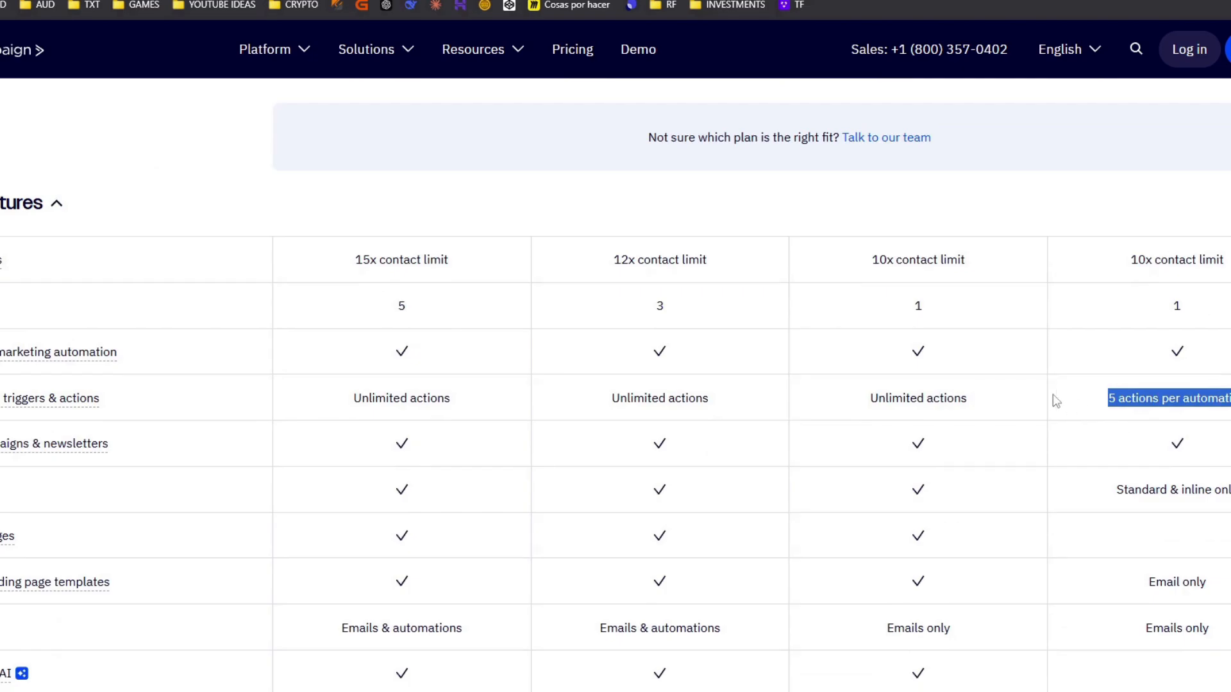
{"action": "left_click", "coordinate": [991, 404]}
{"action": "left_click_drag", "start_coordinate": [980, 400], "coordinate": [920, 398]}
{"action": "left_click_drag", "start_coordinate": [921, 397], "coordinate": [840, 400]}
Examine the A/B testing options across the plans and the key features listed below them
{"action": "left_click_drag", "start_coordinate": [341, 474], "coordinate": [463, 474]}
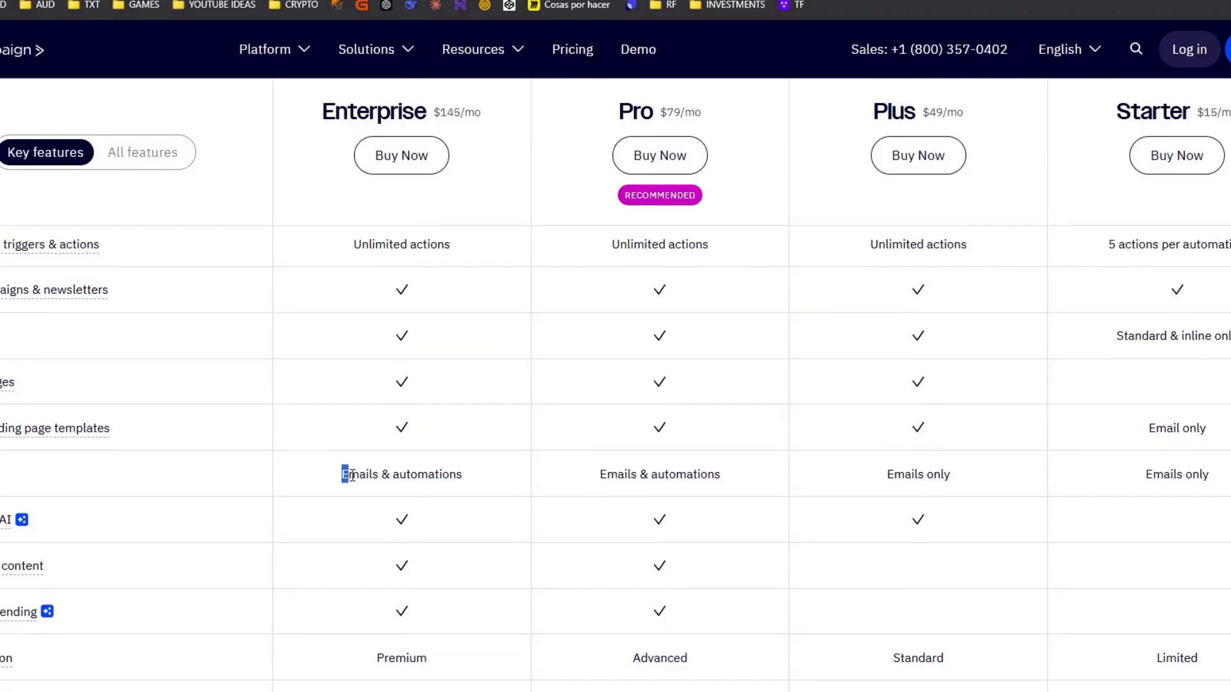
{"action": "left_click", "coordinate": [109, 466]}
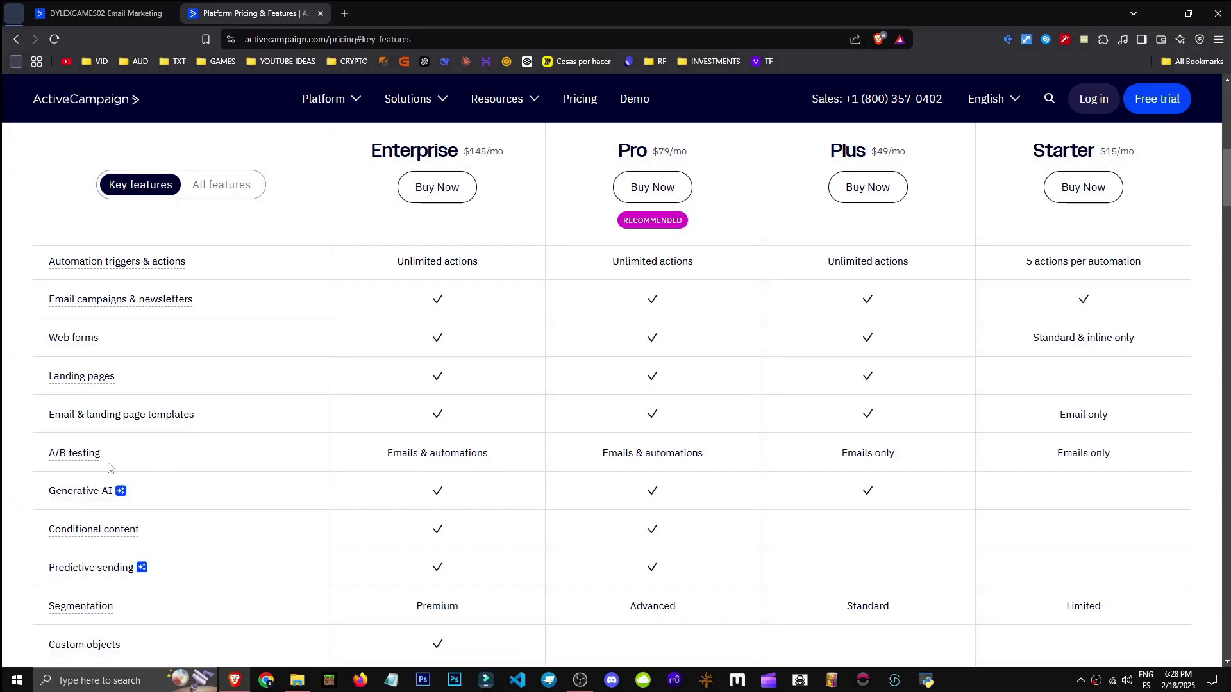
{"action": "mouse_move", "coordinate": [80, 450]}
{"action": "left_click_drag", "start_coordinate": [316, 455], "coordinate": [802, 472]}
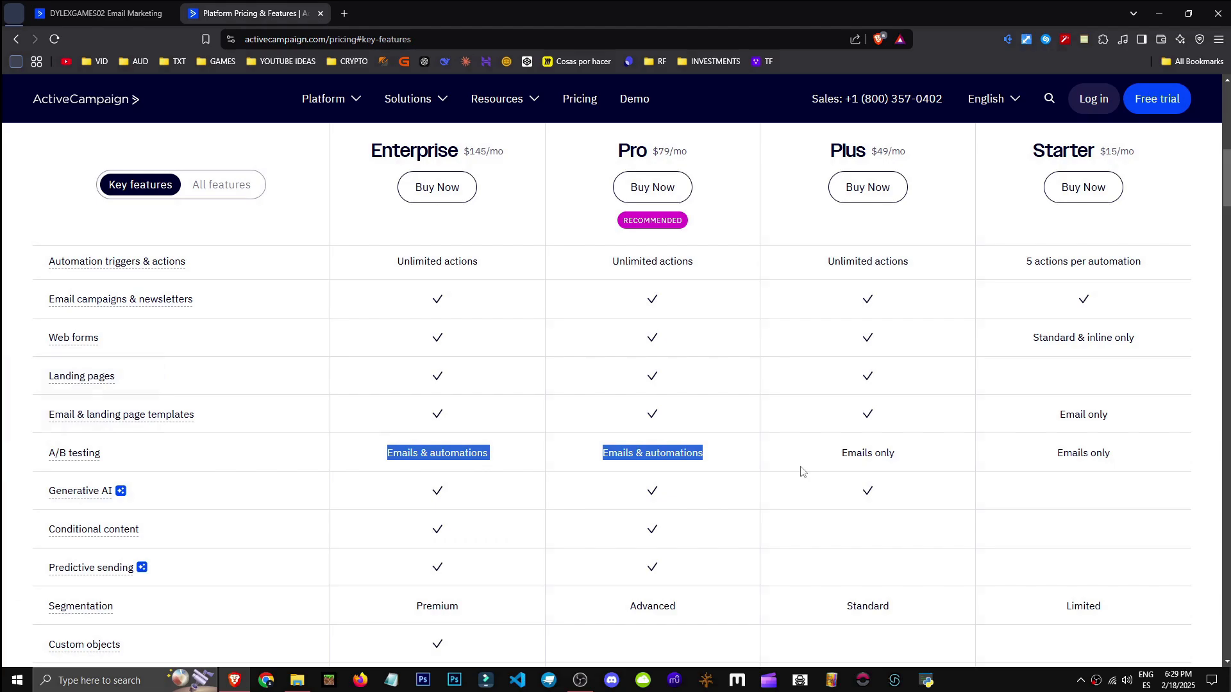
{"action": "scroll", "coordinate": [198, 443], "scroll_direction": "down", "scroll_amount": 3}
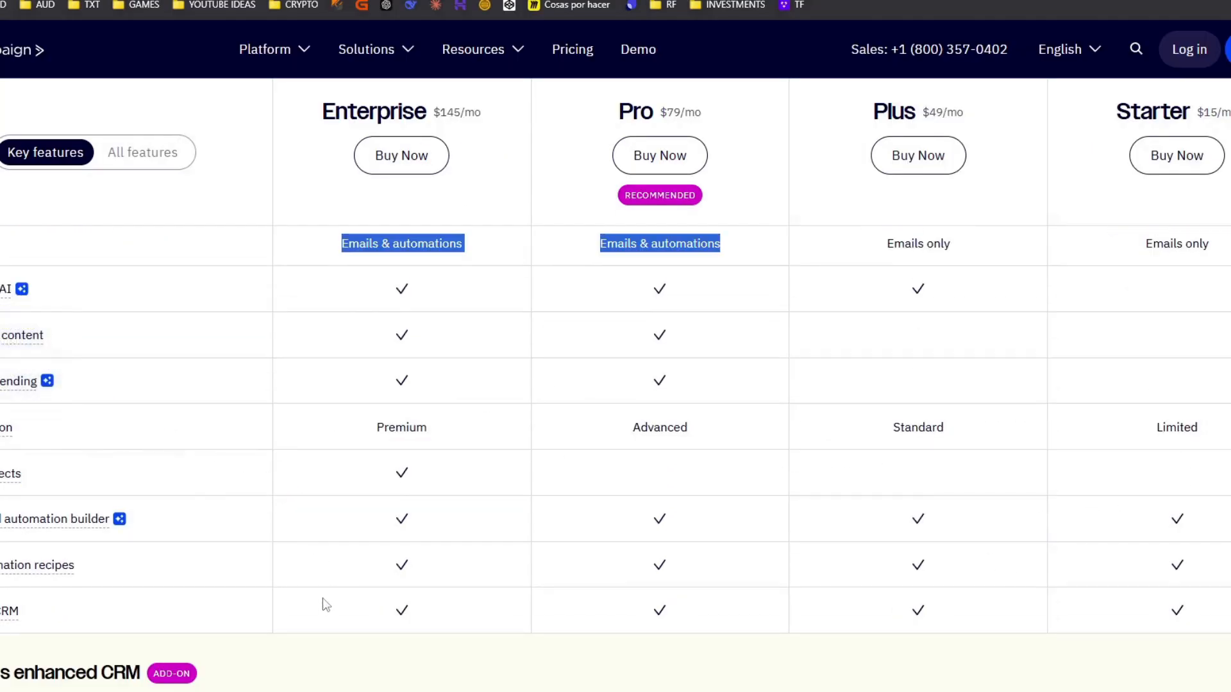
{"action": "scroll", "coordinate": [365, 593], "scroll_direction": "down", "scroll_amount": 5}
{"action": "scroll", "coordinate": [365, 593], "scroll_direction": "down", "scroll_amount": 1}
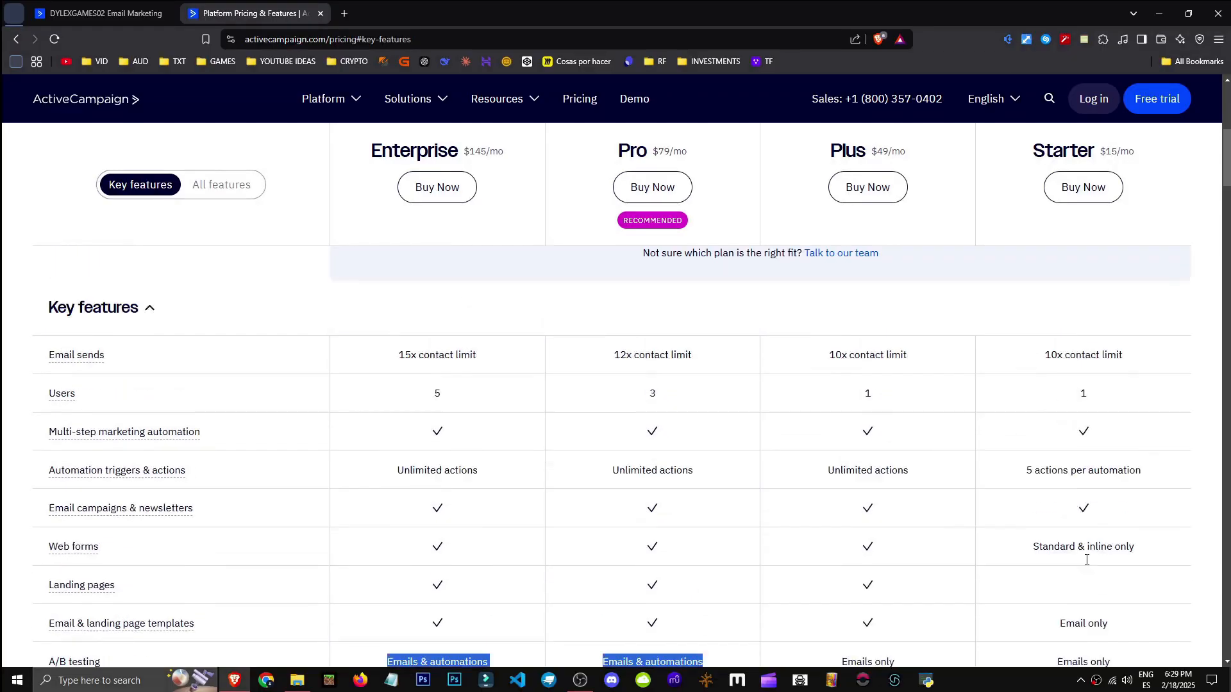
Review the Starter plan's automation action limit, remaining key features and monthly price
{"action": "scroll", "coordinate": [1106, 500], "scroll_direction": "up", "scroll_amount": 4}
{"action": "scroll", "coordinate": [1093, 420], "scroll_direction": "down", "scroll_amount": 6}
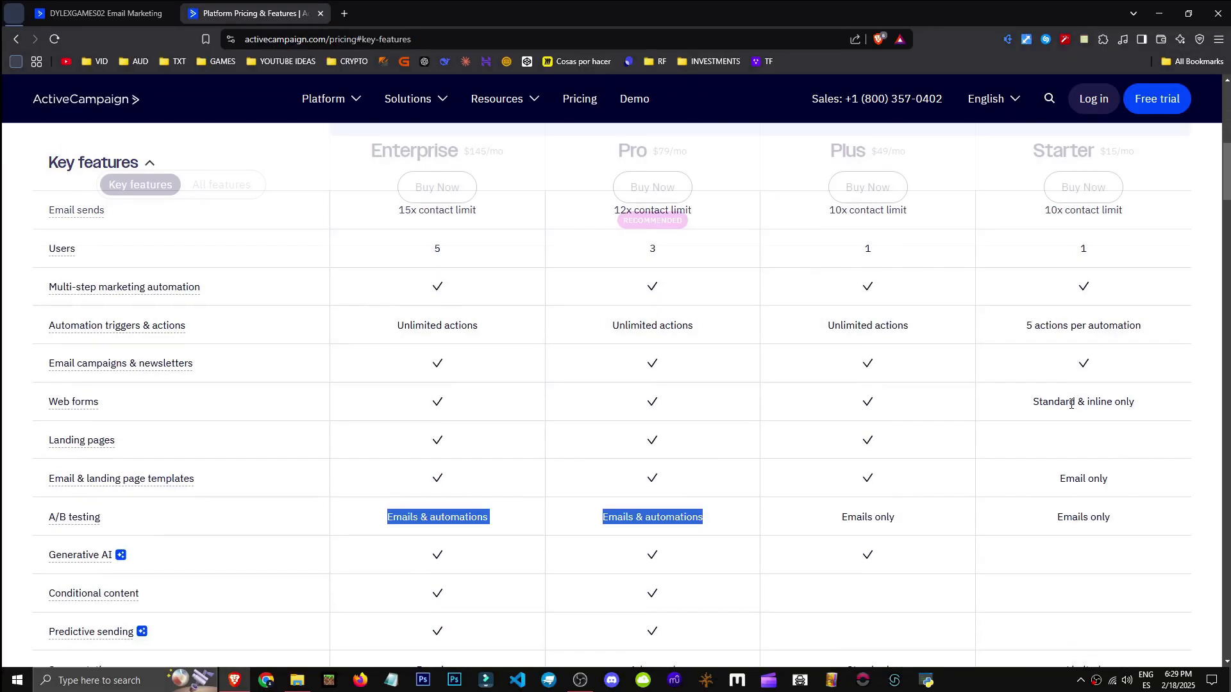
{"action": "scroll", "coordinate": [1054, 488], "scroll_direction": "up", "scroll_amount": 3}
{"action": "scroll", "coordinate": [1049, 507], "scroll_direction": "down", "scroll_amount": 1}
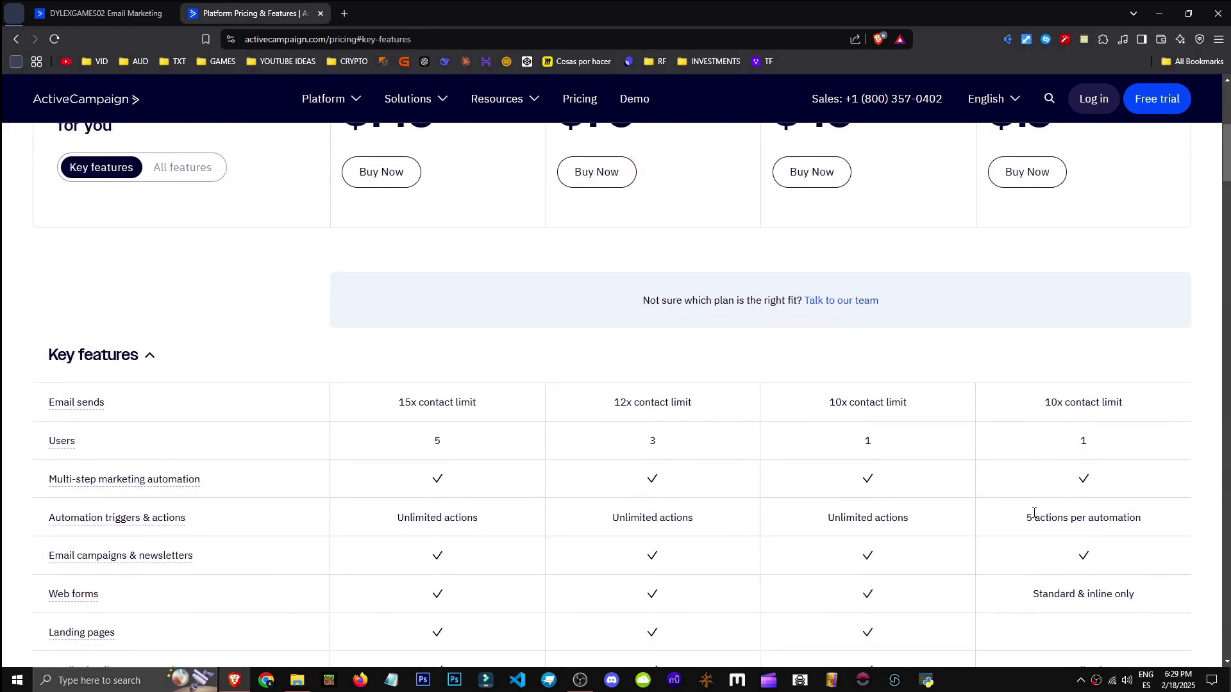
{"action": "scroll", "coordinate": [1031, 520], "scroll_direction": "up", "scroll_amount": 1}
{"action": "left_click_drag", "start_coordinate": [1021, 589], "coordinate": [1144, 586]}
{"action": "left_click", "coordinate": [1228, 633]}
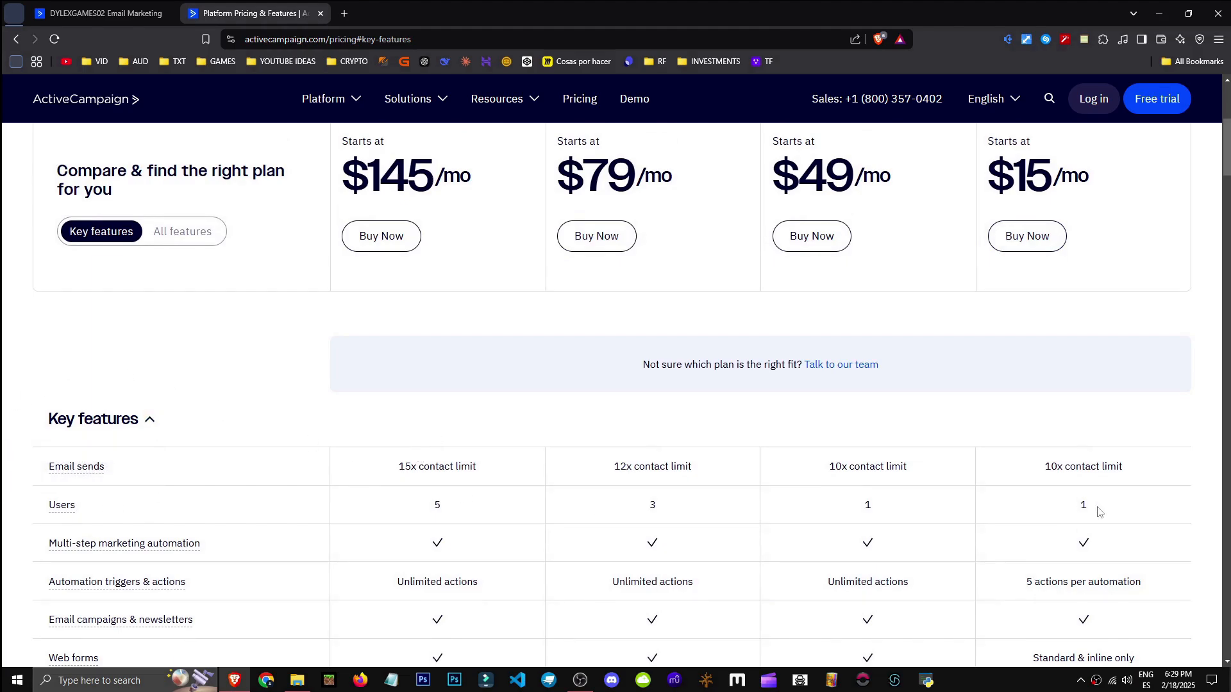
{"action": "scroll", "coordinate": [1098, 511], "scroll_direction": "down", "scroll_amount": 10}
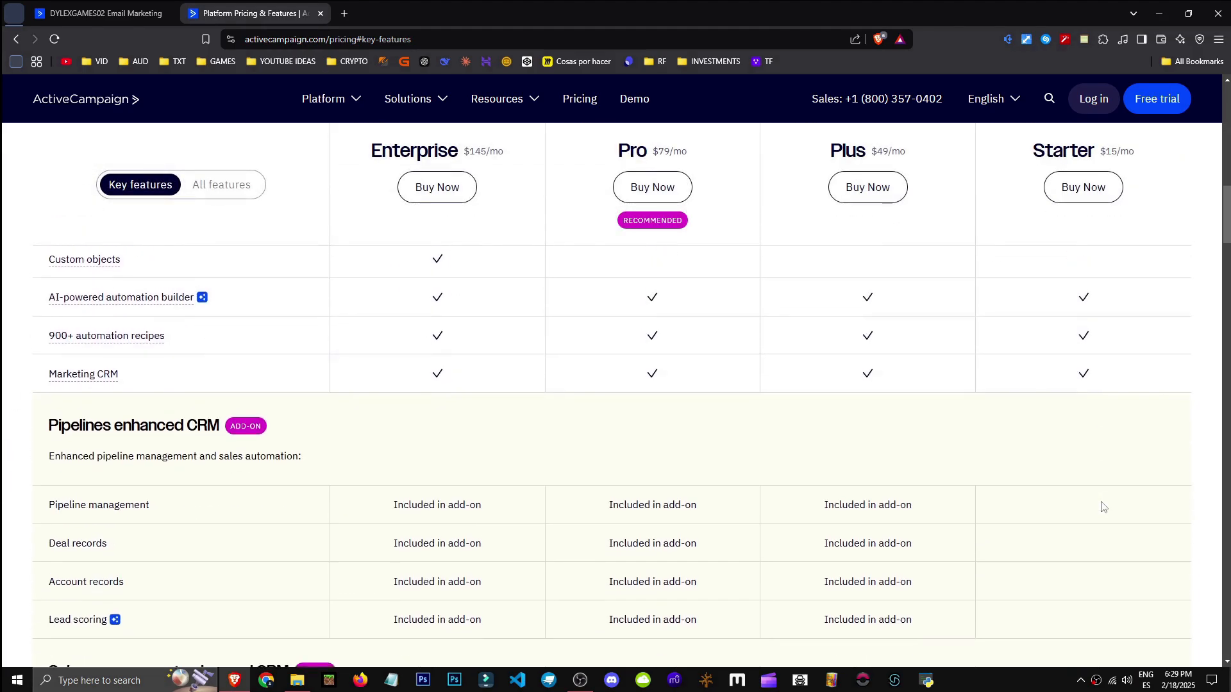
{"action": "scroll", "coordinate": [1102, 507], "scroll_direction": "up", "scroll_amount": 10}
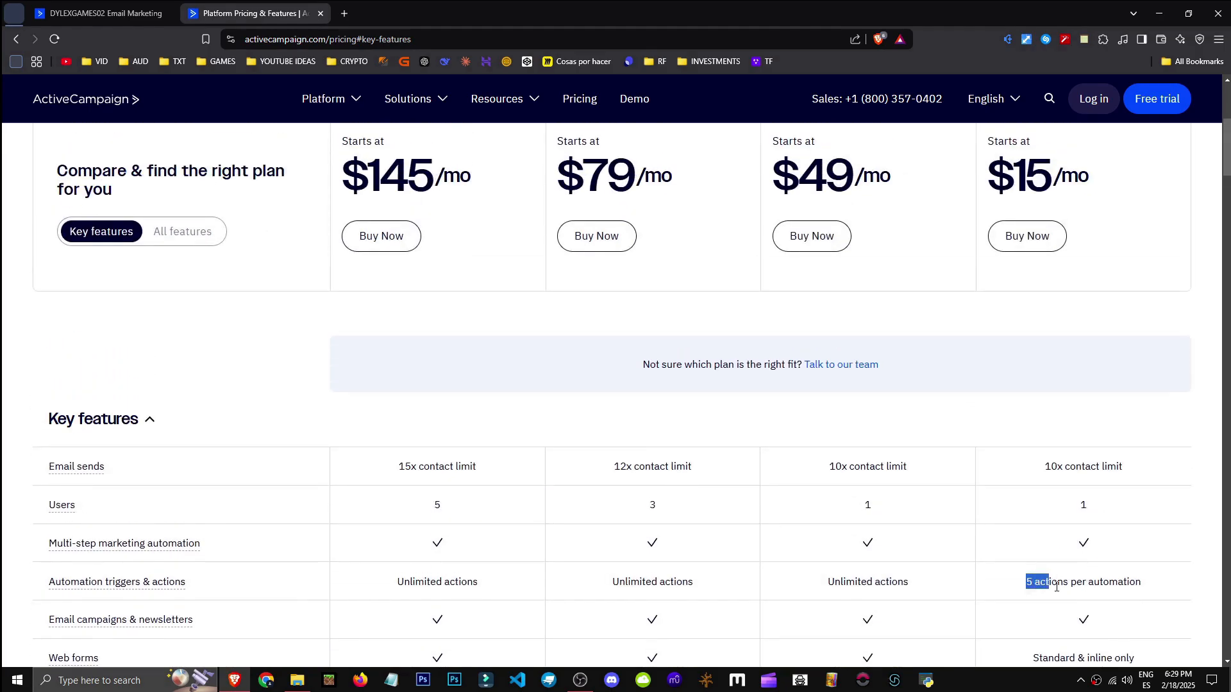
{"action": "scroll", "coordinate": [1126, 581], "scroll_direction": "down", "scroll_amount": 1}
{"action": "scroll", "coordinate": [953, 536], "scroll_direction": "up", "scroll_amount": 5}
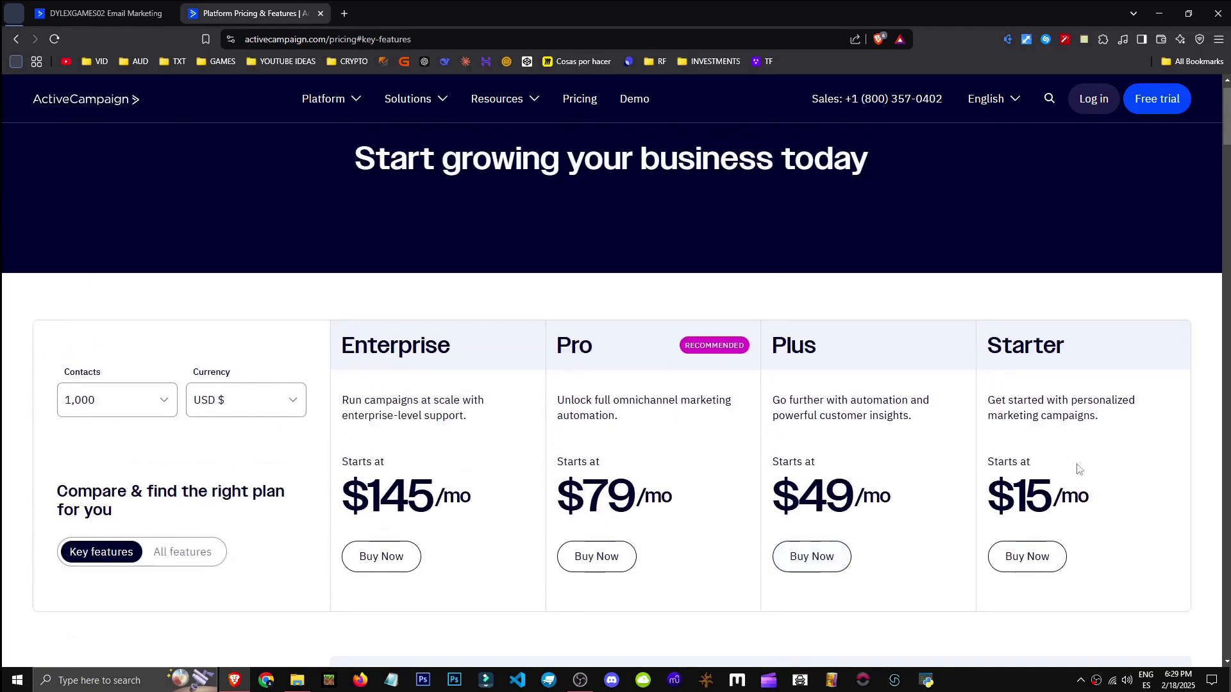
{"action": "scroll", "coordinate": [859, 583], "scroll_direction": "down", "scroll_amount": 2}
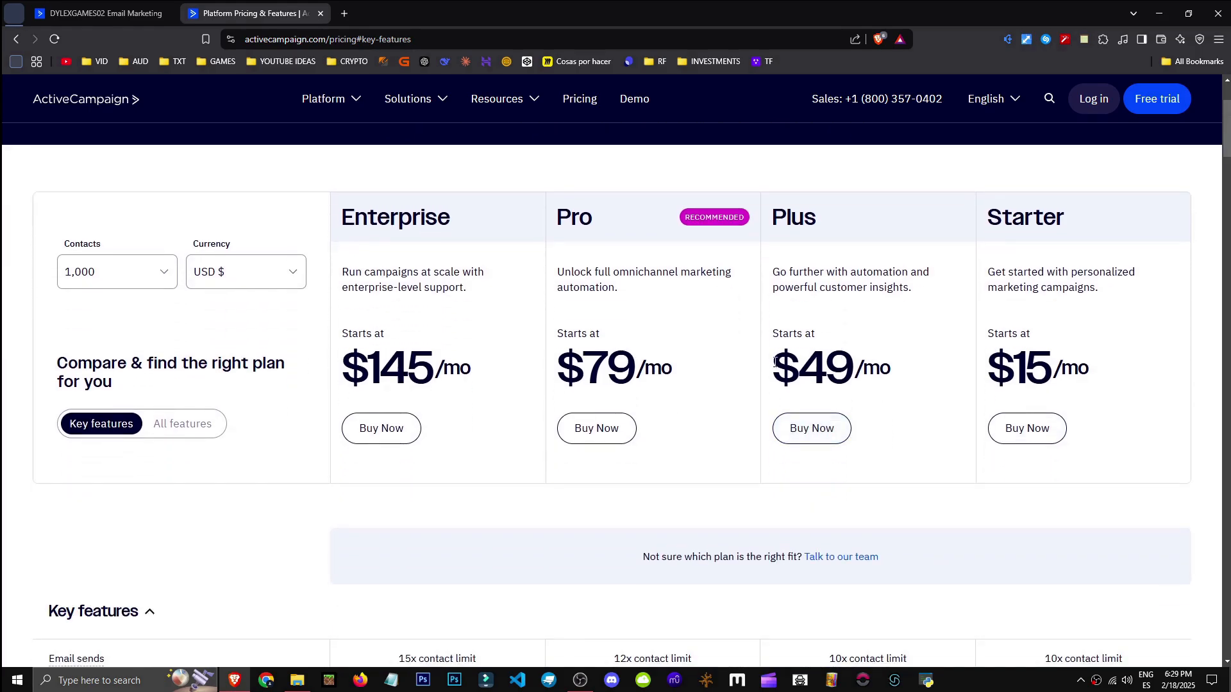
Check the Plus plan's price and features, and examine which plans offer the Pipelines enhanced CRM add-on
{"action": "left_click", "coordinate": [950, 381]}
{"action": "scroll", "coordinate": [948, 385], "scroll_direction": "down", "scroll_amount": 13}
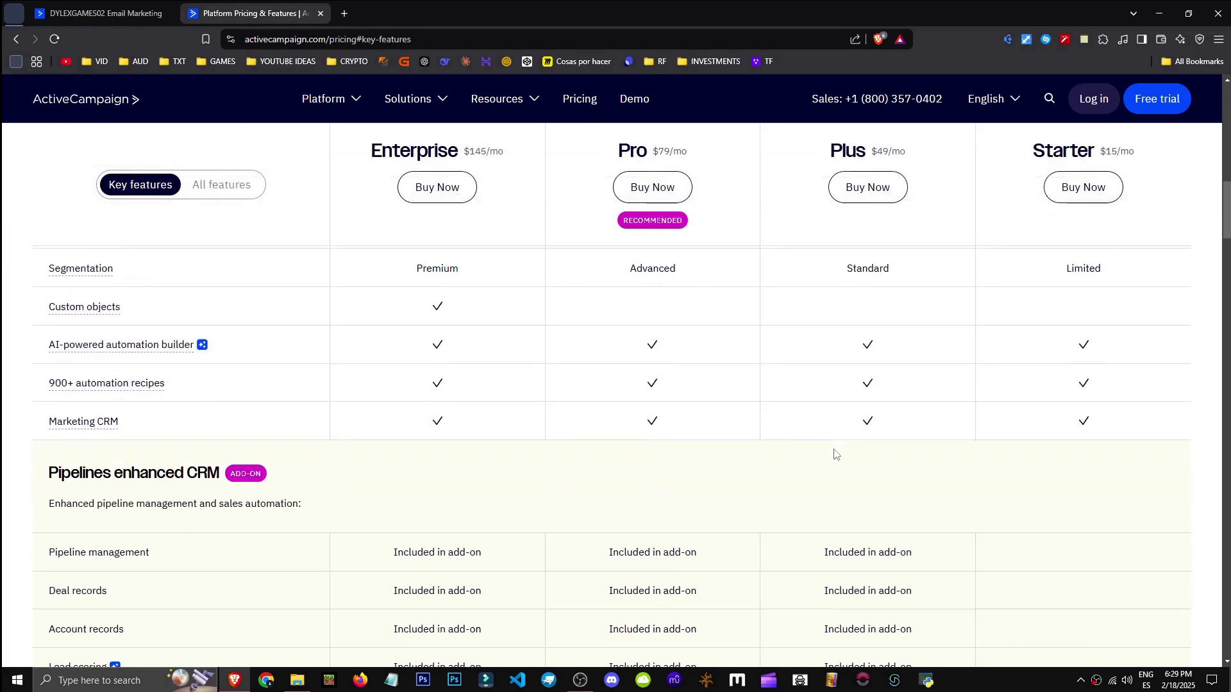
{"action": "scroll", "coordinate": [836, 455], "scroll_direction": "down", "scroll_amount": 4}
{"action": "scroll", "coordinate": [836, 455], "scroll_direction": "down", "scroll_amount": 5}
{"action": "scroll", "coordinate": [838, 455], "scroll_direction": "up", "scroll_amount": 4}
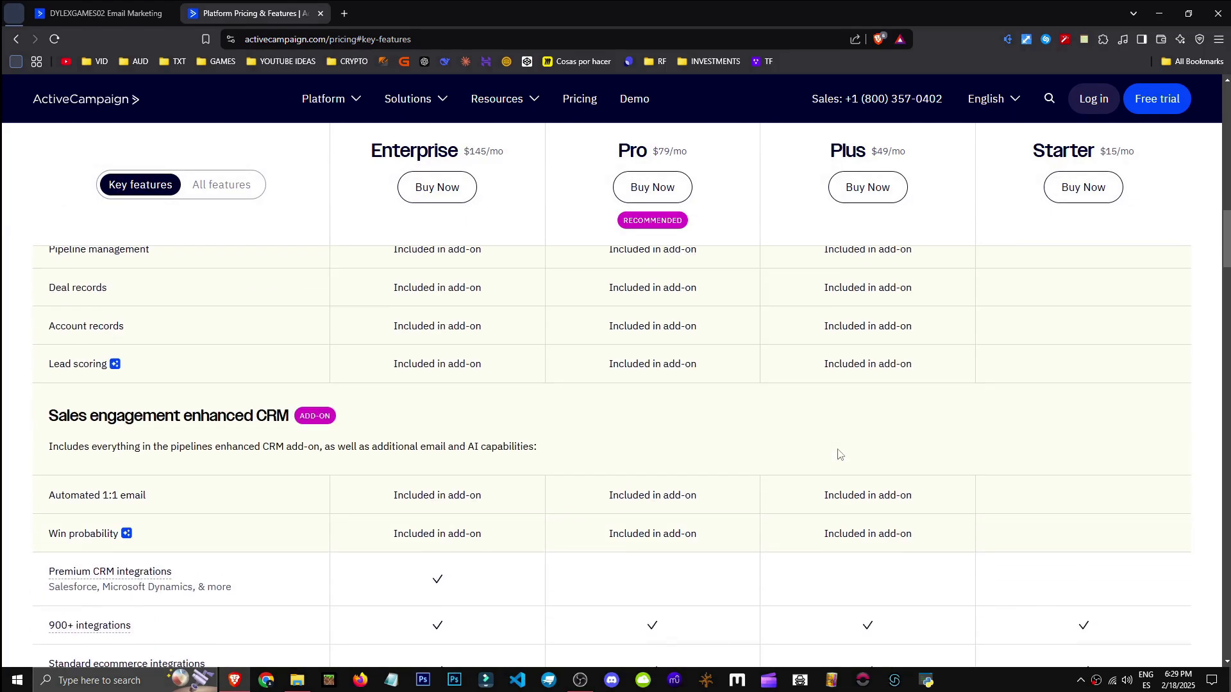
{"action": "scroll", "coordinate": [838, 455], "scroll_direction": "up", "scroll_amount": 2}
{"action": "left_click_drag", "start_coordinate": [158, 326], "coordinate": [747, 494]}
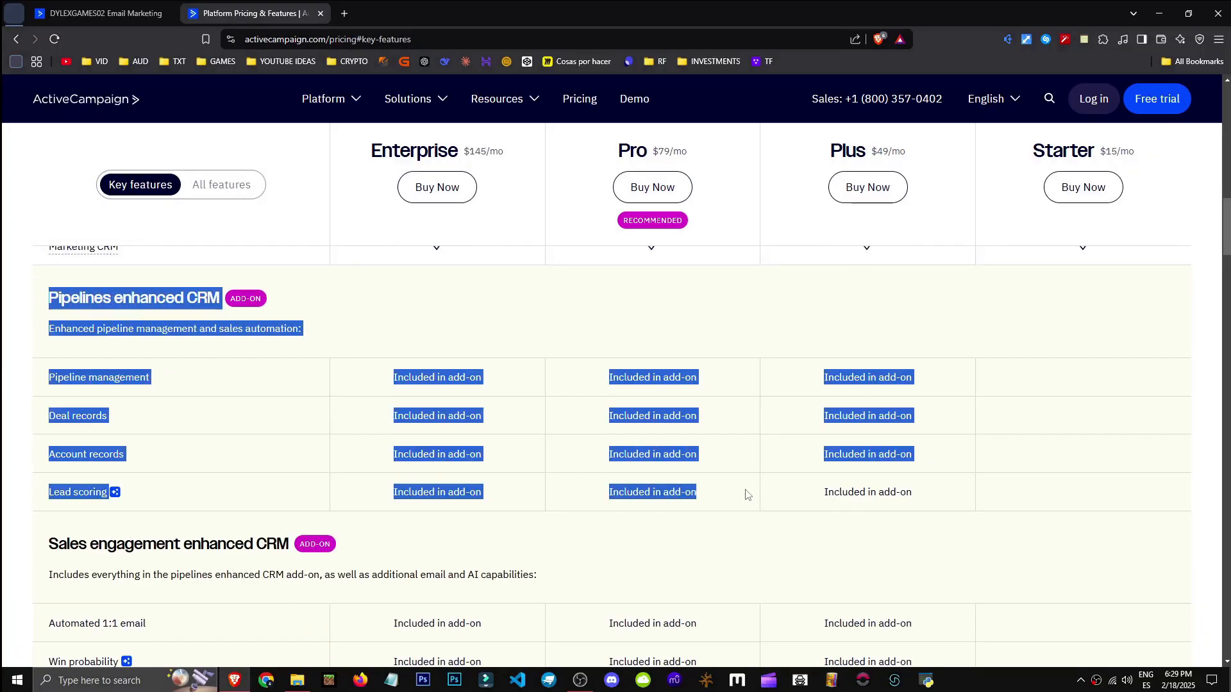
{"action": "left_click", "coordinate": [252, 364]}
{"action": "scroll", "coordinate": [252, 364], "scroll_direction": "up", "scroll_amount": 1}
Look through the integrations, reporting and tracking features and the free services on the rest of the pricing page
{"action": "scroll", "coordinate": [619, 445], "scroll_direction": "down", "scroll_amount": 5}
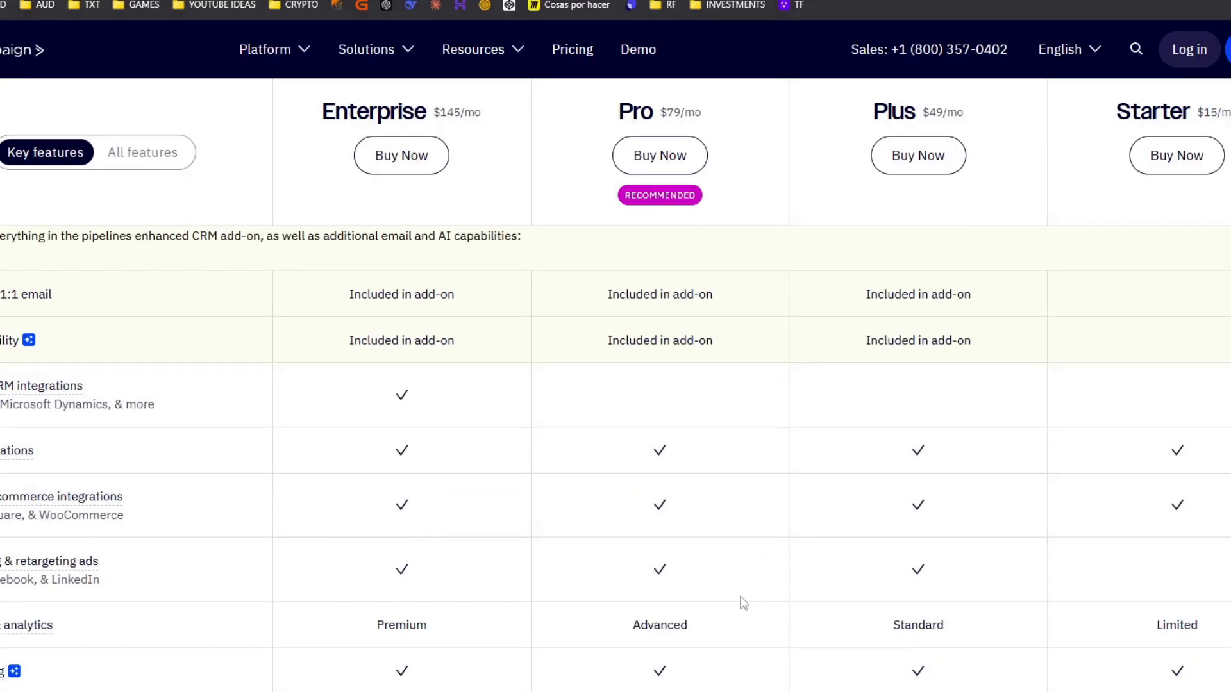
{"action": "scroll", "coordinate": [742, 602], "scroll_direction": "down", "scroll_amount": 10}
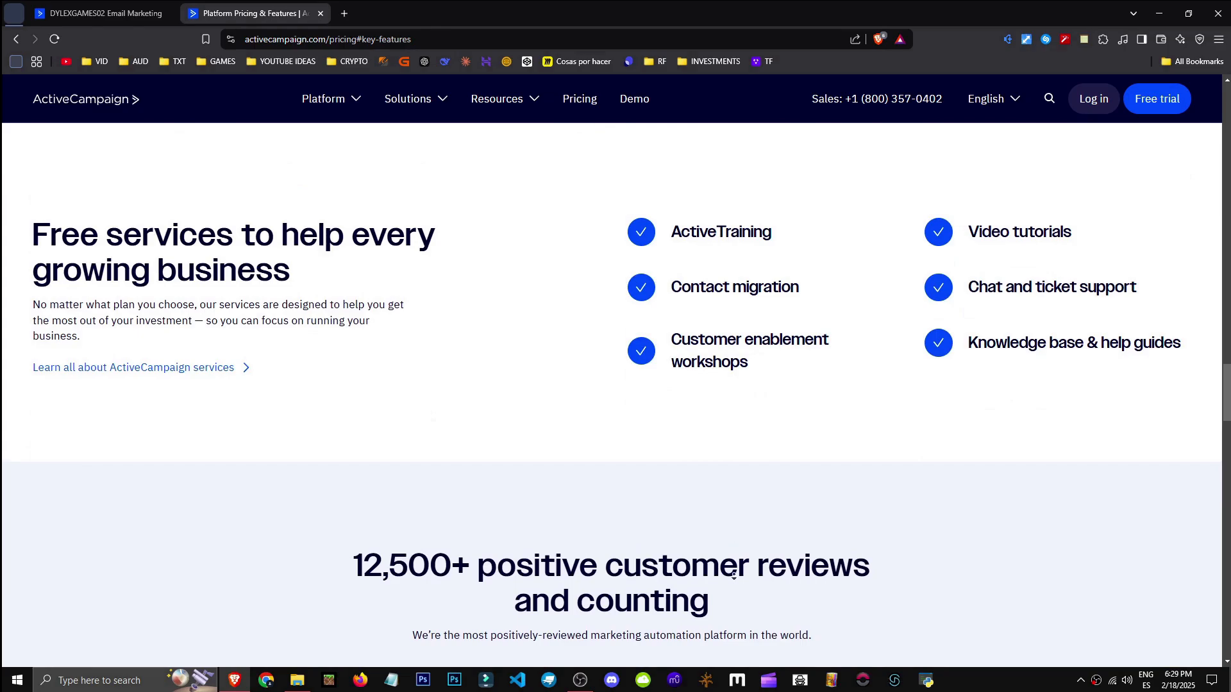
{"action": "scroll", "coordinate": [734, 574], "scroll_direction": "up", "scroll_amount": 10}
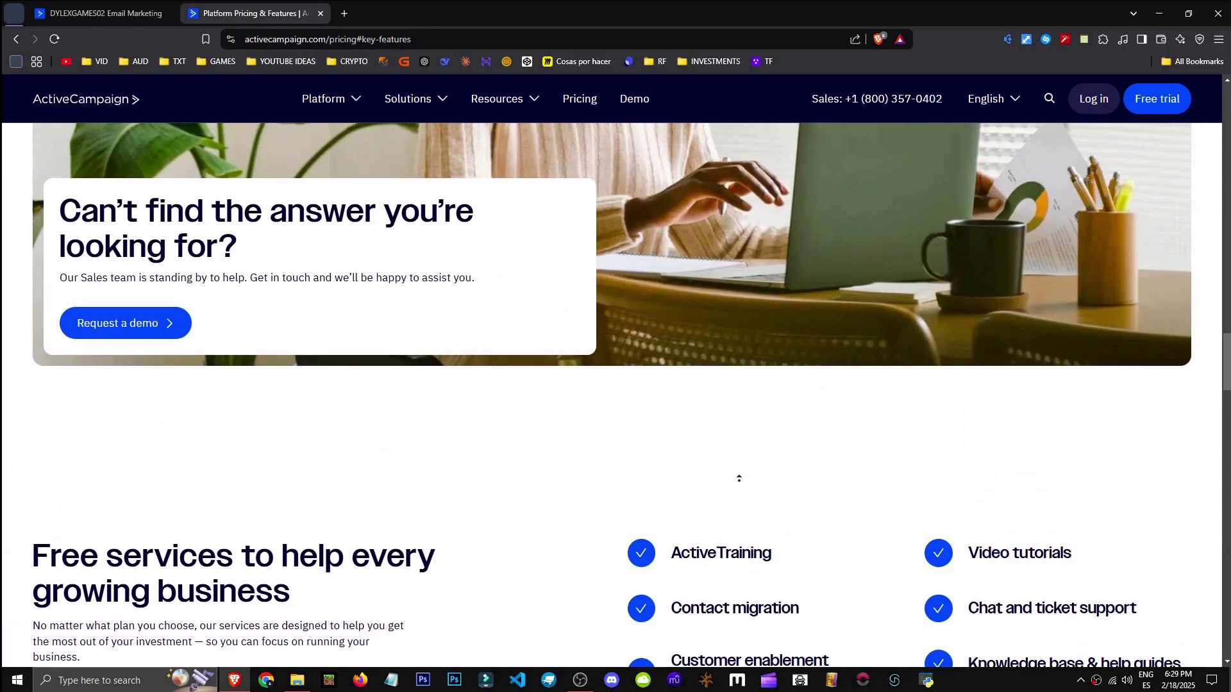
{"action": "mouse_move", "coordinate": [64, 504]}
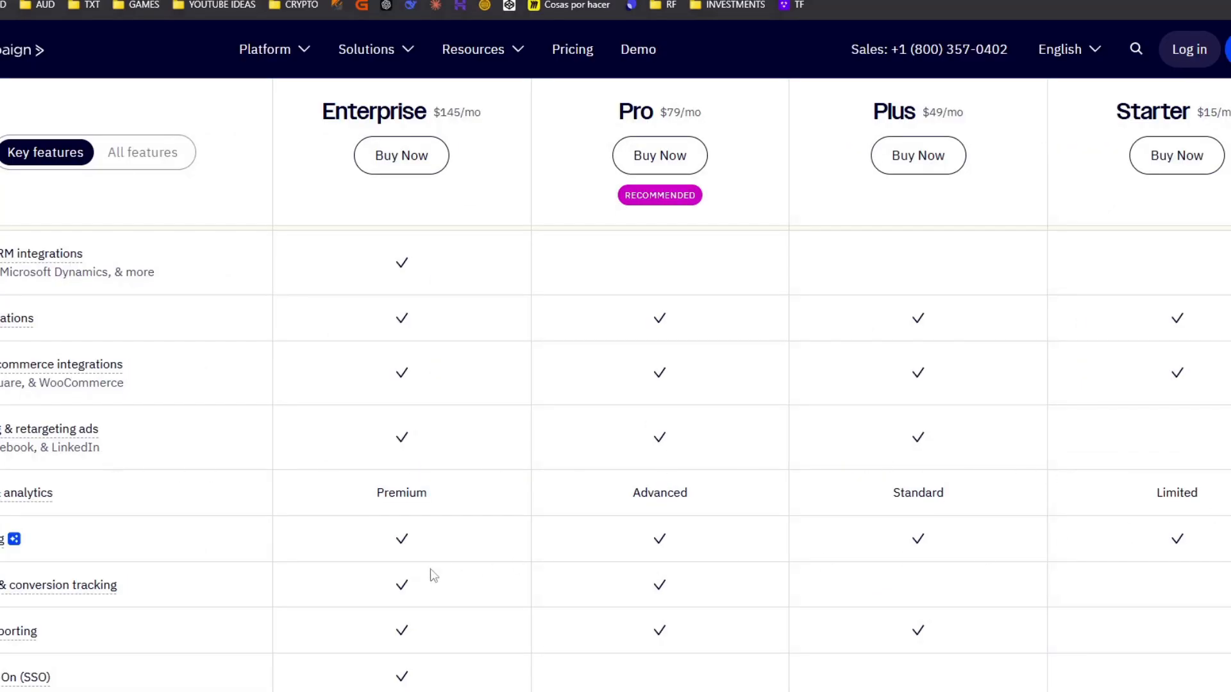
{"action": "scroll", "coordinate": [430, 567], "scroll_direction": "up", "scroll_amount": 2}
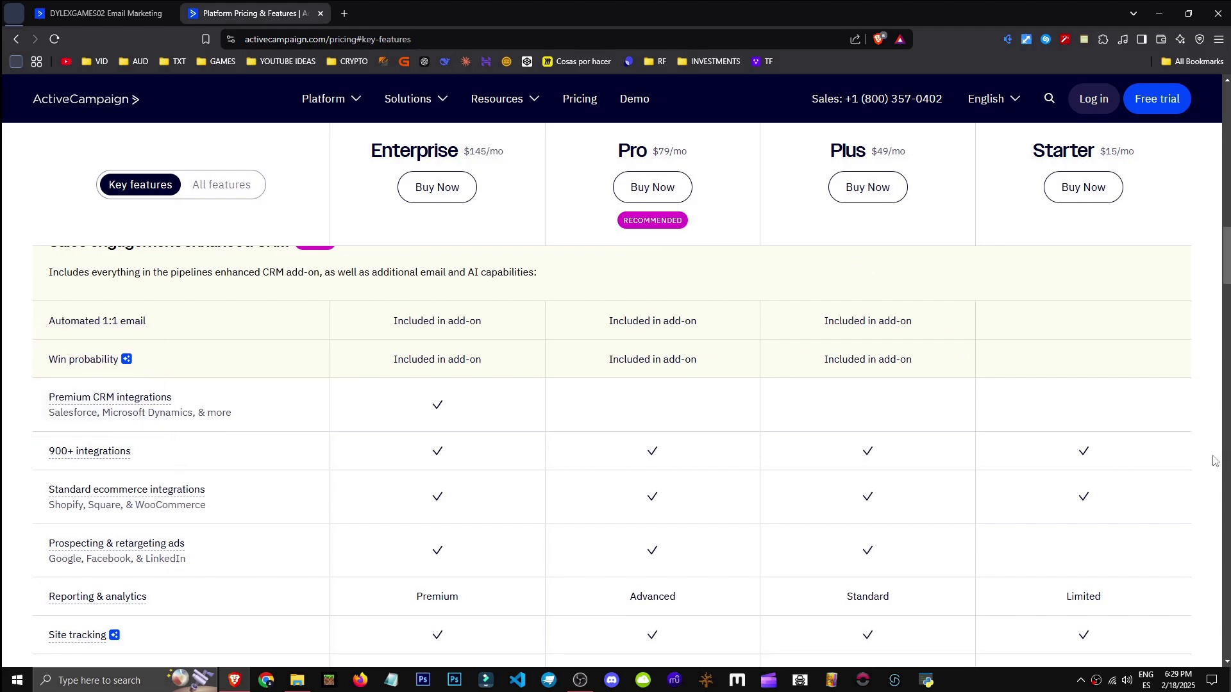
{"action": "scroll", "coordinate": [708, 508], "scroll_direction": "down", "scroll_amount": 5}
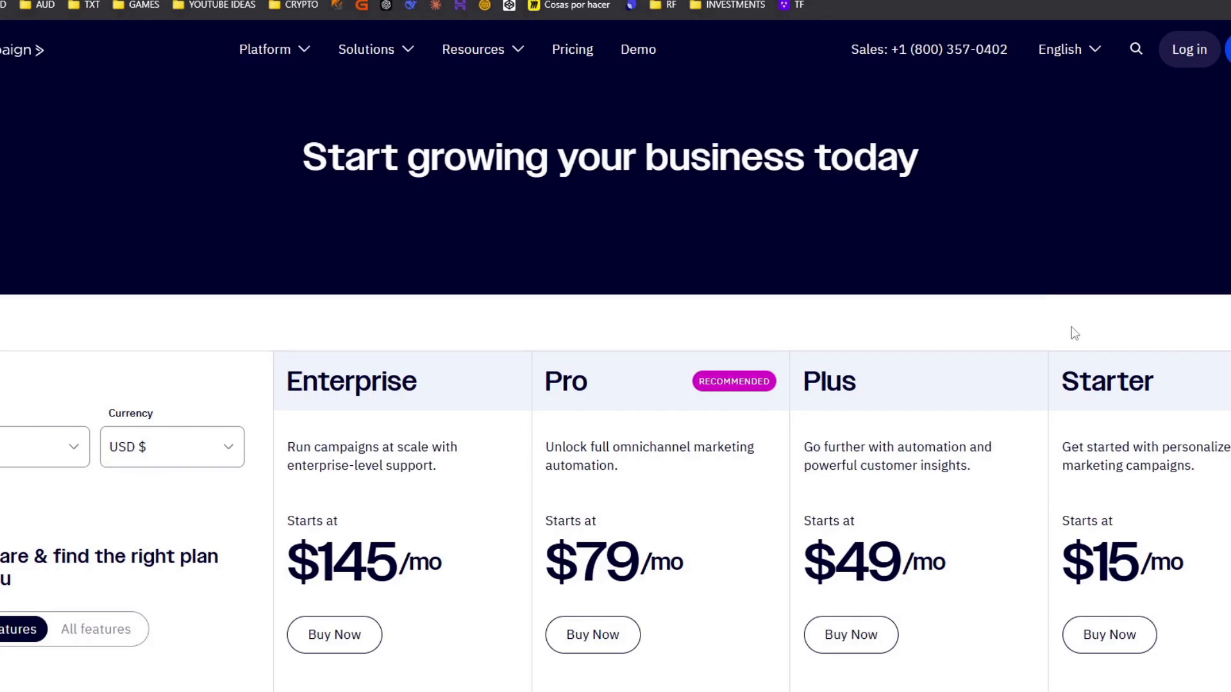